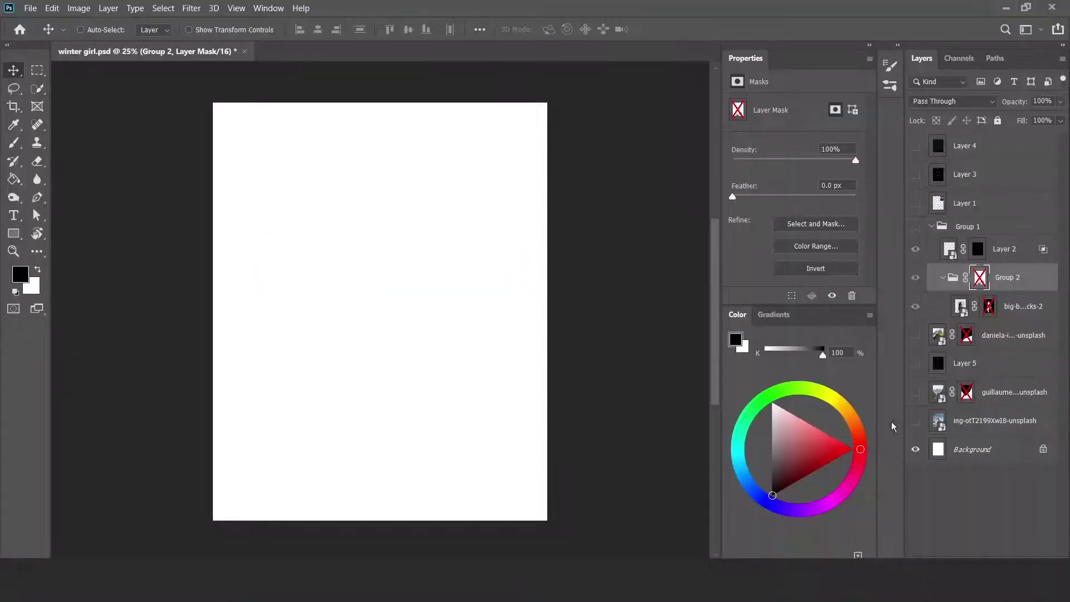
Show the woman and Group 1, enable the warrior's mask, then hide and collapse Group 1
left_click(916, 335)
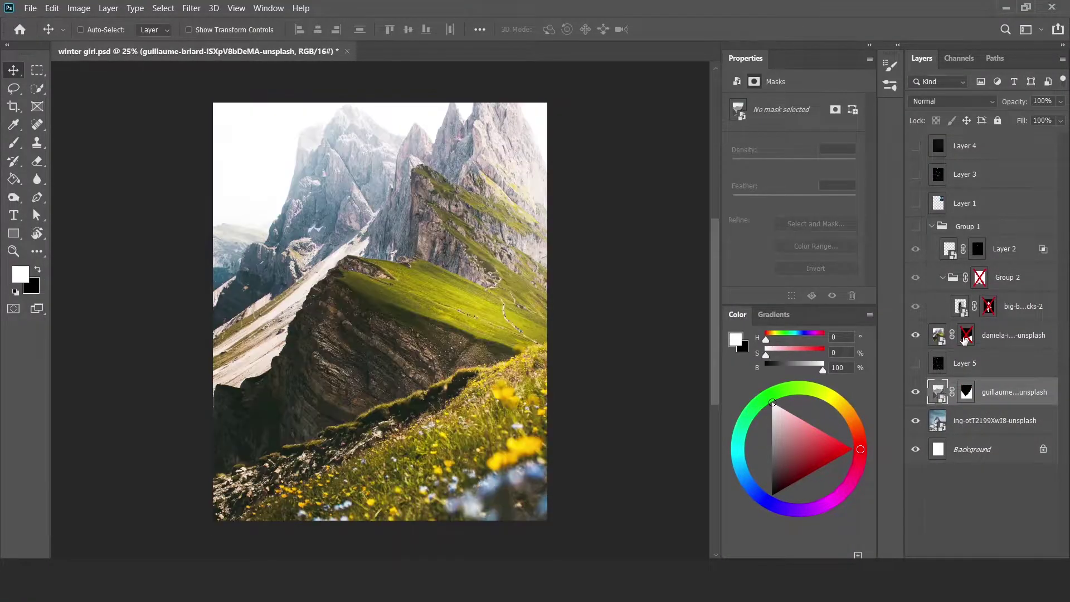
left_click(916, 226)
left_click(989, 308, "shift")
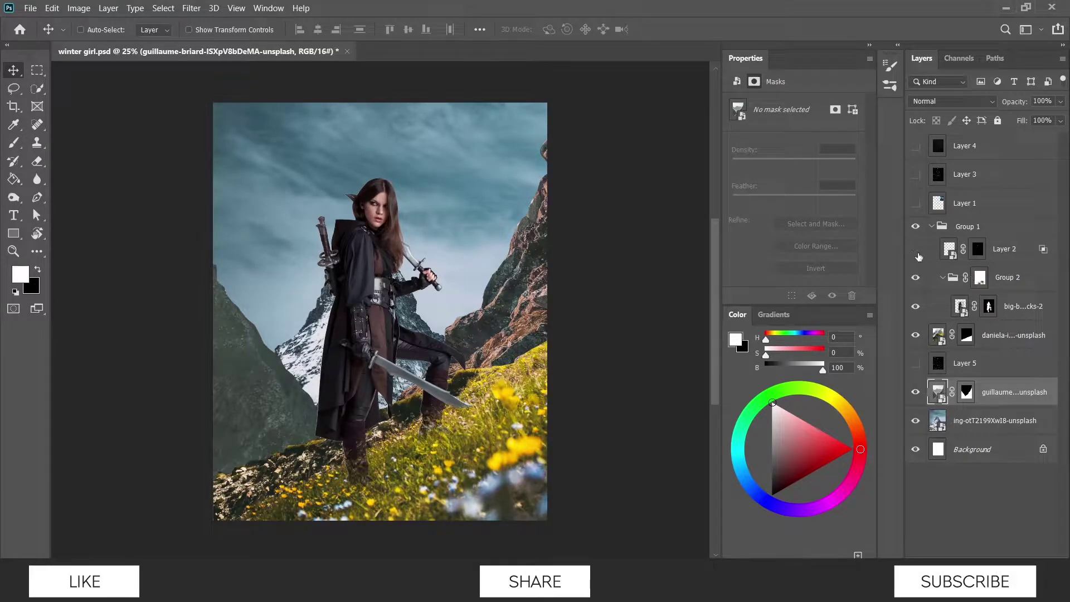
left_click(944, 432)
left_click(931, 226)
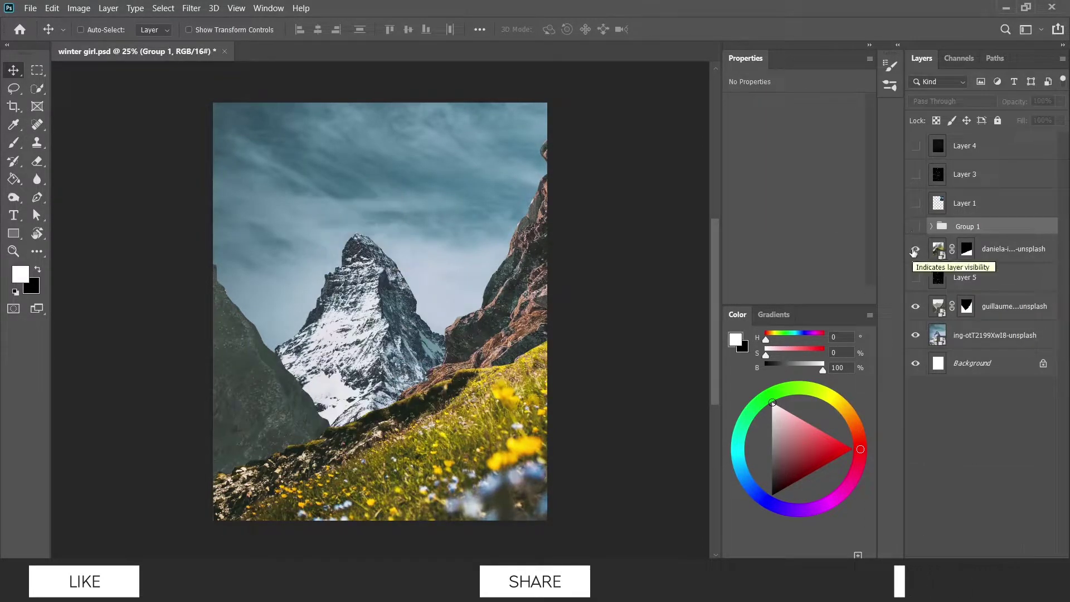
Add a Hue/Saturation adjustment to the mountain photo with slightly raised lightness
left_click(938, 334)
left_click(981, 552)
left_click(994, 426)
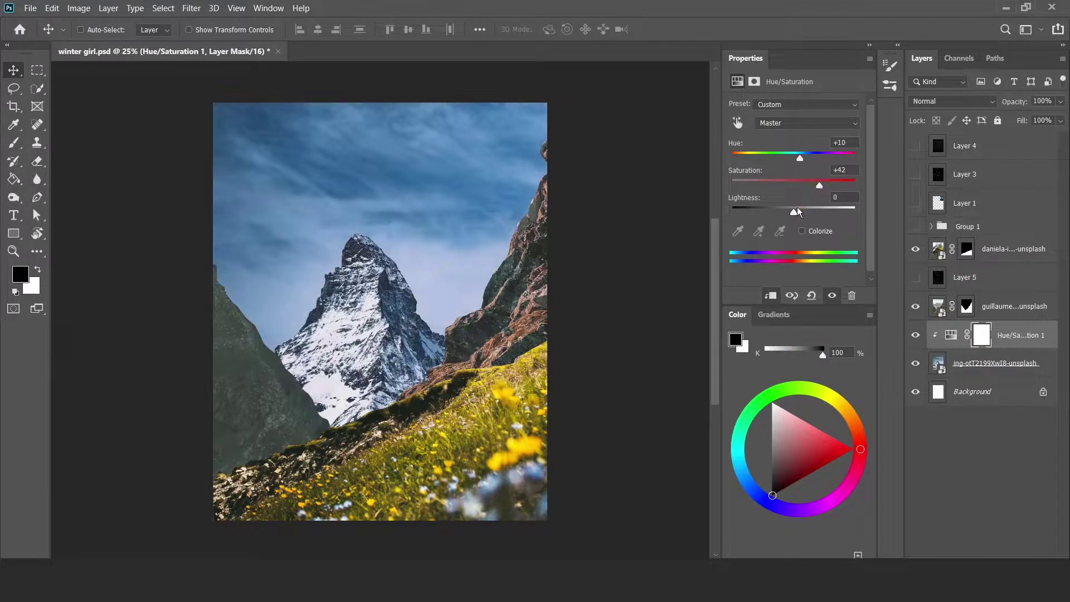
left_click_drag(798, 211, 797, 213)
Clip a Color Balance to the slope shifting midtones toward cyan, and hide the daniela layer
left_click(995, 305)
left_click(981, 552)
left_click(988, 432)
key("ctrl+z")
left_click(981, 552)
left_click(990, 446)
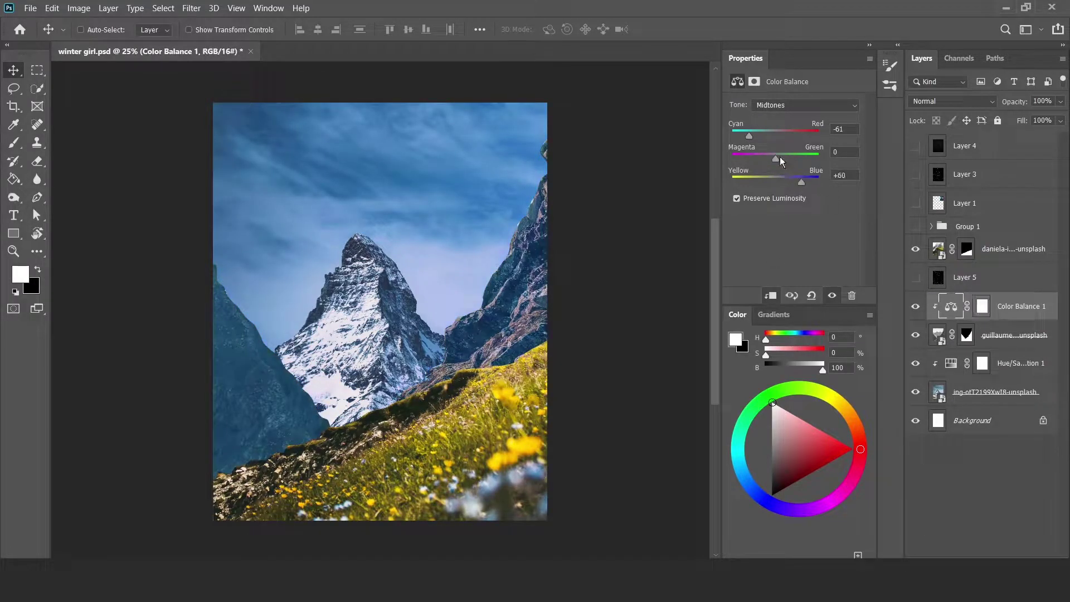
scroll(436, 300, "down", 2)
left_click_drag(776, 158, 773, 158)
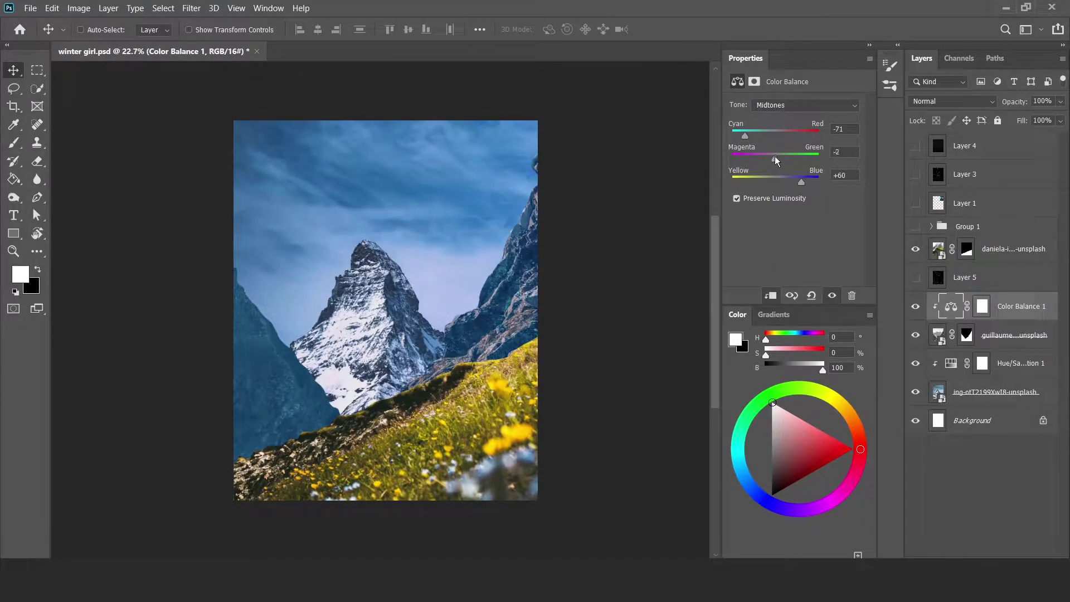
left_click(1001, 246)
left_click(915, 249)
Show and expand Group 1, move the warrior left, and refine her mask with Select and Mask
left_click(915, 226)
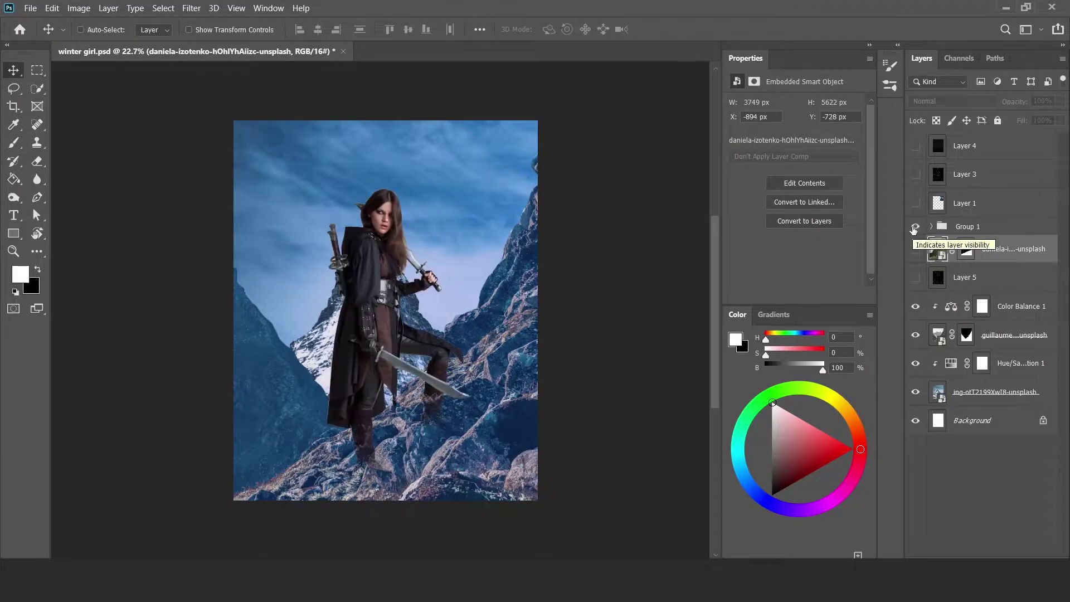
left_click(930, 226)
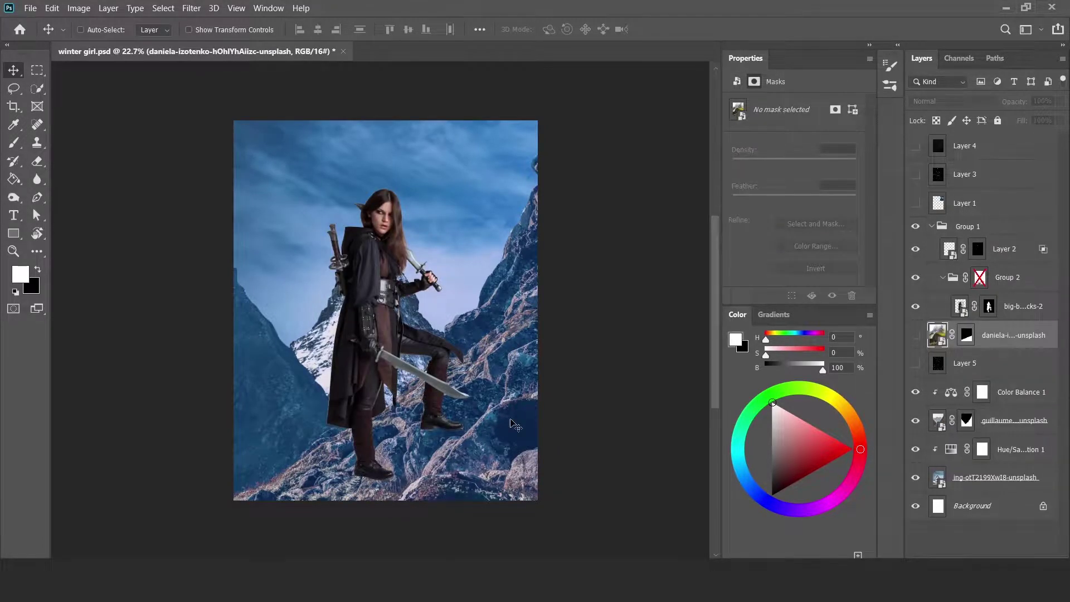
scroll(384, 398, "up", 2)
left_click_drag(368, 351, 351, 353)
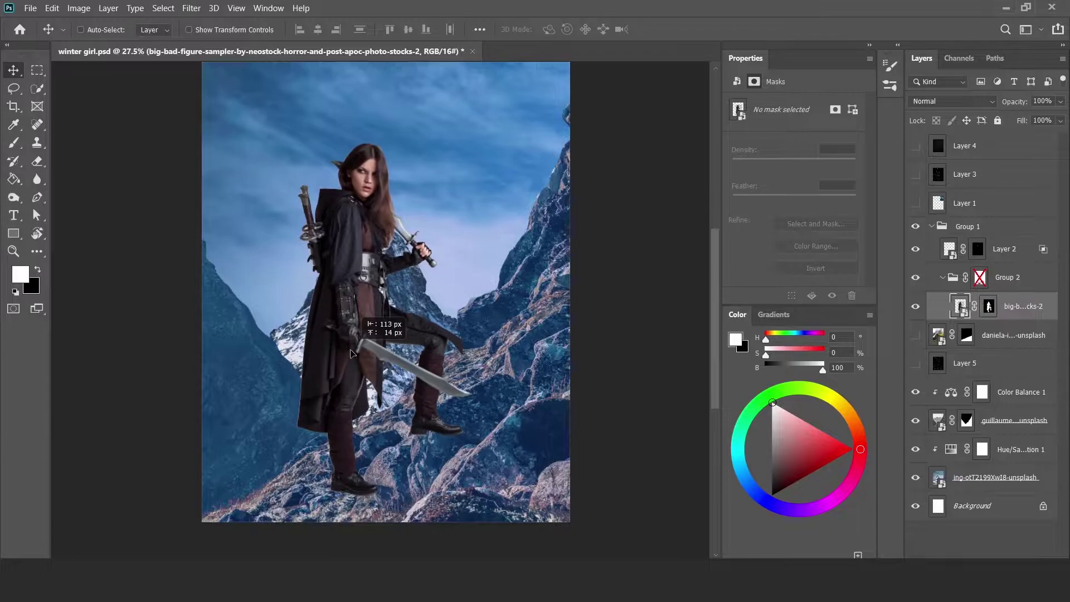
scroll(400, 369, "down", 3)
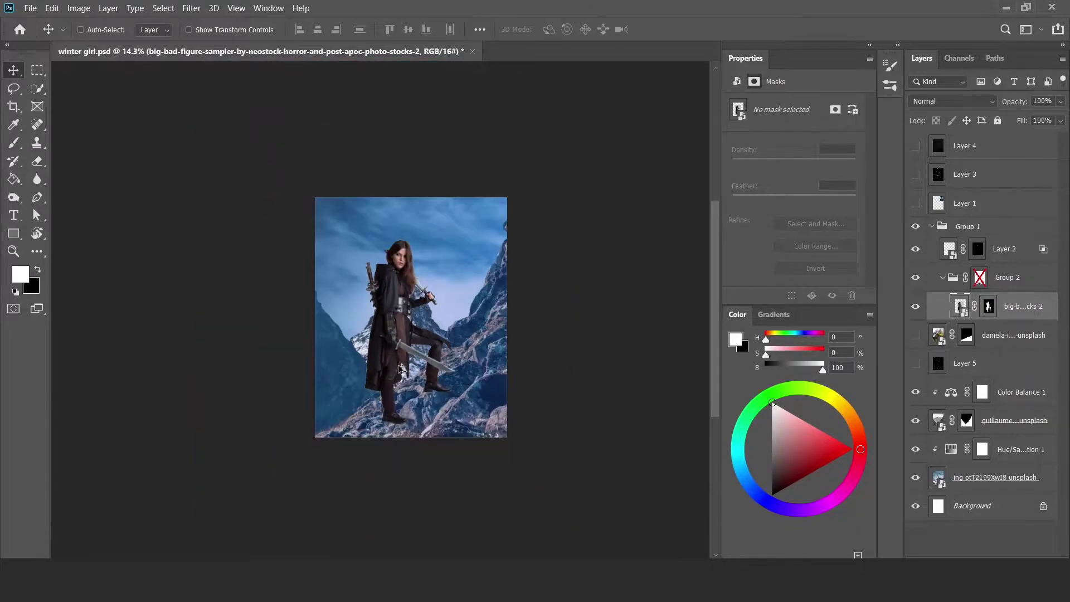
scroll(400, 369, "up", 3)
scroll(400, 369, "up", 5)
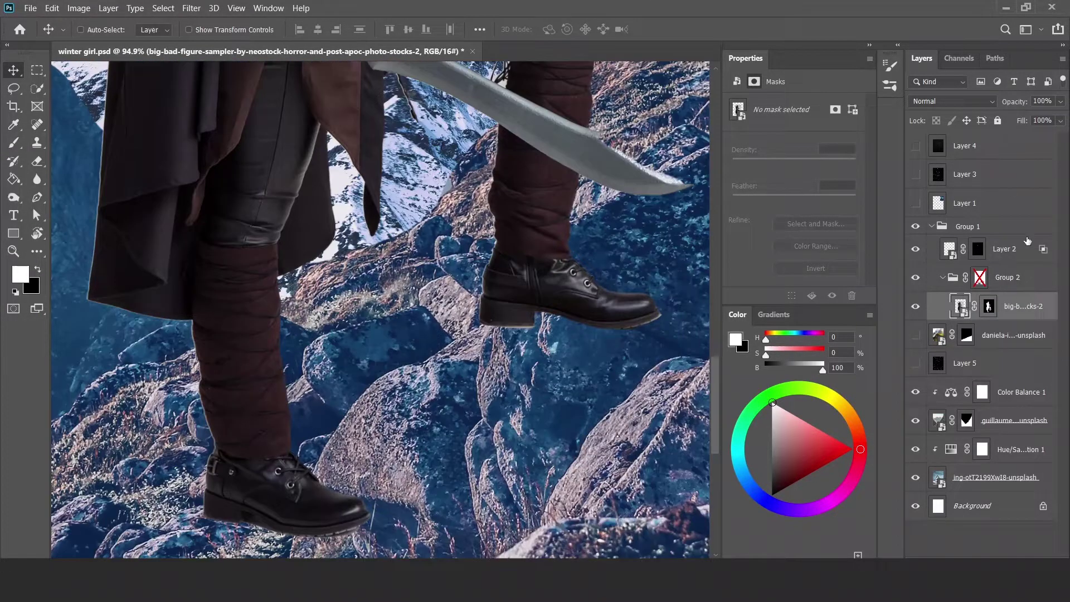
key("ctrl+alt+r")
left_click(1033, 553)
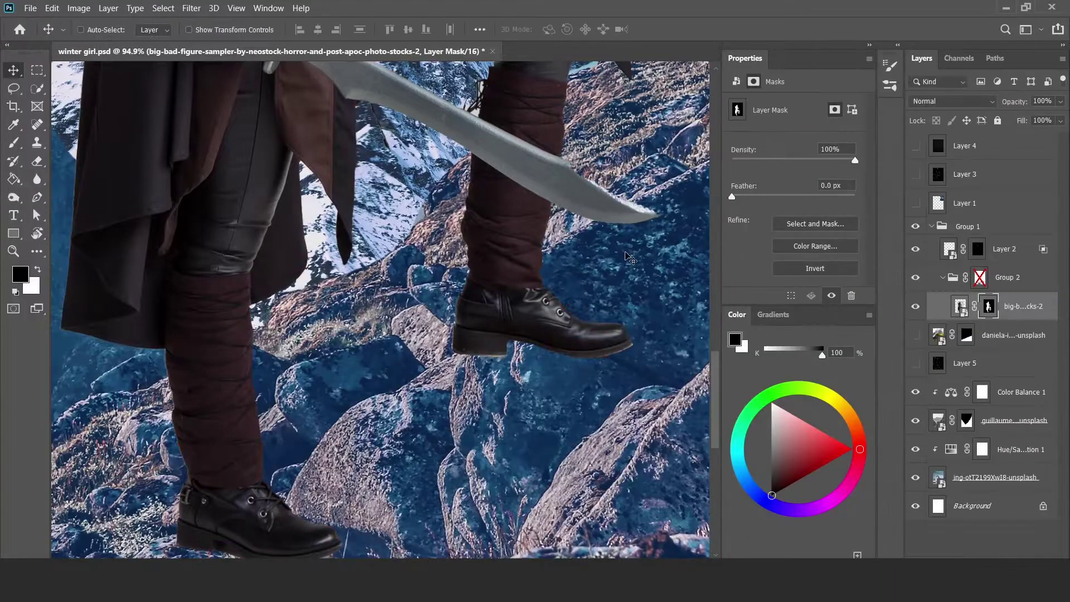
Start a Pen path at the sword tip and nudge the warrior slightly lower
key("p")
scroll(429, 214, "up", 2)
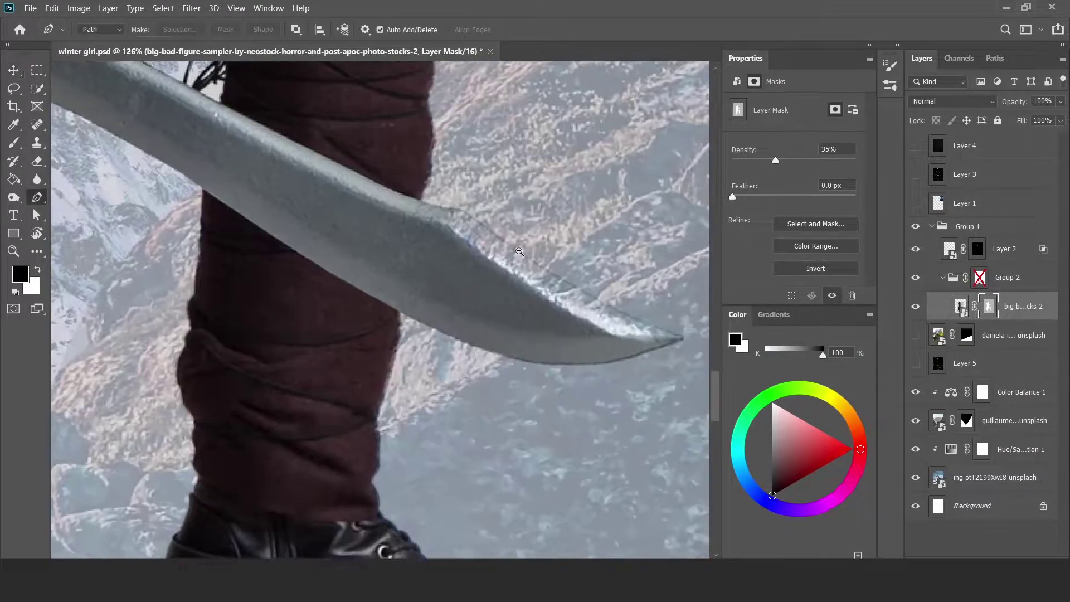
scroll(429, 214, "up", 1)
scroll(525, 270, "right", 3)
left_click(580, 324)
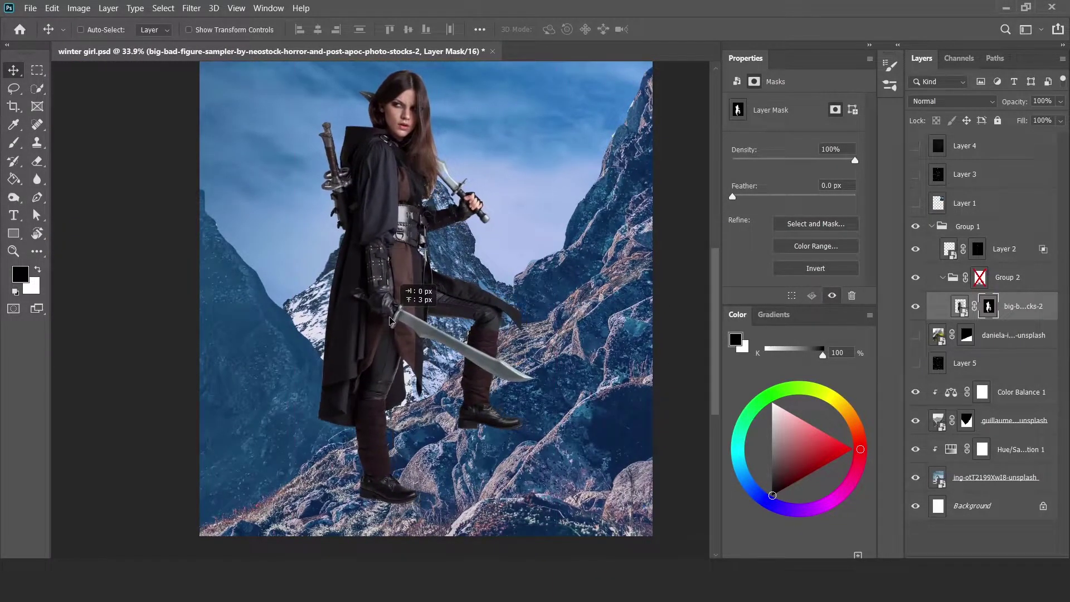
left_click_drag(465, 277, 463, 330)
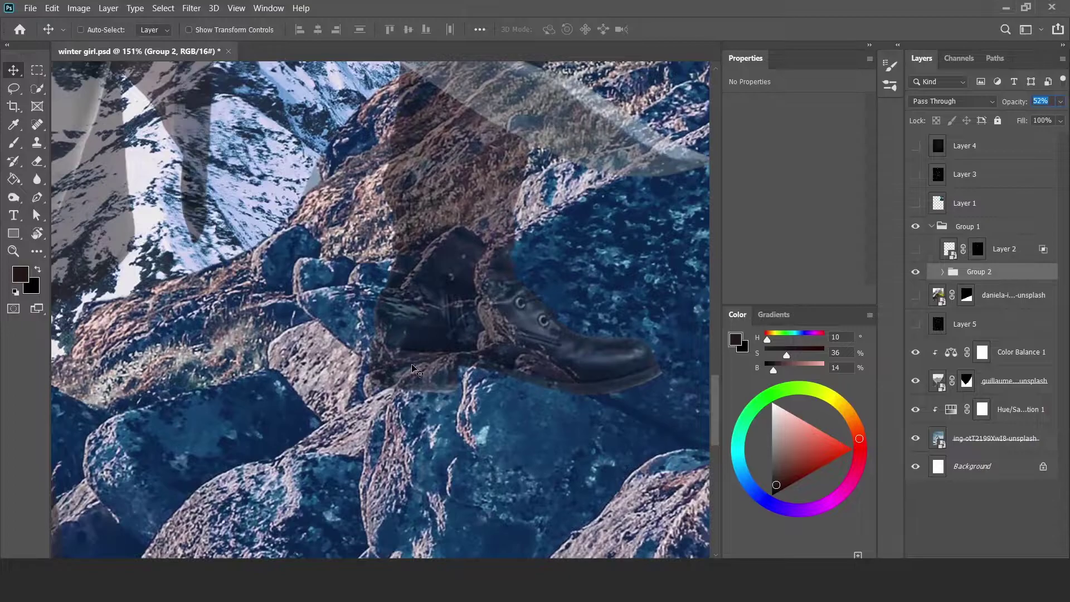
scroll(412, 368, "up", 2)
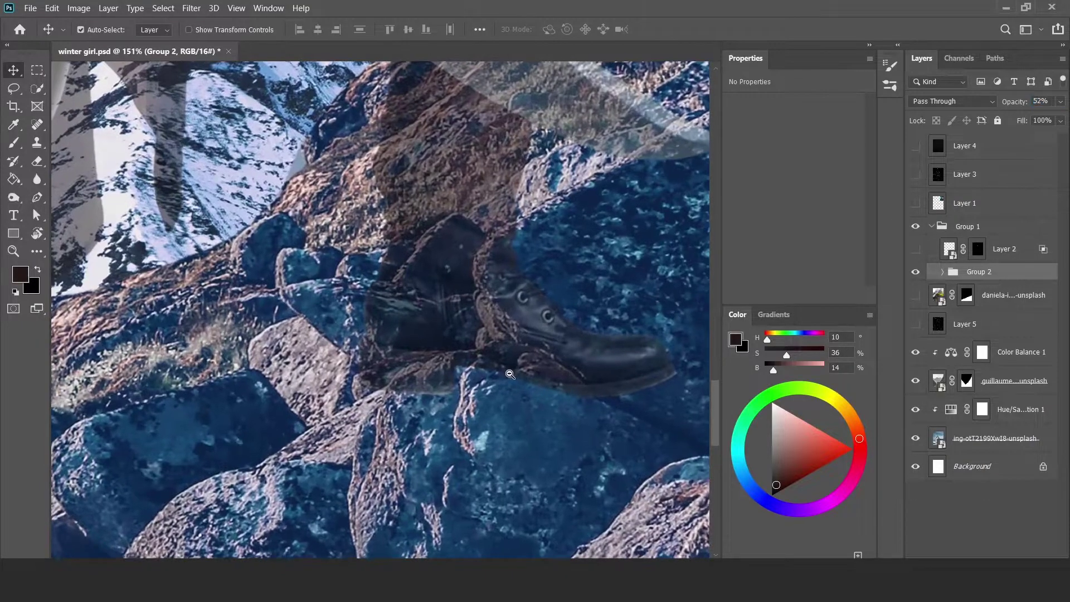
Lasso-select the boot heel and sole where they meet the rock
key("l")
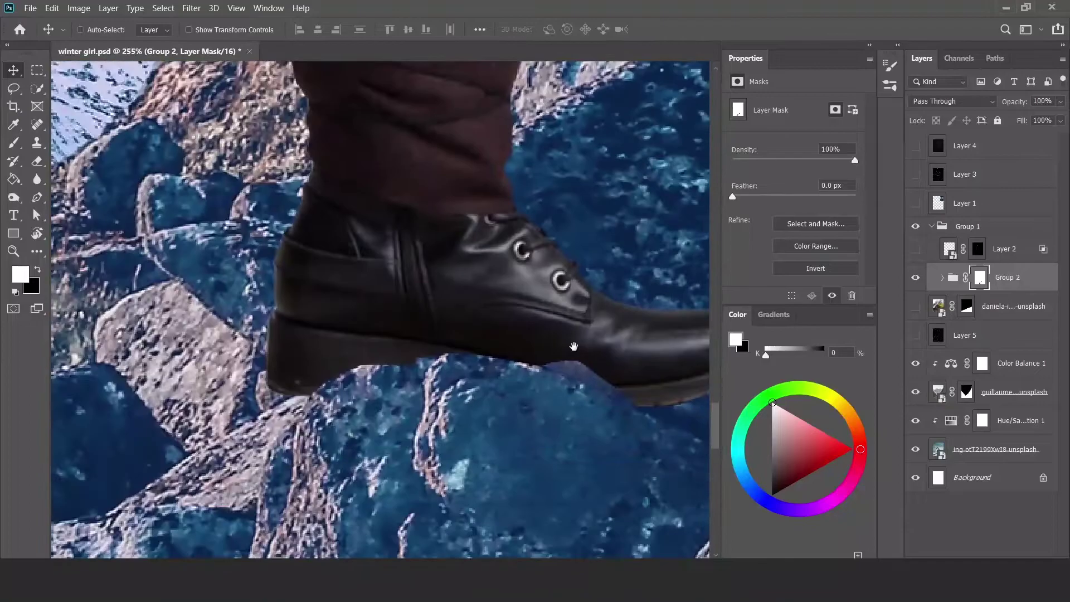
key("l")
left_click_drag(321, 380, 370, 379)
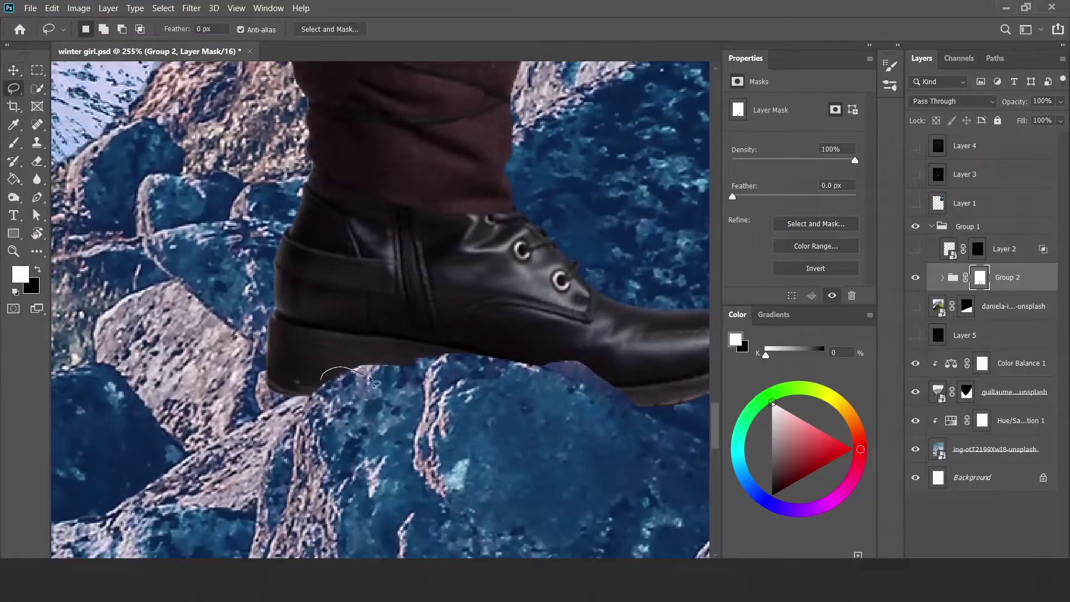
left_click_drag(575, 387, 323, 379)
scroll(417, 353, "down", 8)
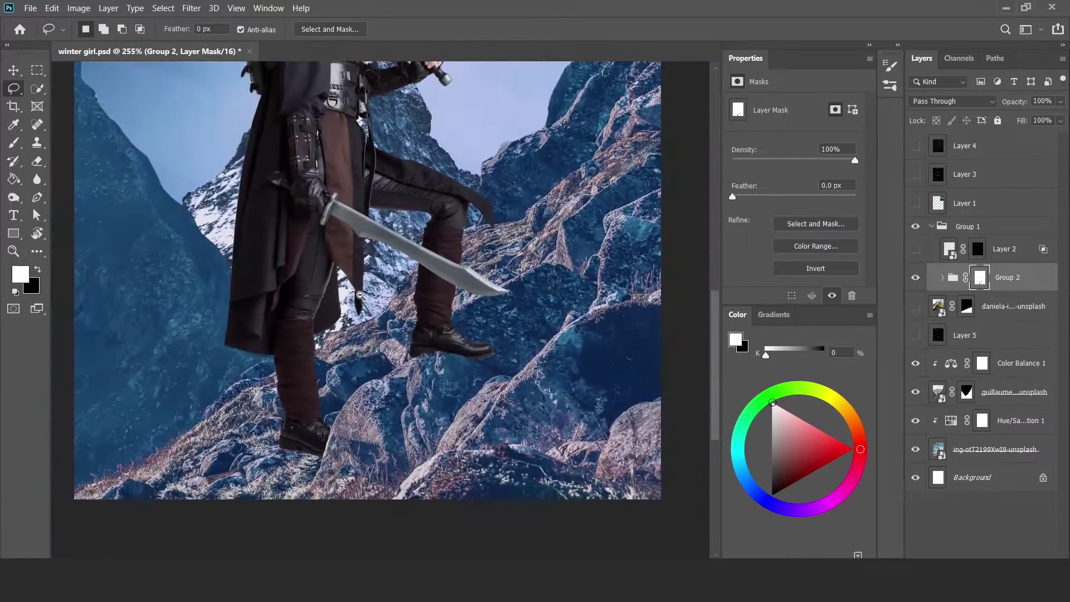
scroll(417, 352, "down", 3)
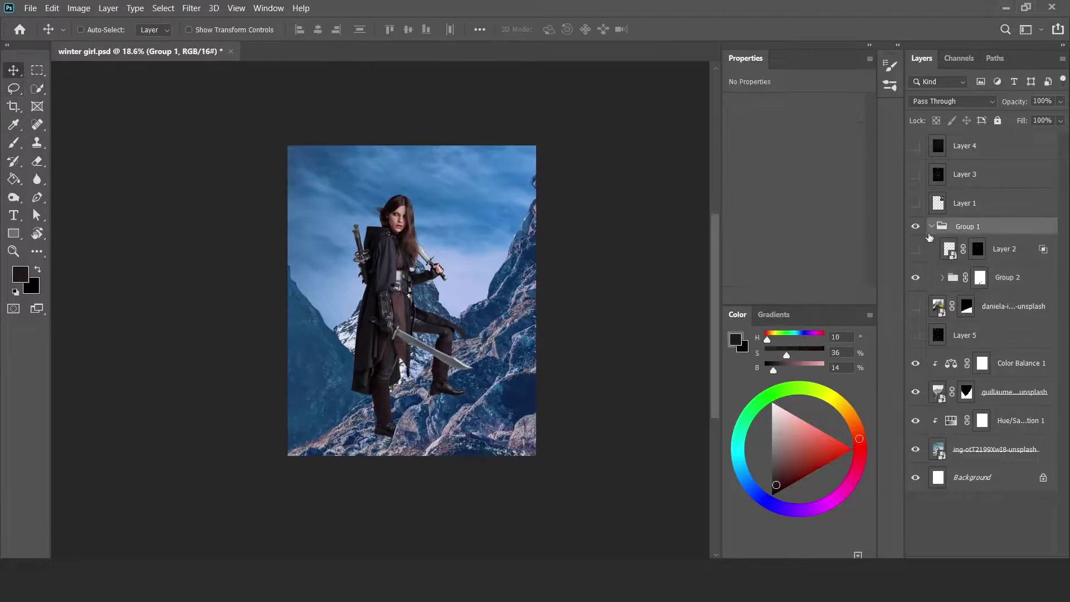
Add a Color Balance adjustment clipped to Group 2 to cool the warrior
left_click(991, 557)
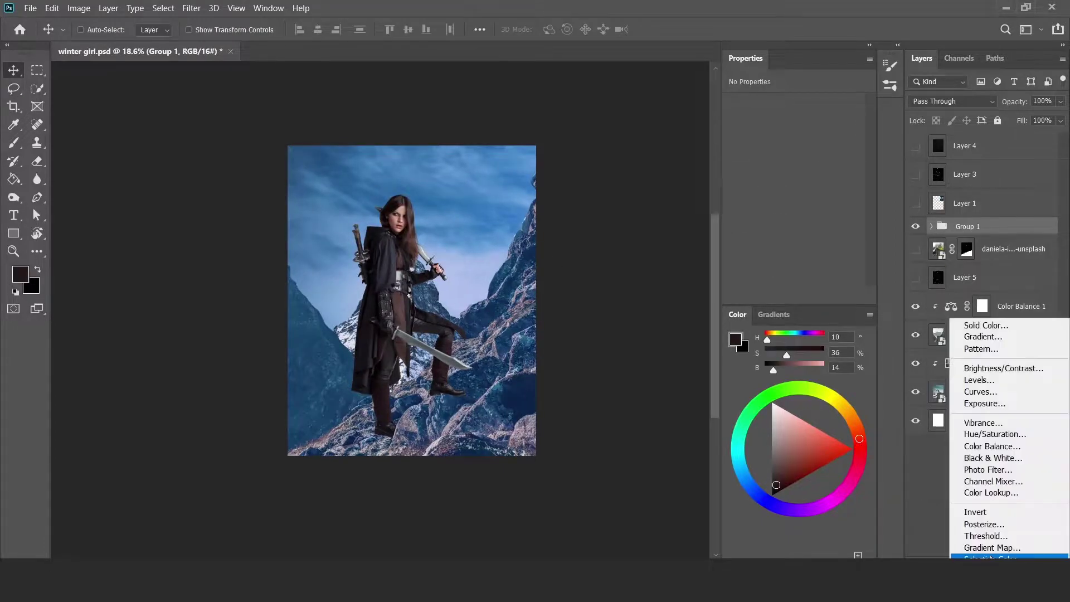
left_click(931, 226)
left_click(979, 277)
left_click(991, 557)
left_click(992, 446)
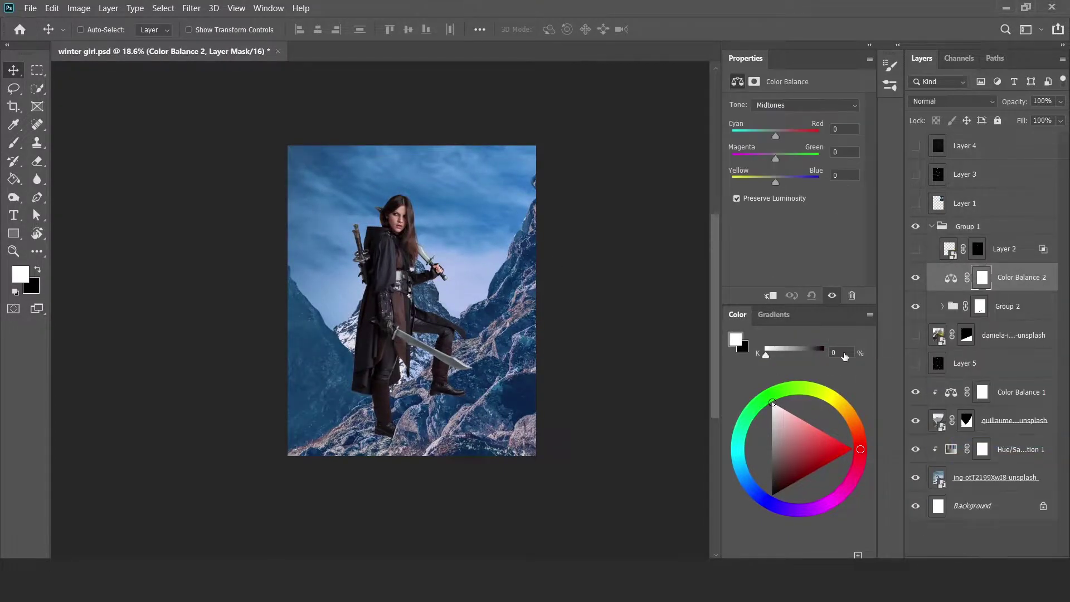
scroll(477, 344, "up", 2)
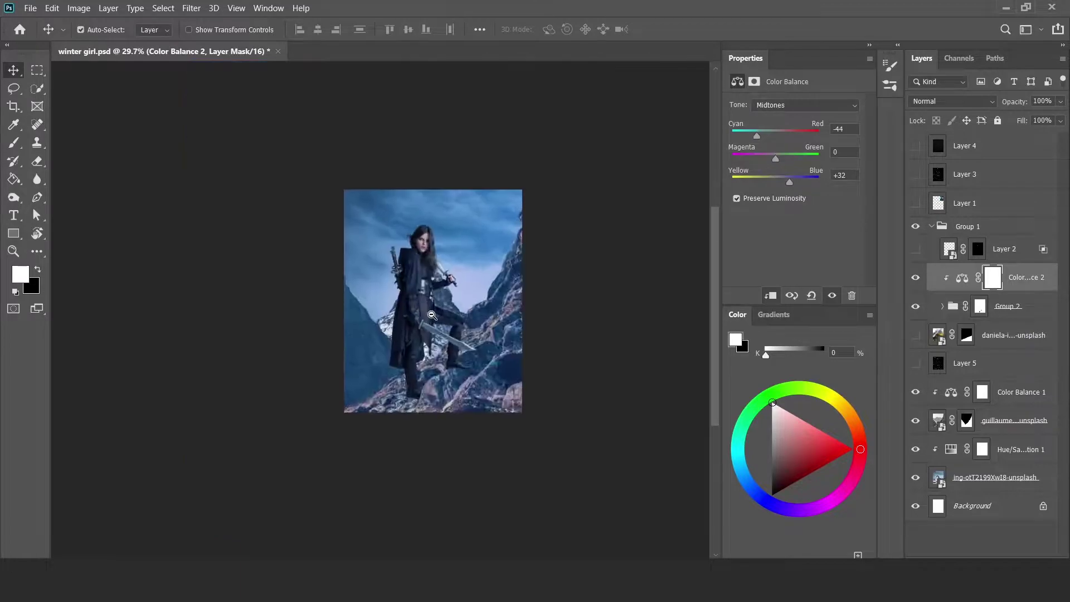
Add a Hue/Saturation layer on top that desaturates the whole image
left_click(965, 146)
left_click(990, 558)
left_click(948, 433)
left_click_drag(794, 186, 732, 186)
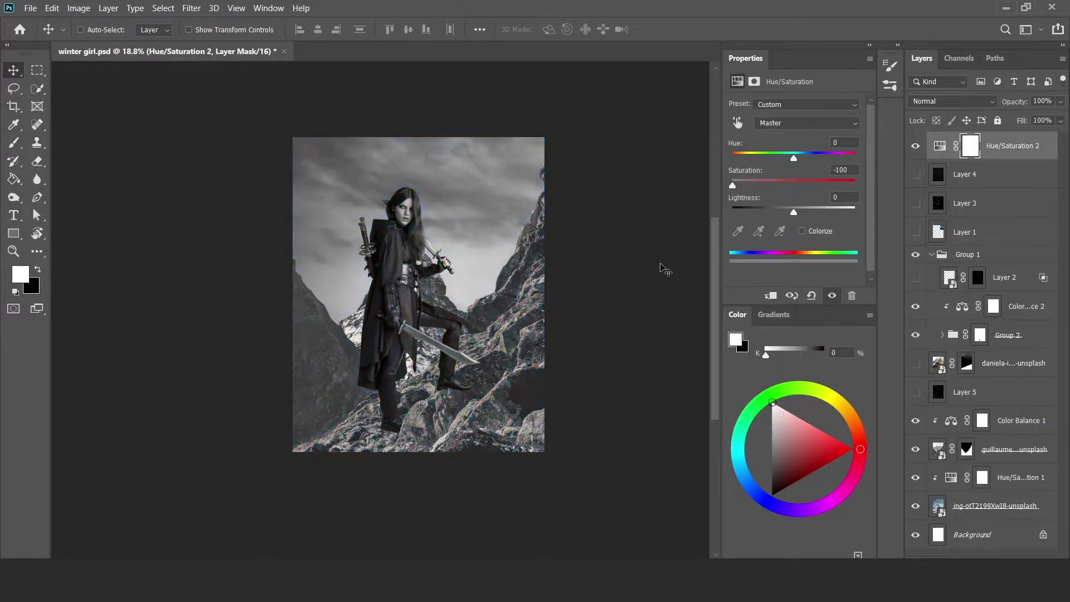
Clip a Hue/Saturation to the slope and lower its lightness to darken it
left_click(993, 440)
left_click(991, 558)
left_click(958, 429)
left_click_drag(793, 212, 784, 212)
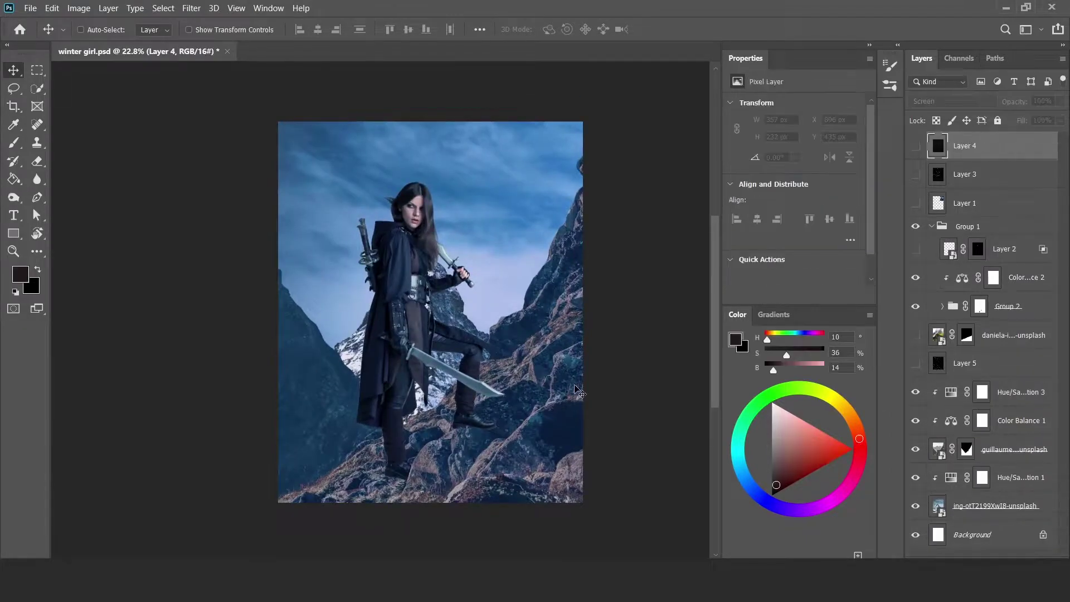
Create a new empty Layer 7 set to Overlay blend mode
key("ctrl+shift+alt+n")
key("b")
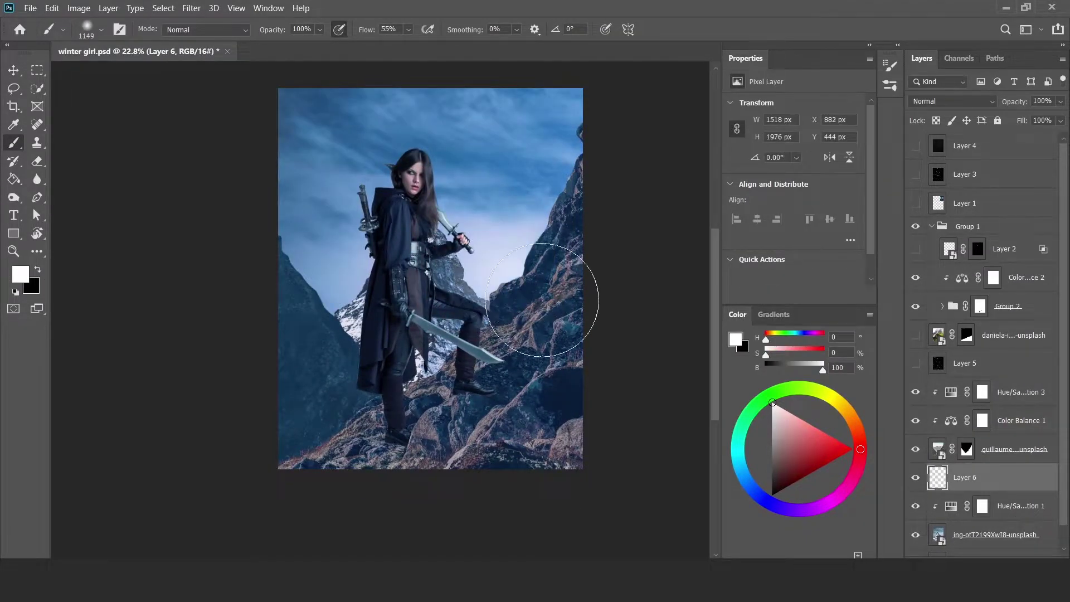
key("v")
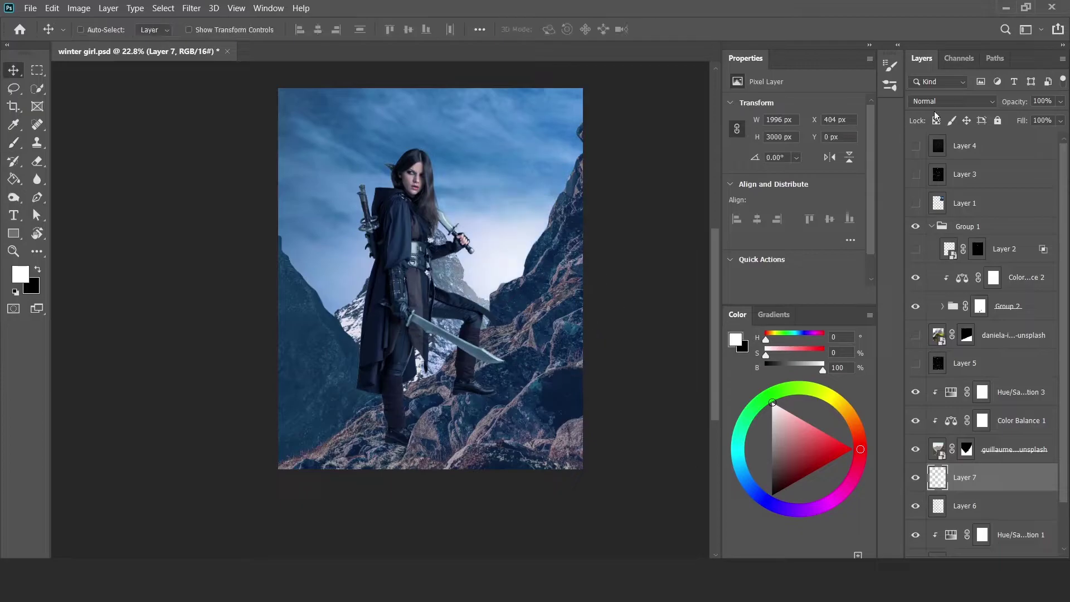
left_click(952, 101)
left_click(939, 270)
Tint the rocks icy blue with Hue/Saturation 4, using Blend If to spare darker rock
key("alt+bracketright")
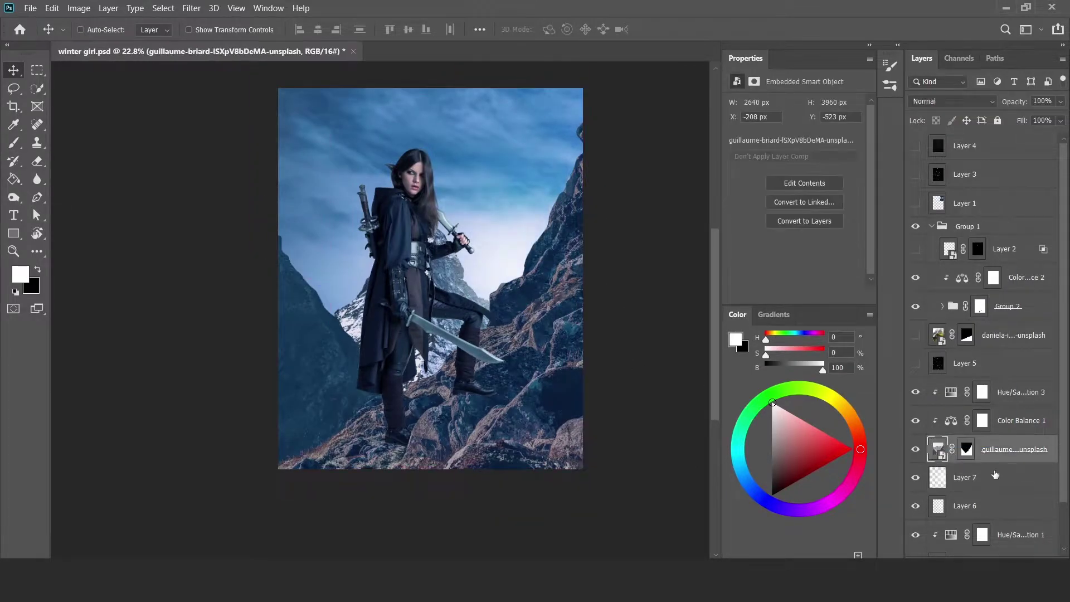
key("ctrl+u")
mouse_move(733, 158)
left_mouse_down()
mouse_move(797, 157)
mouse_move(806, 185)
left_mouse_up()
double_click(1047, 392)
left_click_drag(715, 370, 726, 370)
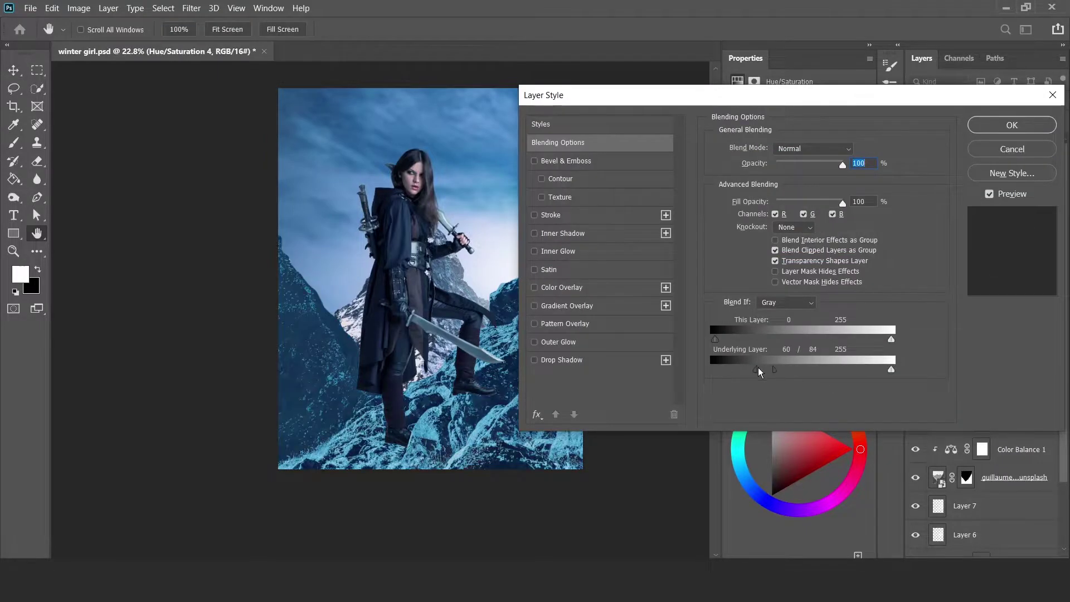
Invert the Hue/Saturation 4 mask and paint icy blue back onto a rock edge
left_click(1011, 125)
left_click(982, 391)
key("ctrl+i")
key("b")
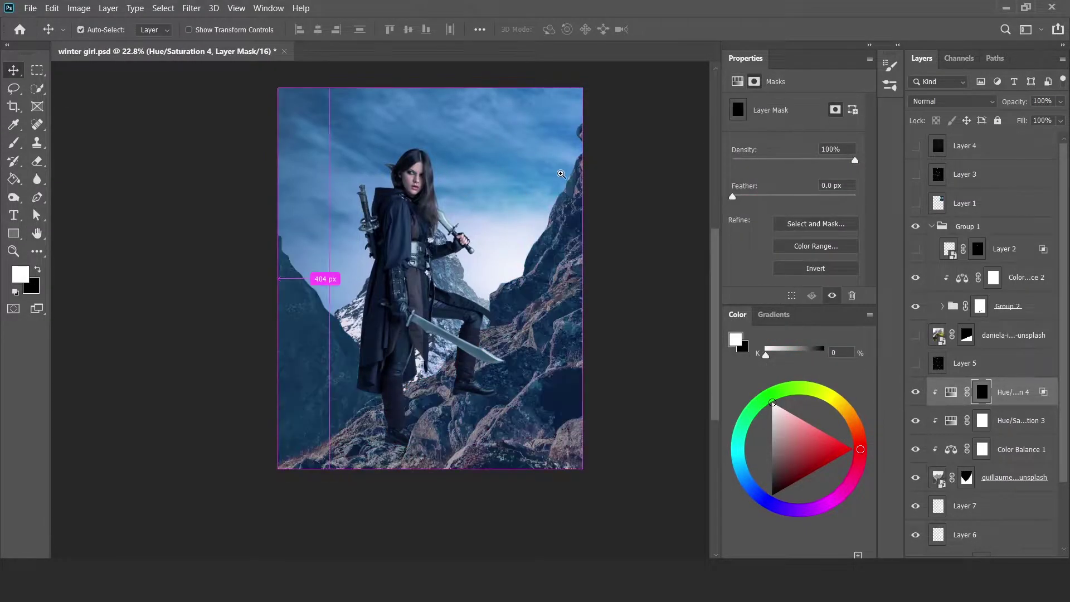
scroll(299, 287, "up", 5)
key("bracketleft")
key("bracketleft")
key("bracketleft")
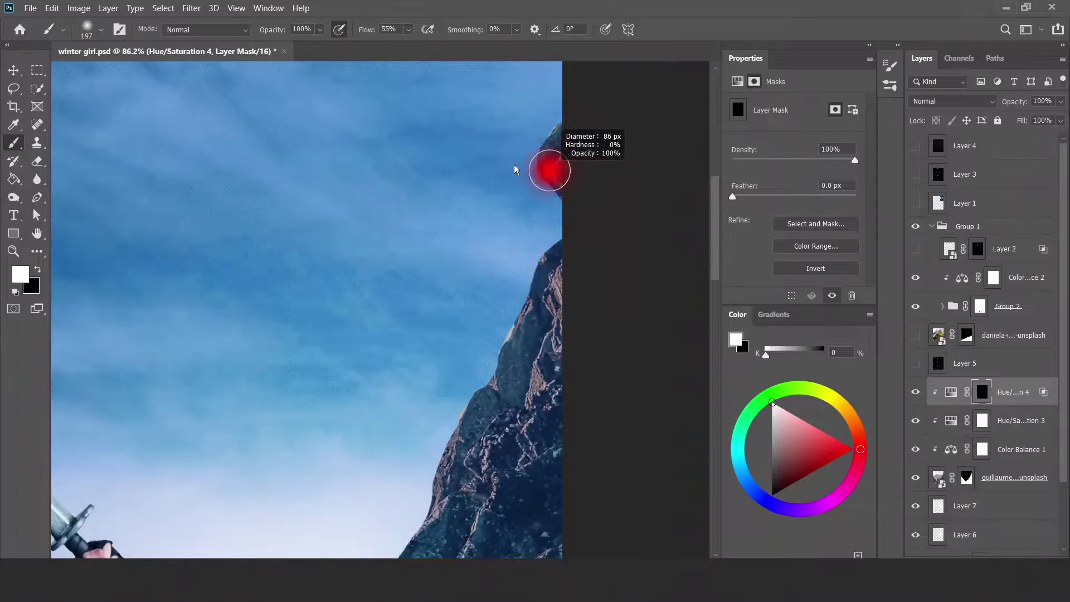
scroll(495, 360, "down", 3)
mouse_move(521, 251)
left_mouse_down()
mouse_move(532, 292)
mouse_move(454, 413)
left_mouse_up()
Paint more blue highlight along the upper and lower rock edges on the mask
scroll(454, 413, "down", 3)
left_click_drag(527, 186, 548, 133)
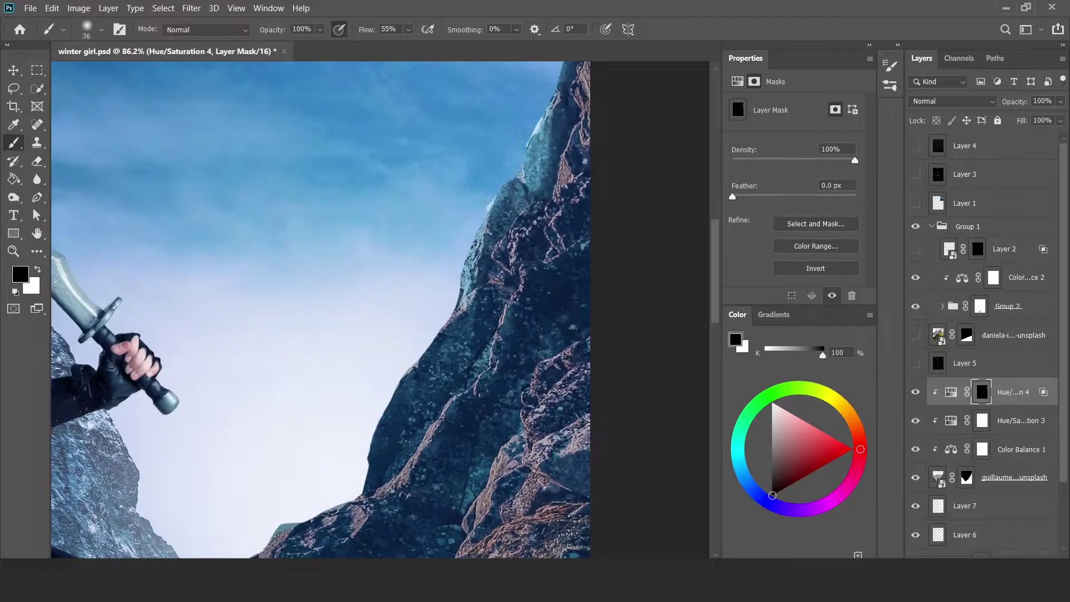
scroll(446, 331, "down", 5)
scroll(447, 331, "left", 3)
left_click_drag(443, 287, 349, 362)
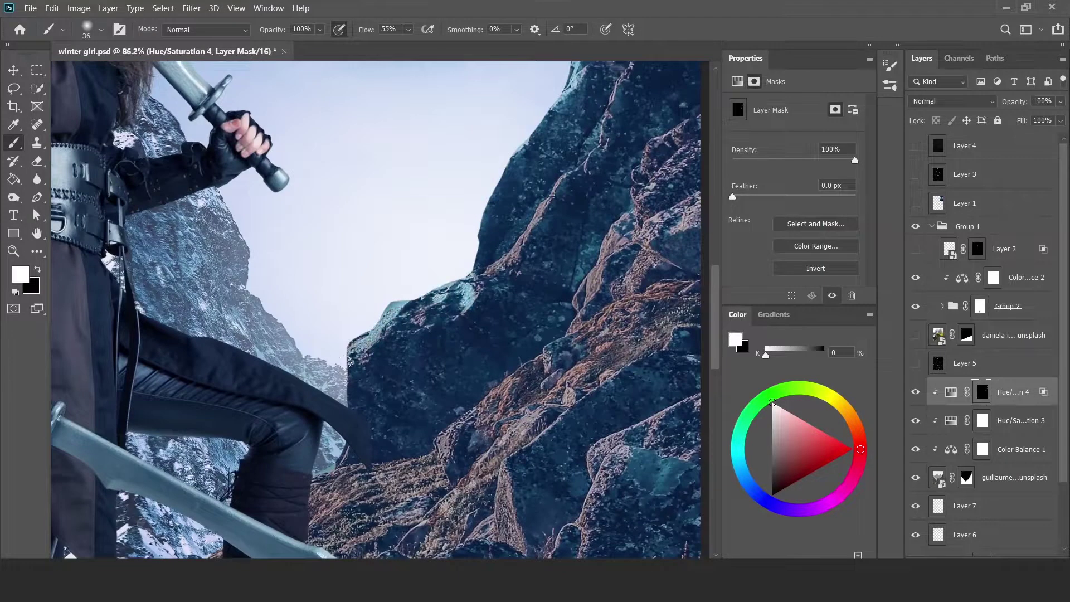
key("x")
scroll(505, 297, "down", 4)
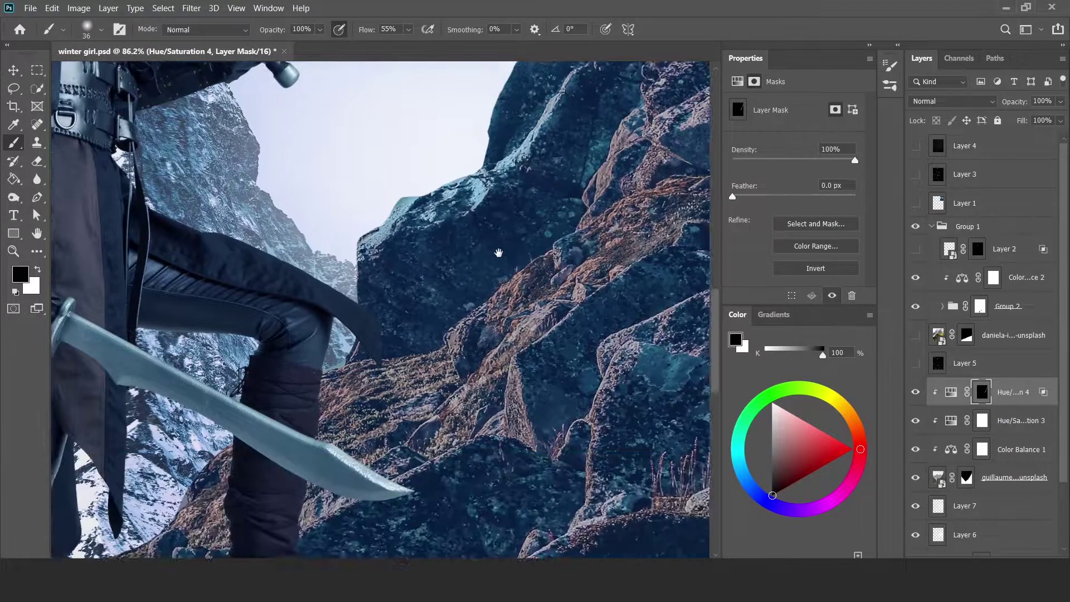
scroll(505, 290, "left", 2)
scroll(354, 336, "down", 2)
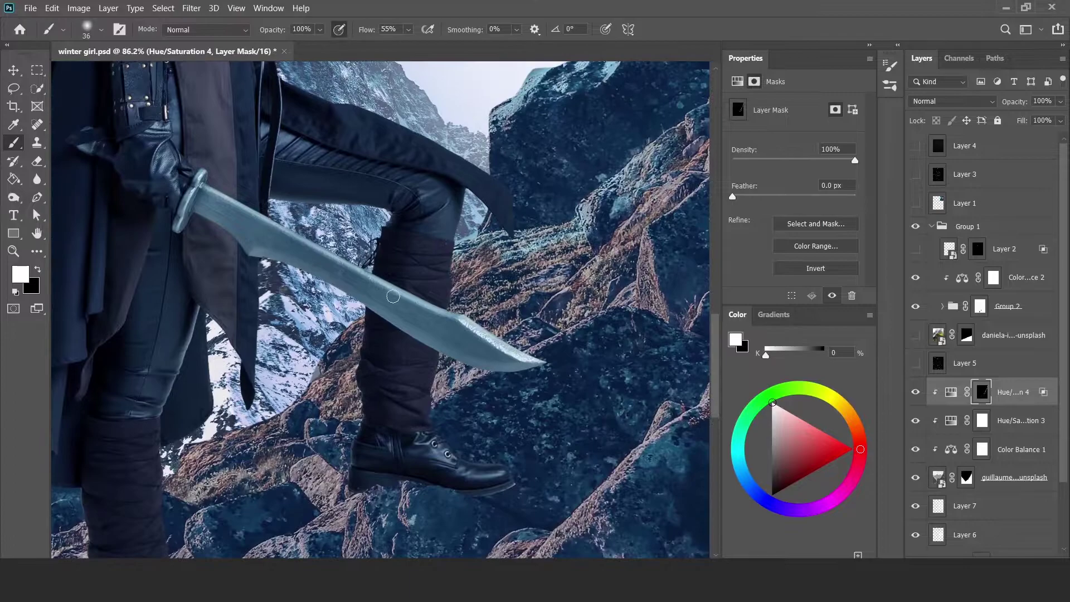
scroll(377, 297, "down", 5)
scroll(377, 297, "down", 2)
key("x")
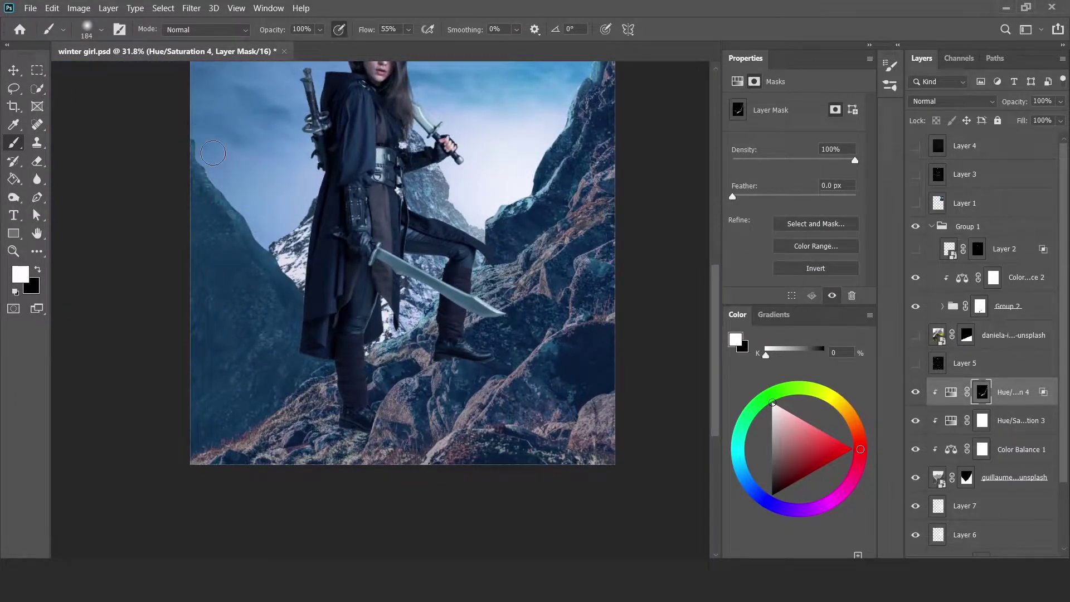
Hide the woman, adjust the Curves 1 layer, and set a smaller brush size
left_click(916, 226)
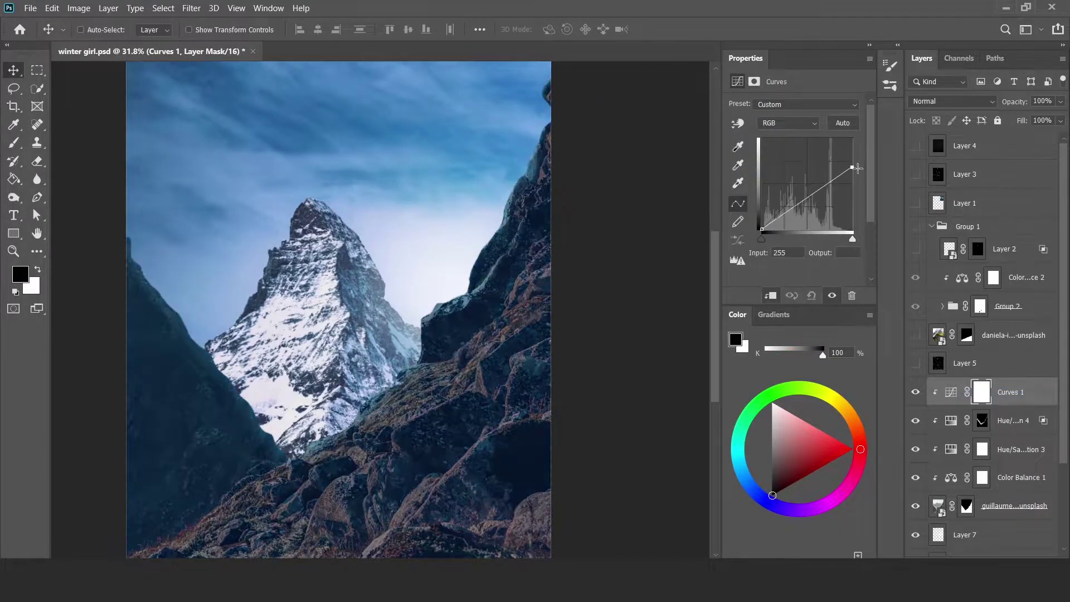
left_click_drag(891, 369, 789, 369)
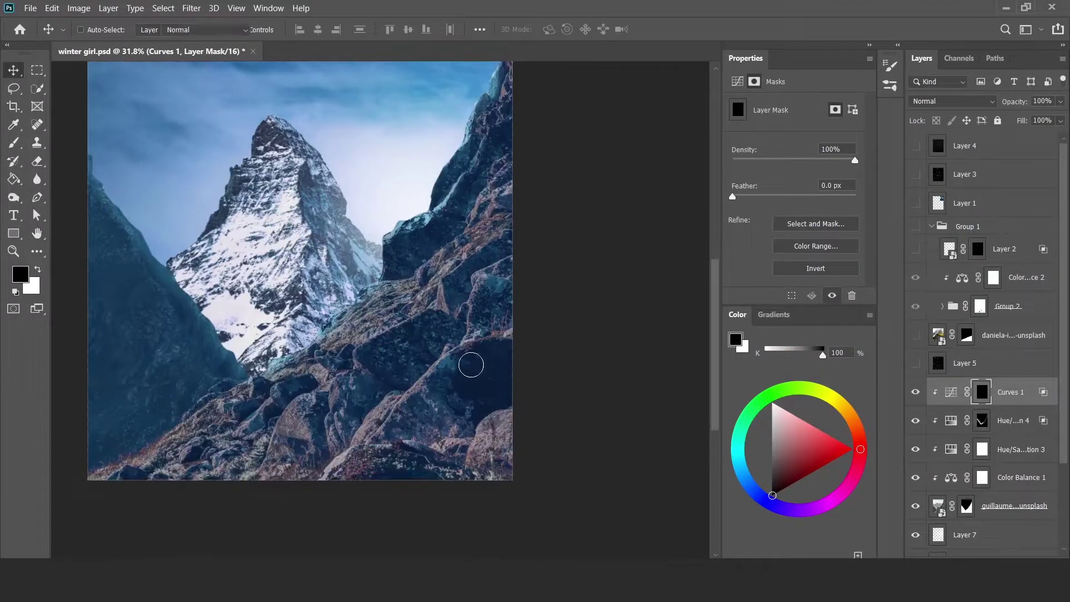
right_click(496, 374)
key("Return")
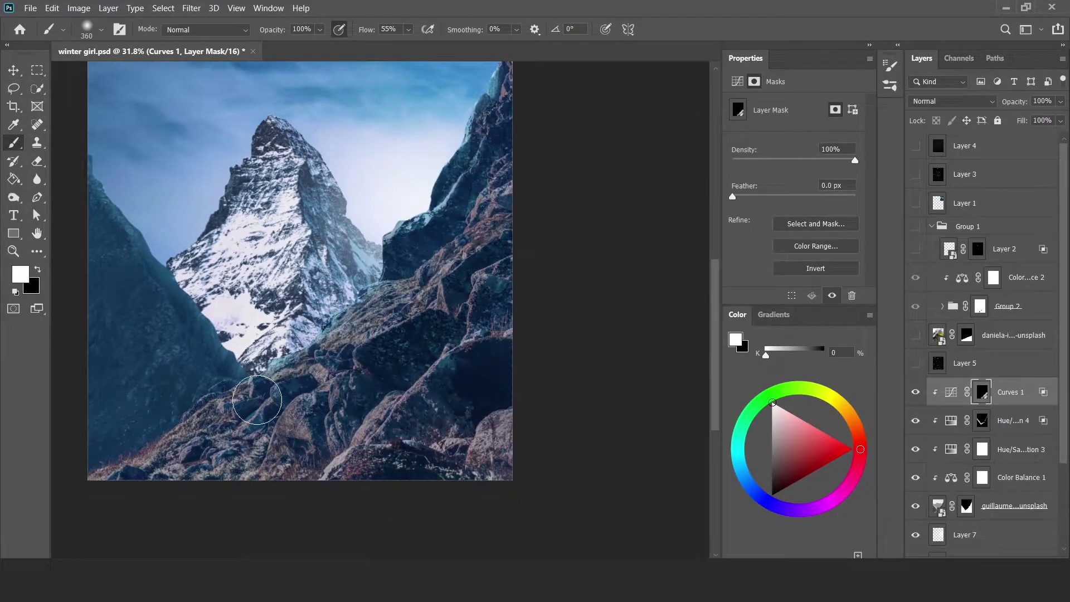
Add a colorized blue-grey Hue/Saturation above Curves 1, invert its mask, and brush it onto rocks
left_click(980, 432)
left_click(802, 231)
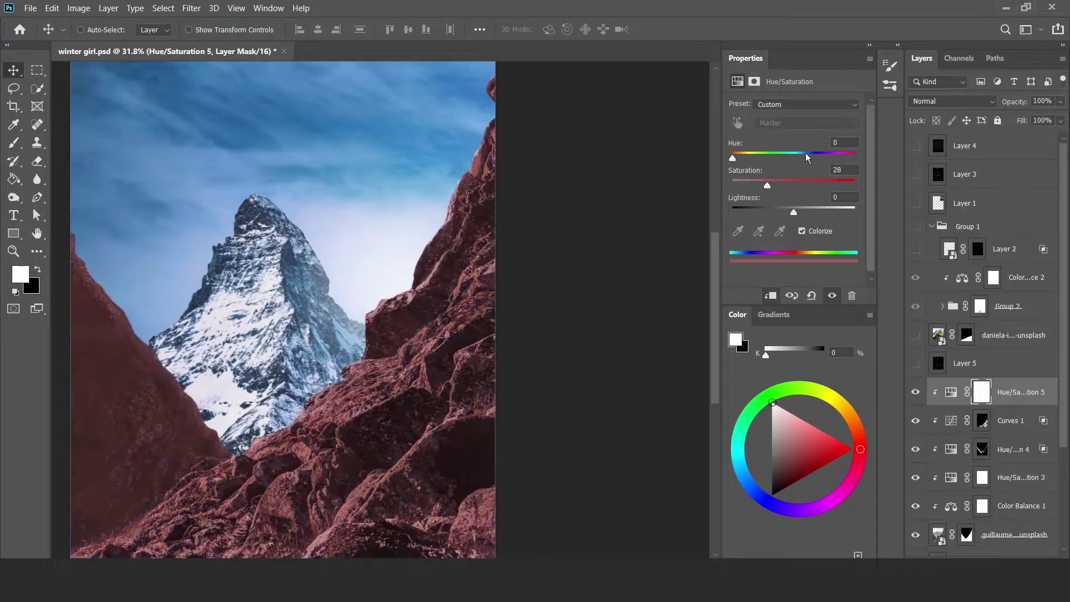
left_click_drag(806, 157, 804, 159)
key("ctrl+i")
key("b")
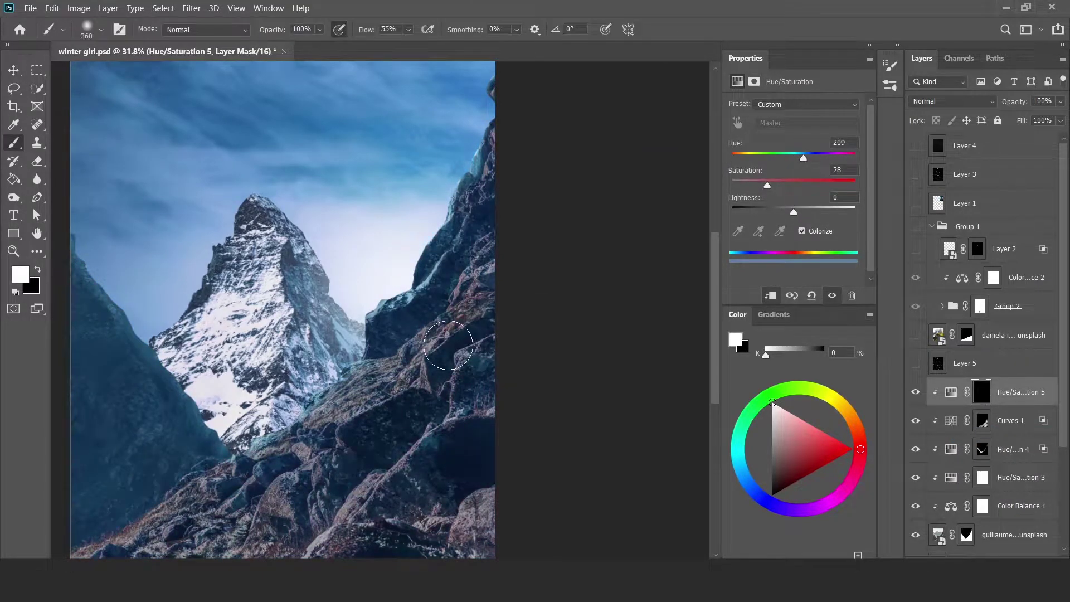
scroll(448, 346, "down", 3)
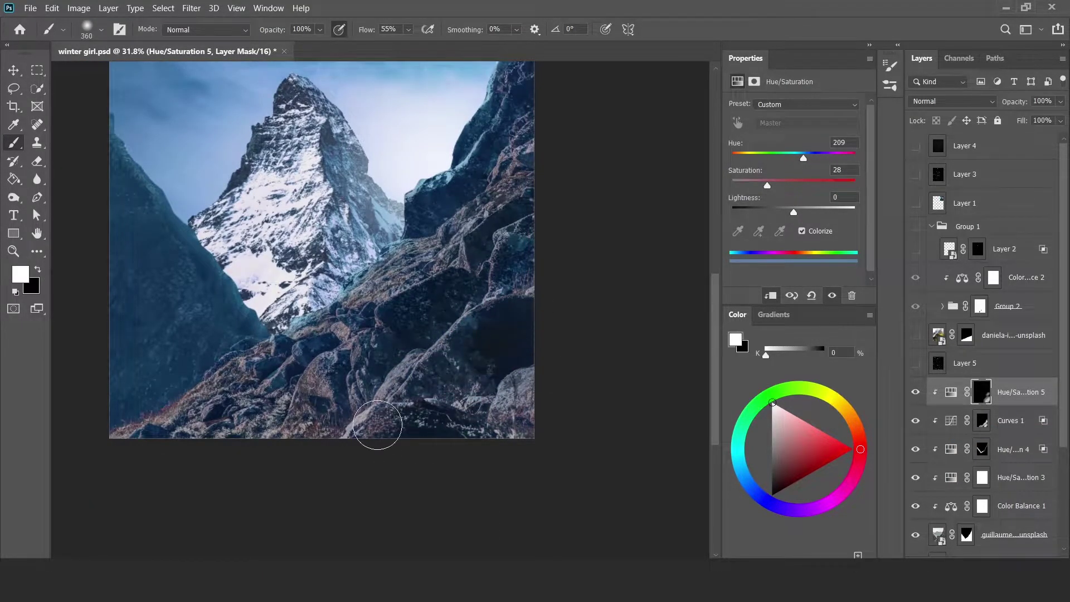
key("x")
scroll(540, 353, "up", 1)
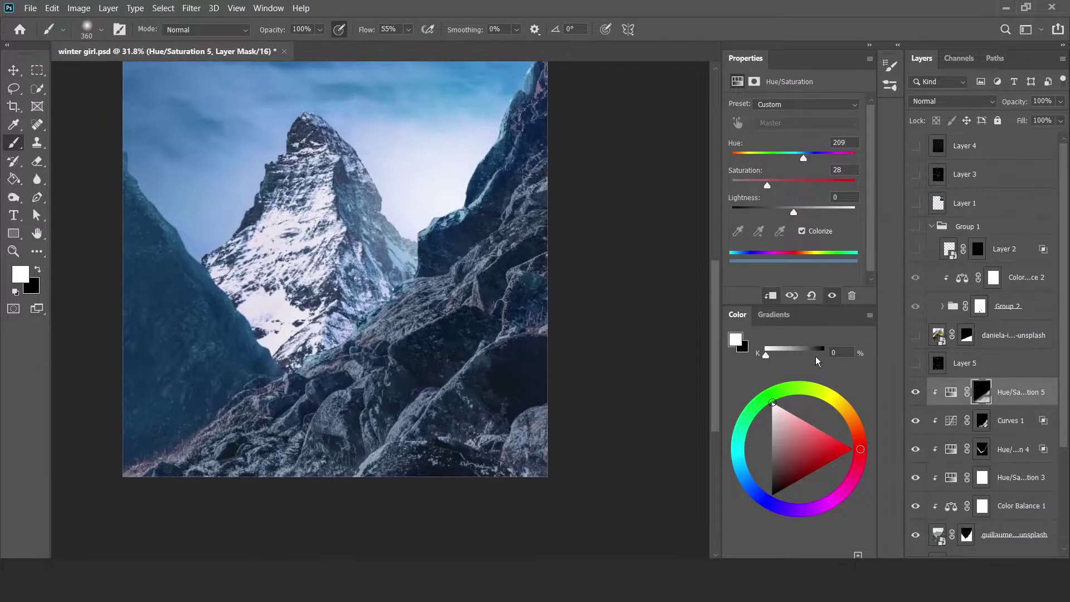
scroll(405, 379, "down", 3)
key("v")
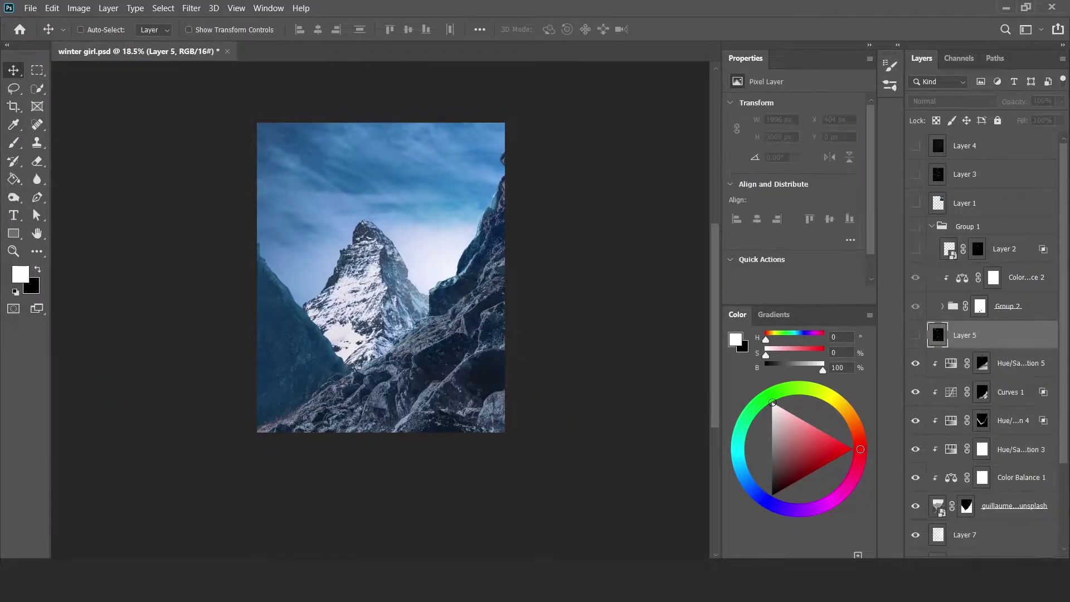
Apply a Field Blur to the bottom mountain photo and increase its blur
left_click(984, 512)
left_click(192, 8)
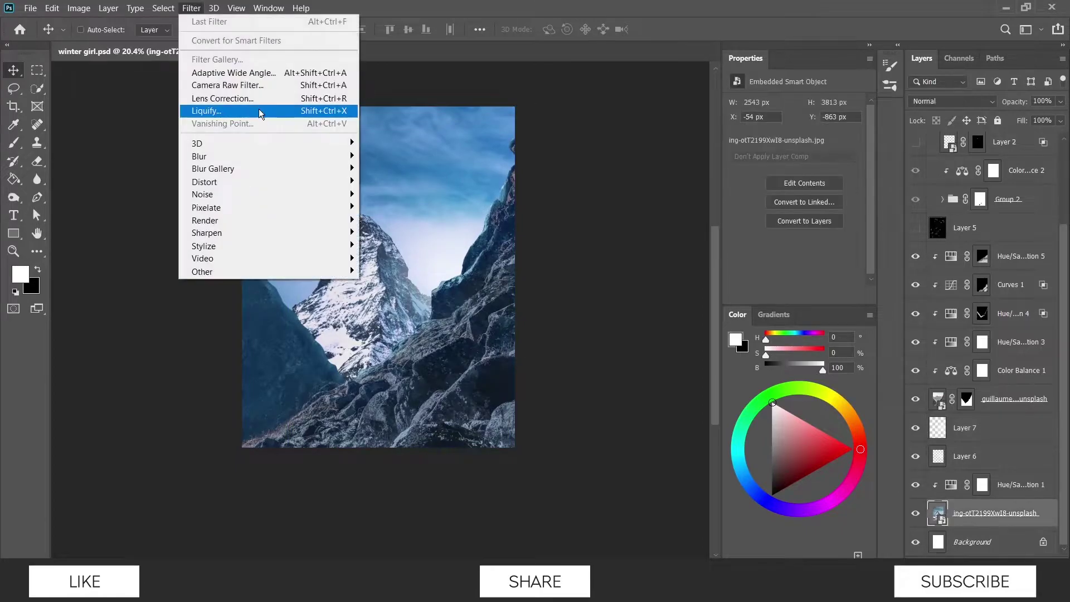
left_click(390, 167)
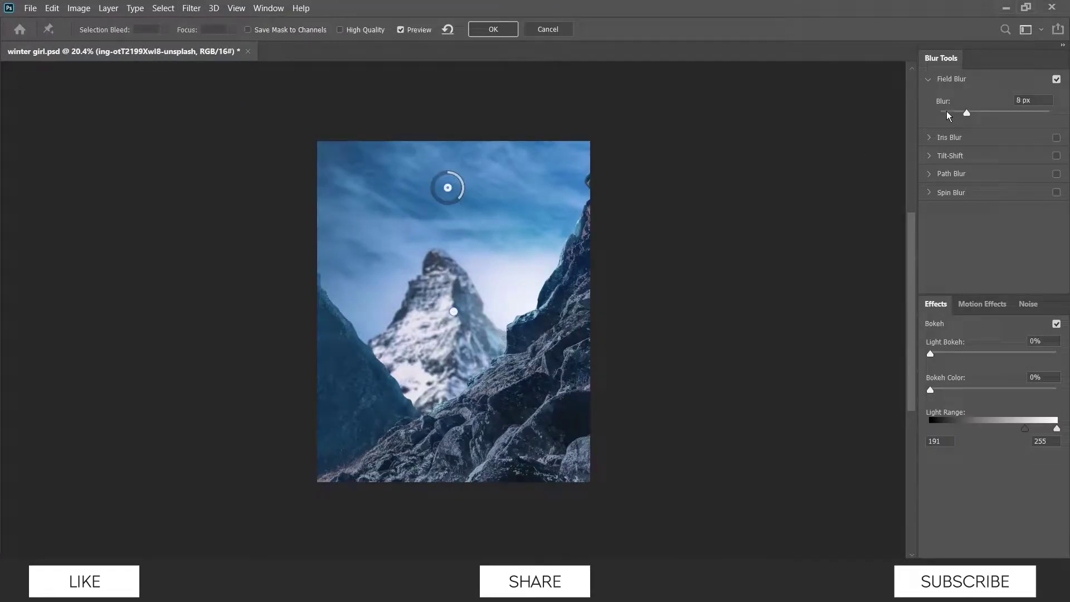
left_click_drag(966, 113, 980, 115)
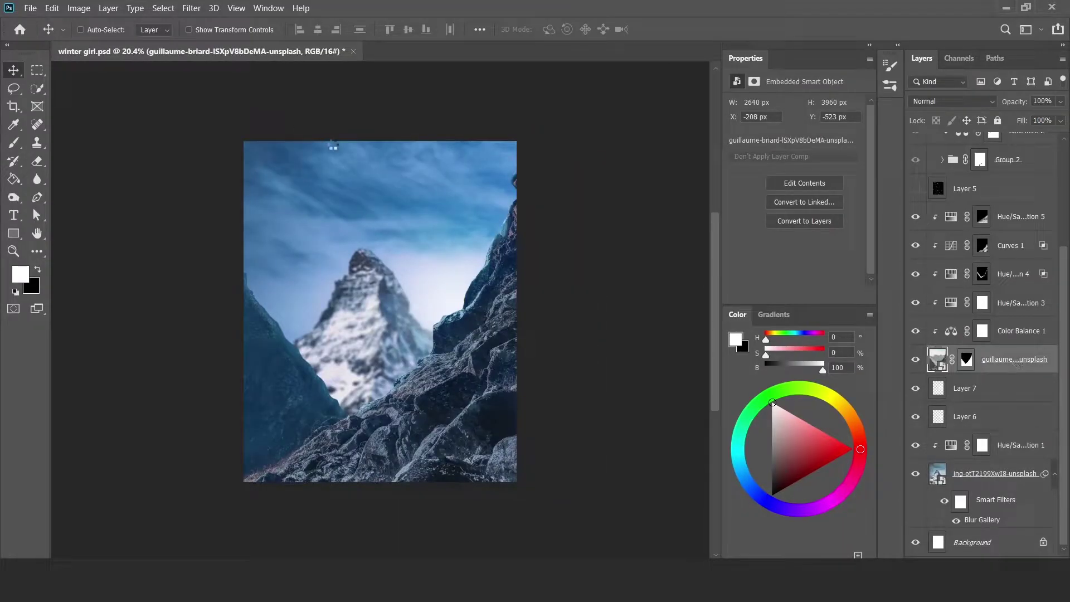
Apply an 8 px Field Blur to the rocks photo with a second blur pin
left_click(192, 8)
left_click(390, 173)
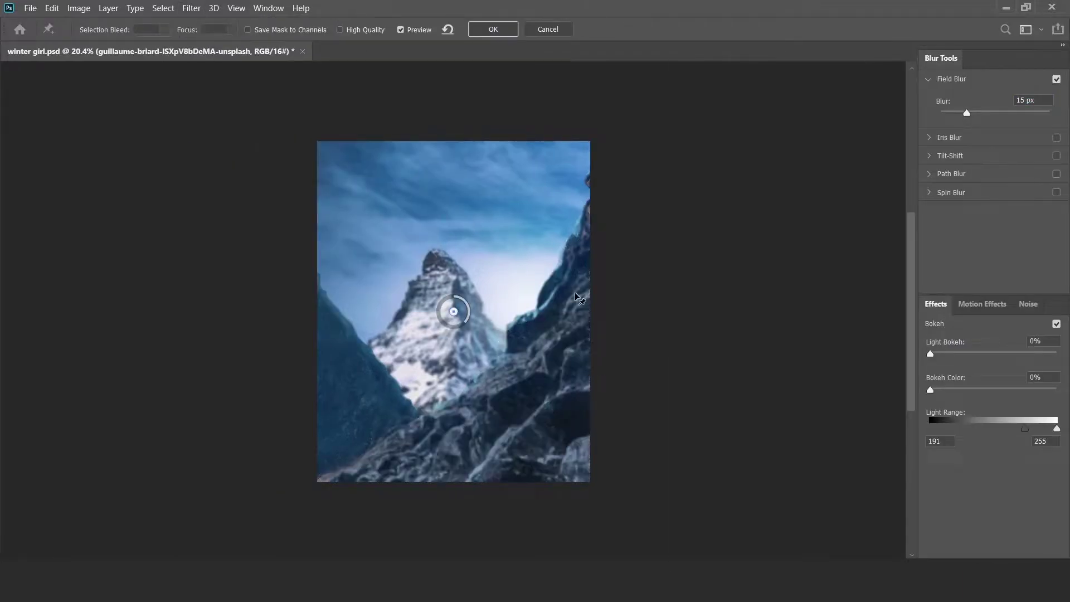
left_click_drag(966, 113, 941, 128)
left_click(577, 242)
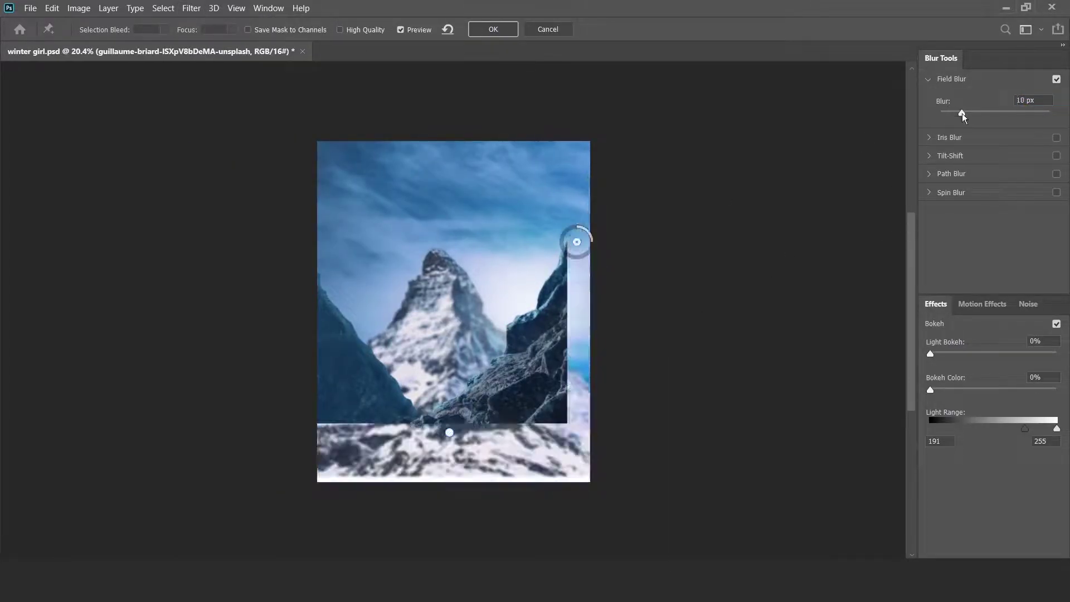
left_click(338, 333)
left_click_drag(968, 113, 975, 116)
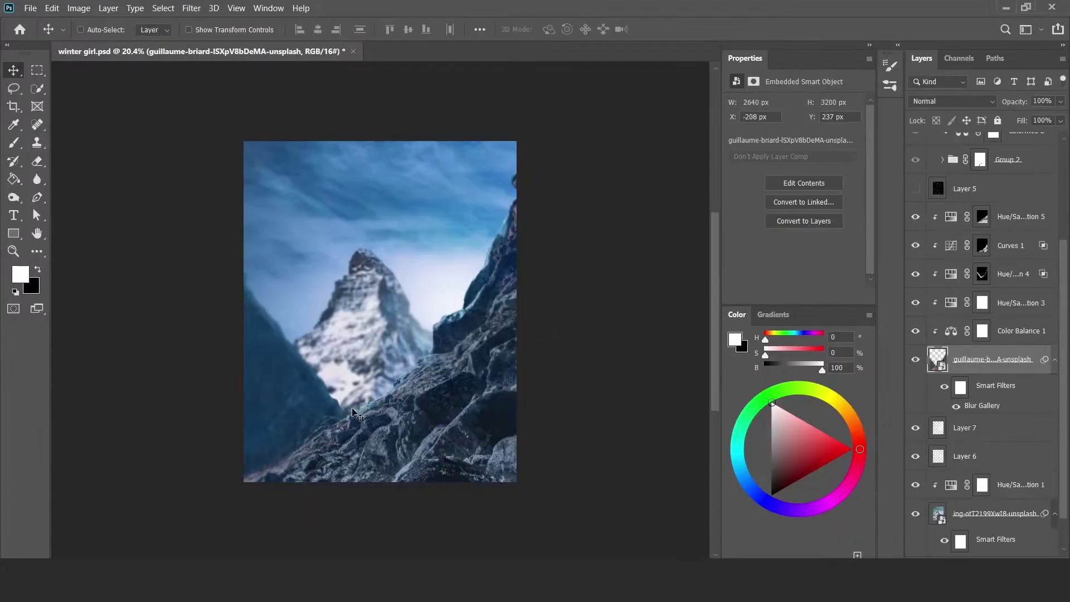
Show the woman and copy Hue/Saturation 4 below the rocks as Hue 198, Saturation 59, Lightness +69
scroll(994, 279, "up", 1)
left_click(916, 193)
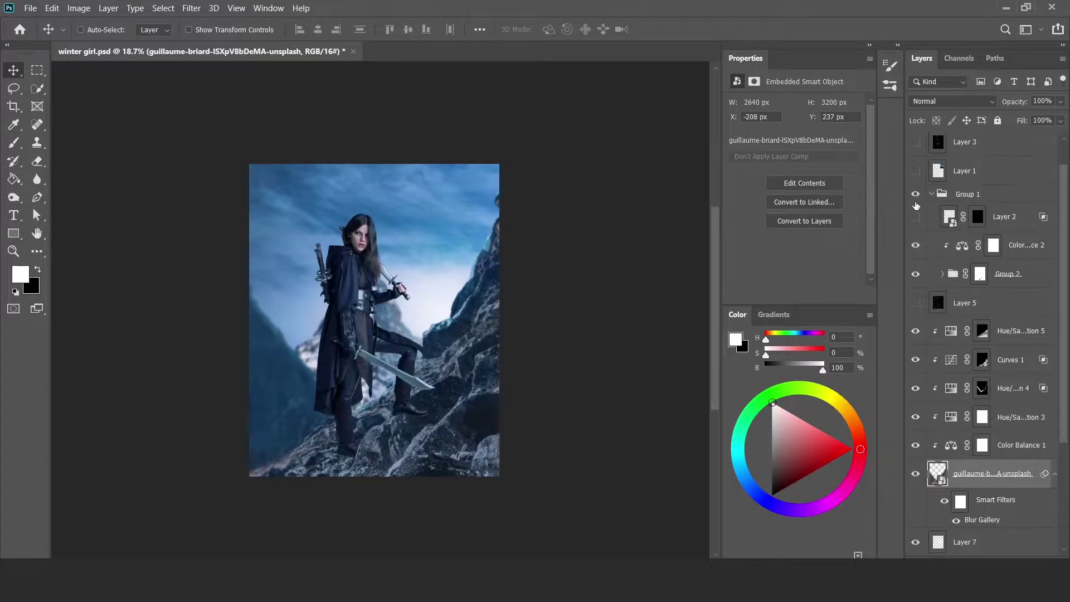
scroll(530, 216, "up", 3)
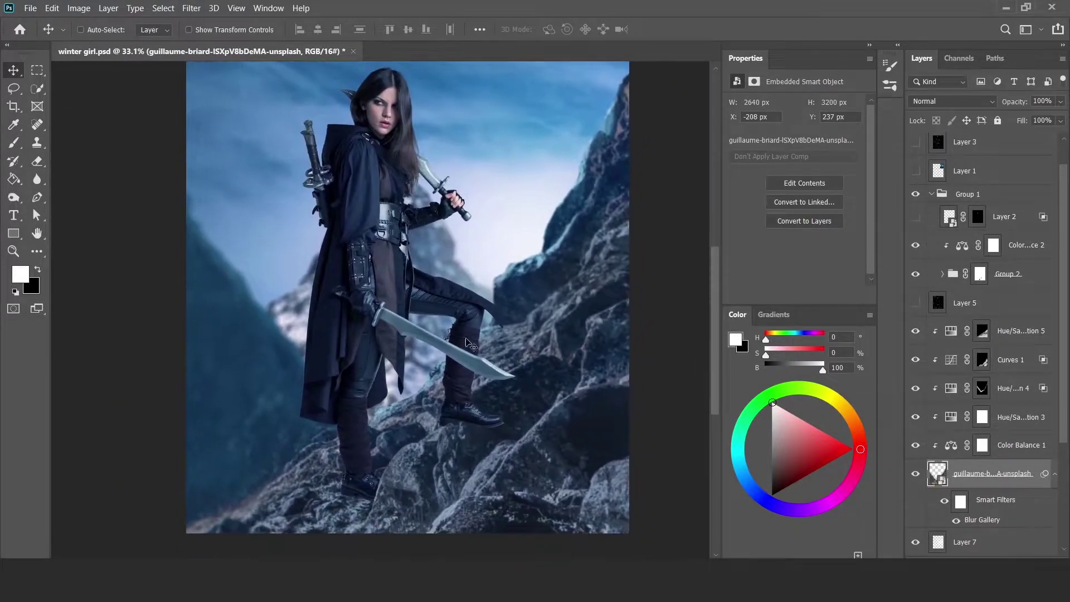
scroll(530, 217, "down", 1)
left_click(982, 330)
scroll(942, 309, "down", 1)
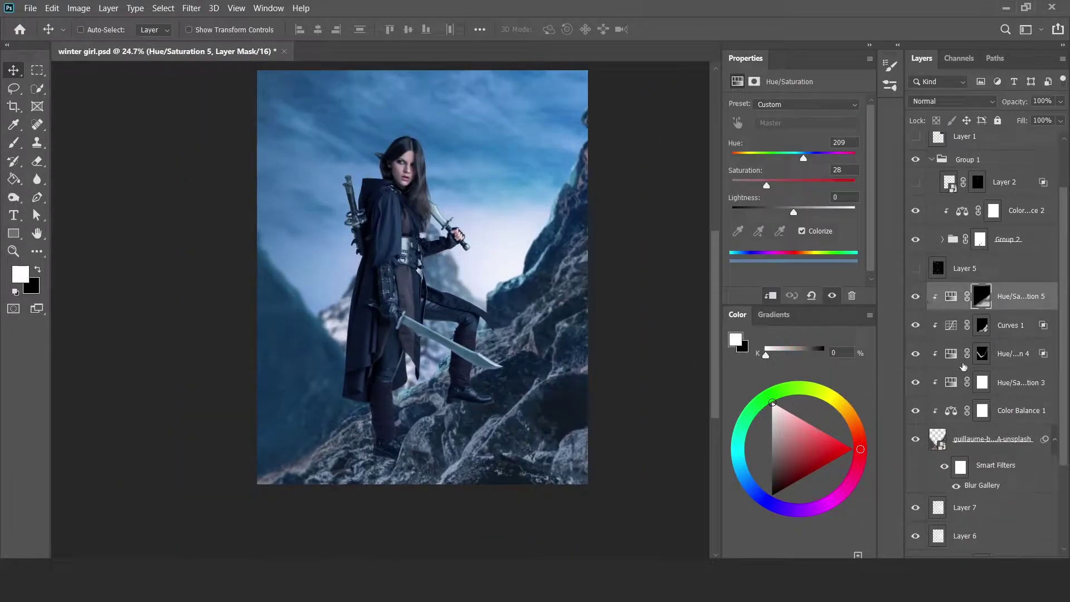
left_click_drag(1009, 372, 997, 507)
key("b")
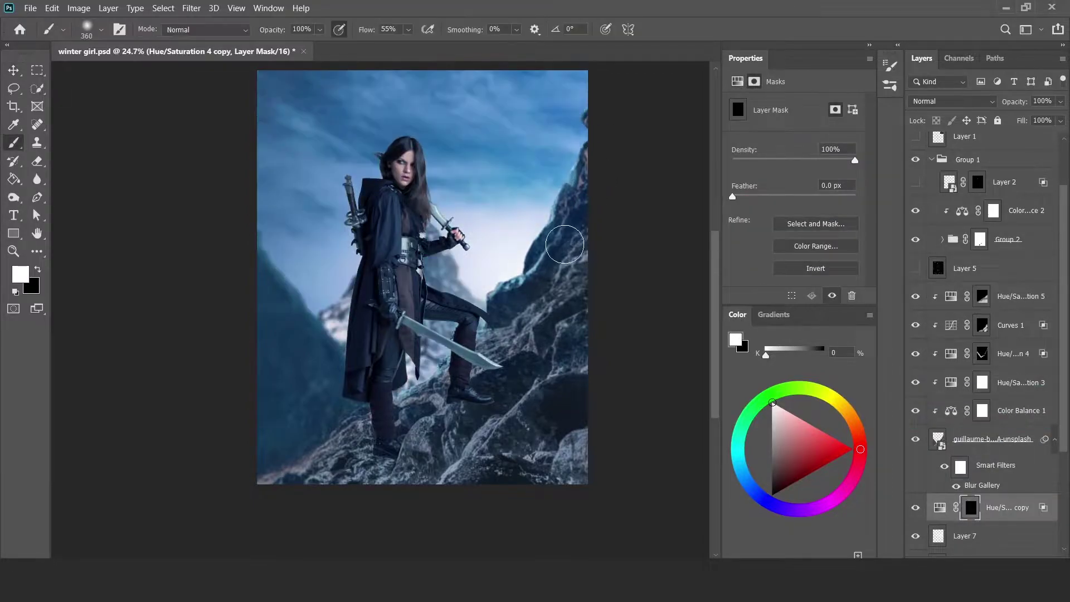
left_click(940, 507)
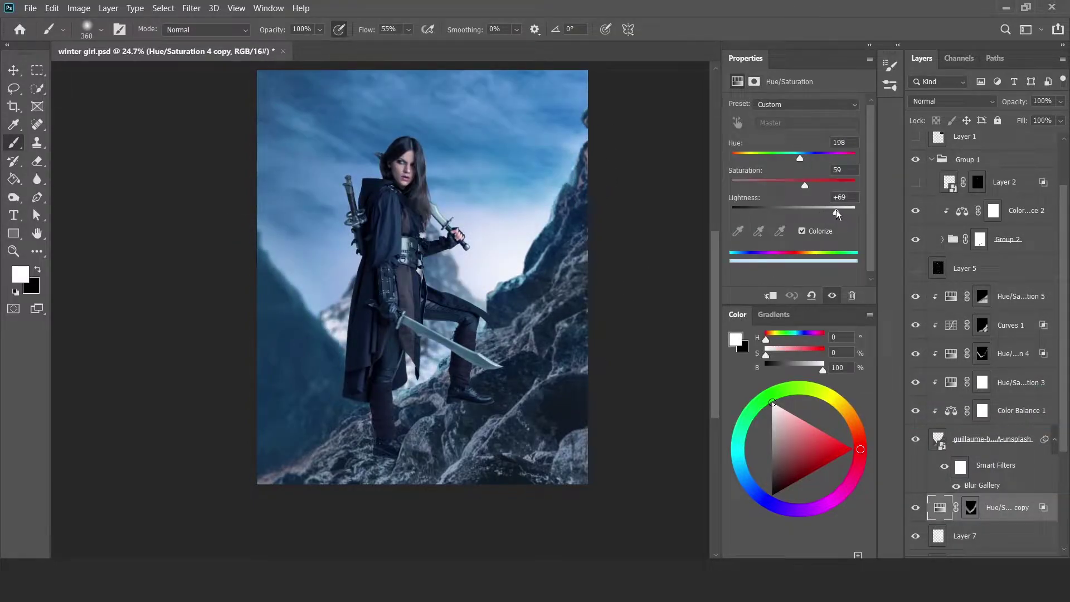
Duplicate the light-blue haze adjustment and feather its mask by 158 px
scroll(464, 357, "down", 1)
key("ctrl+j")
key("ctrl+bracketright")
key("ctrl+bracketright")
key("ctrl+bracketright")
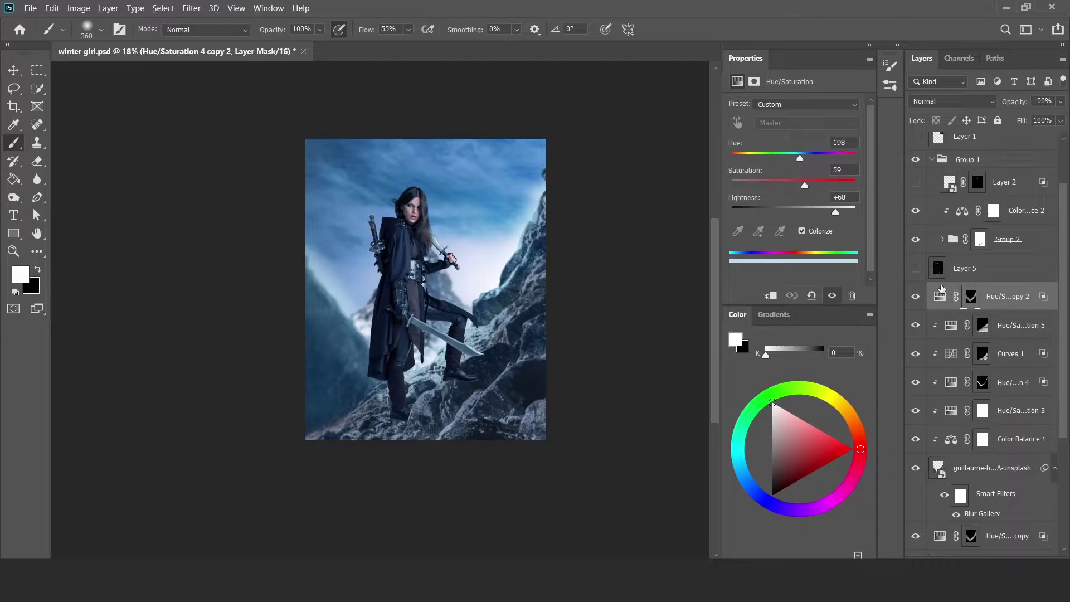
key("v")
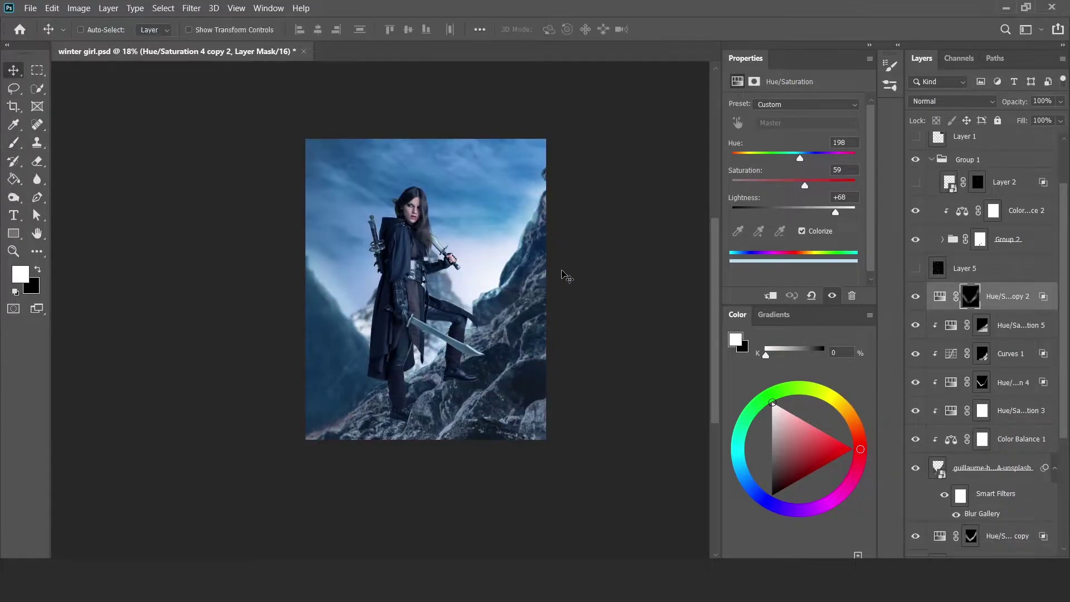
key("ctrl+z")
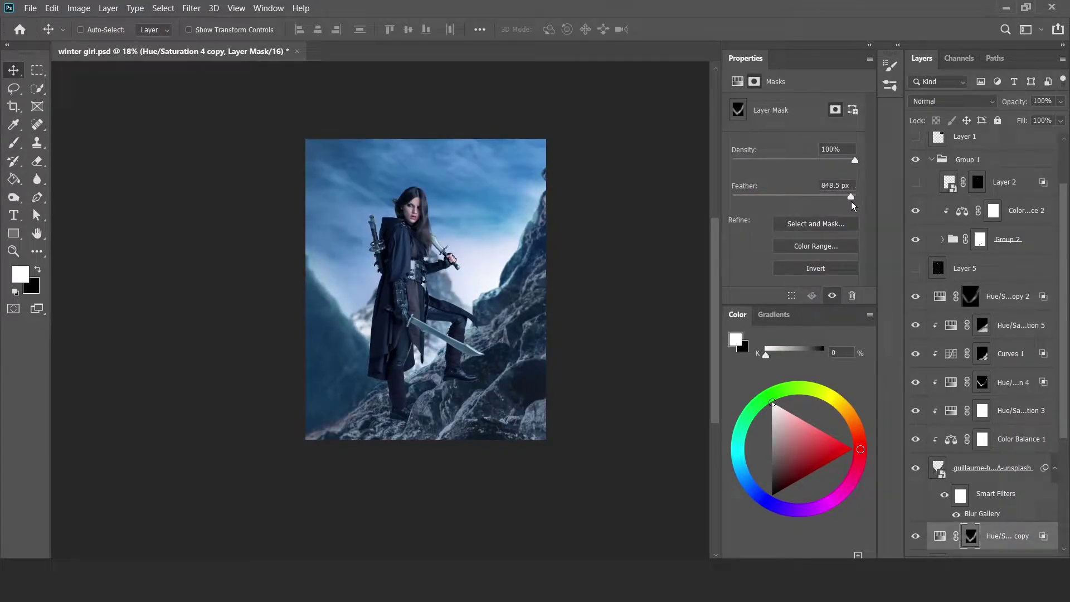
key("ctrl+z")
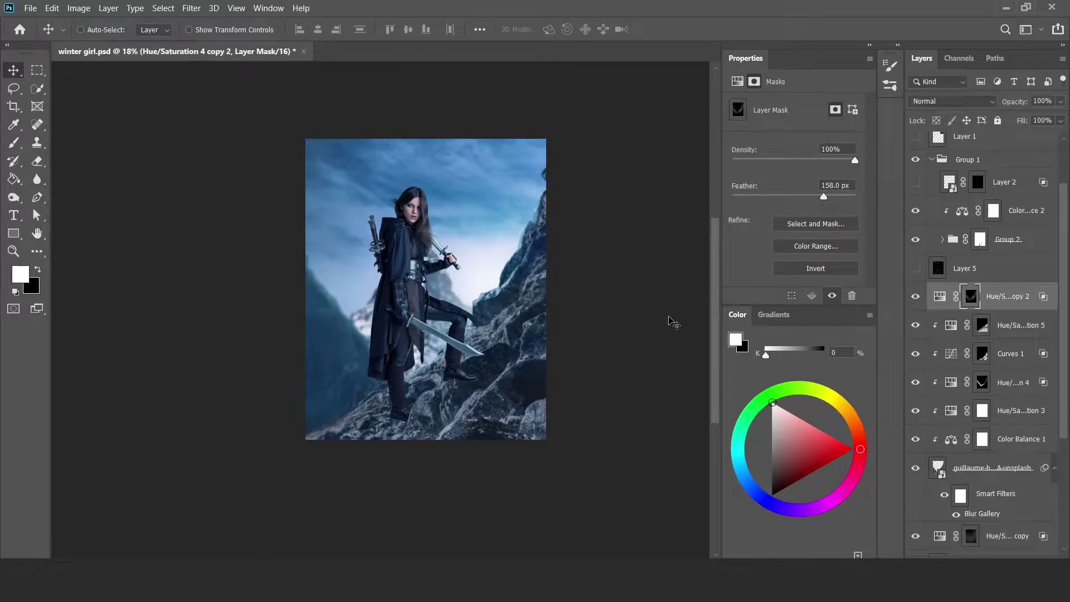
scroll(478, 334, "up", 2)
Fit the Layer 2 crack texture over her face and begin painting its mask
left_click(454, 274, "ctrl")
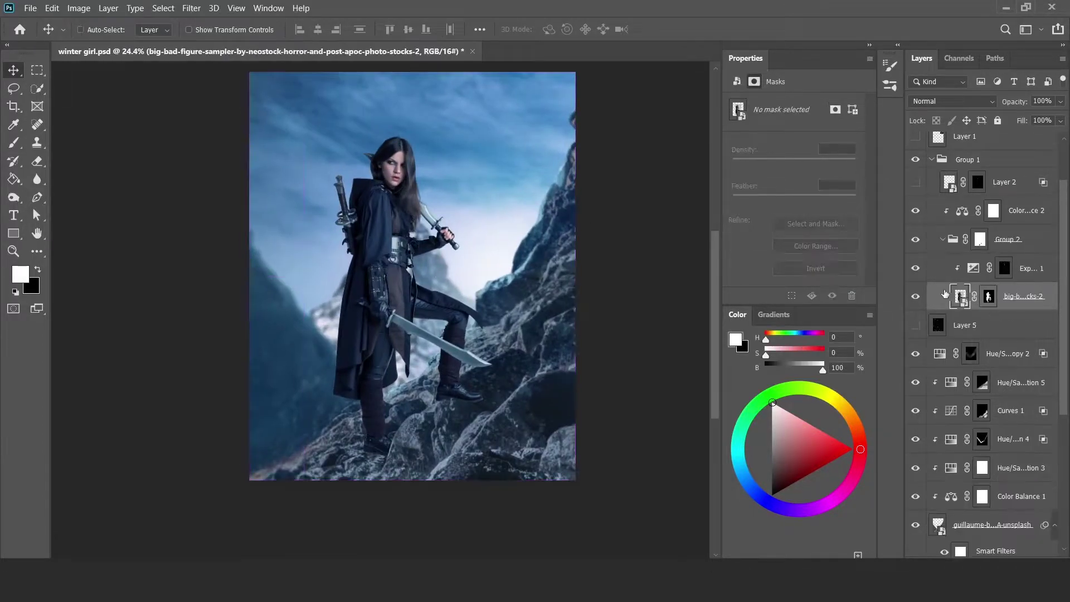
scroll(390, 145, "up", 10)
left_click(997, 182)
scroll(489, 172, "up", 6)
key("ctrl+t")
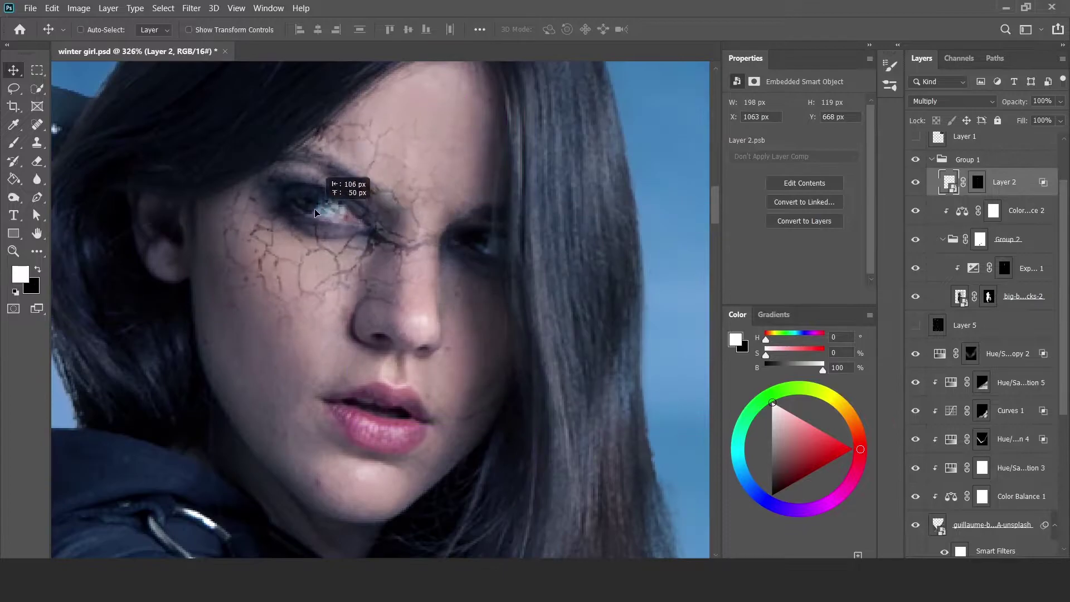
mouse_move(323, 192)
left_mouse_down()
mouse_move(386, 211)
mouse_move(384, 223)
left_mouse_up()
key("Return")
left_click(978, 183)
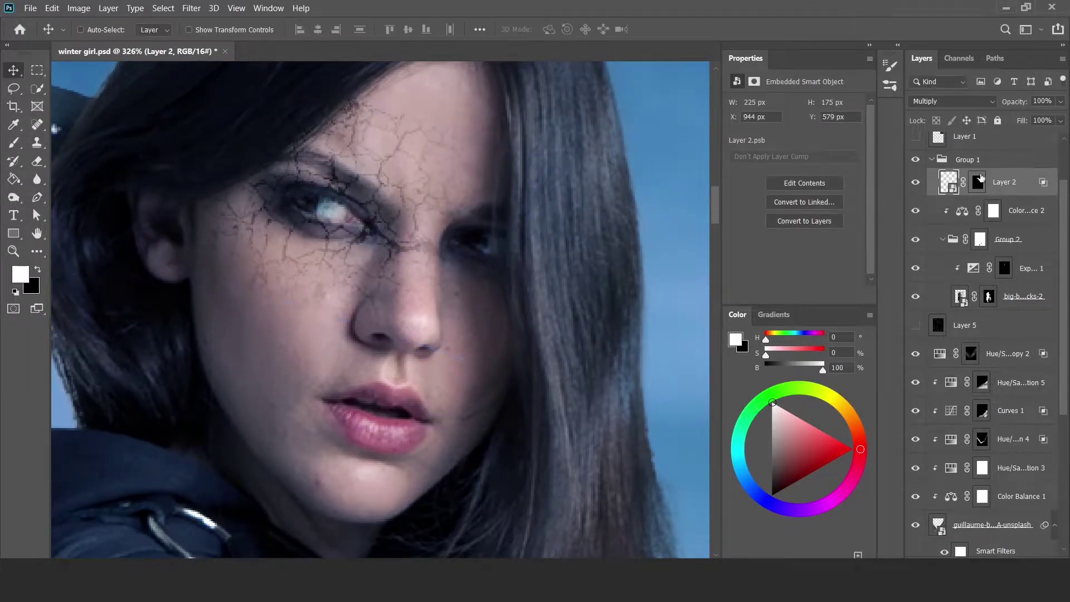
key("b")
key("x")
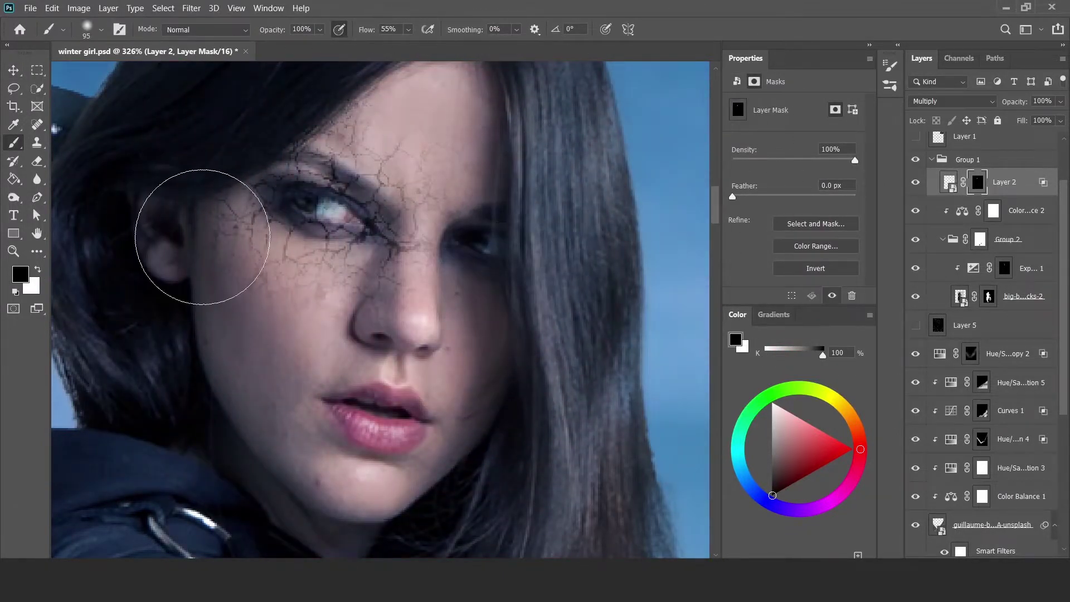
scroll(305, 355, "down", 5)
scroll(492, 252, "up", 4)
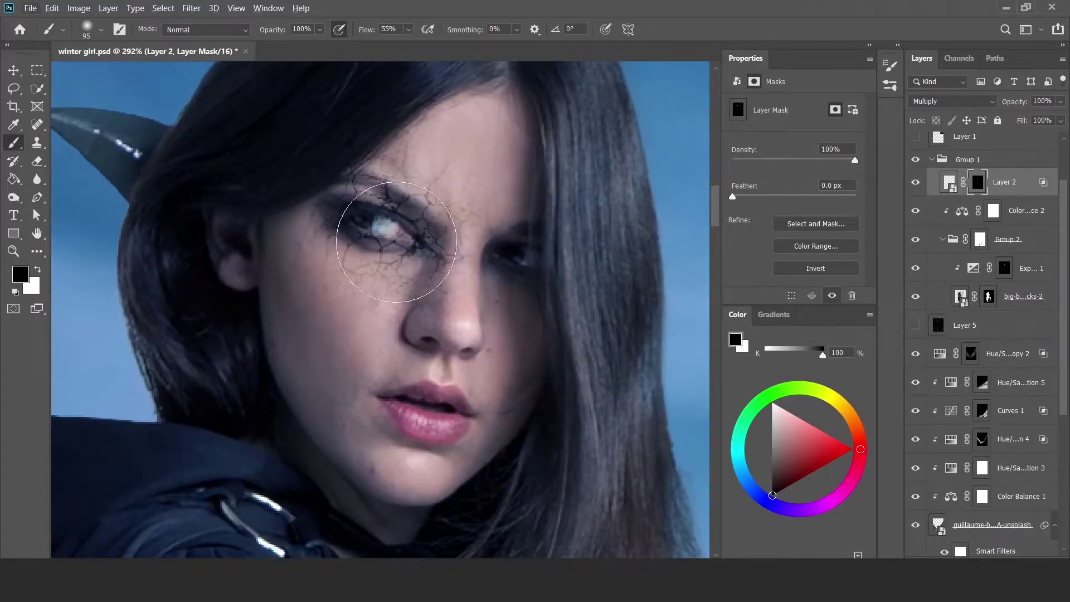
Duplicate the crack layer, mask it to her right eye and cheek, and apply Blend If
key("ctrl+j")
key("ctrl+t")
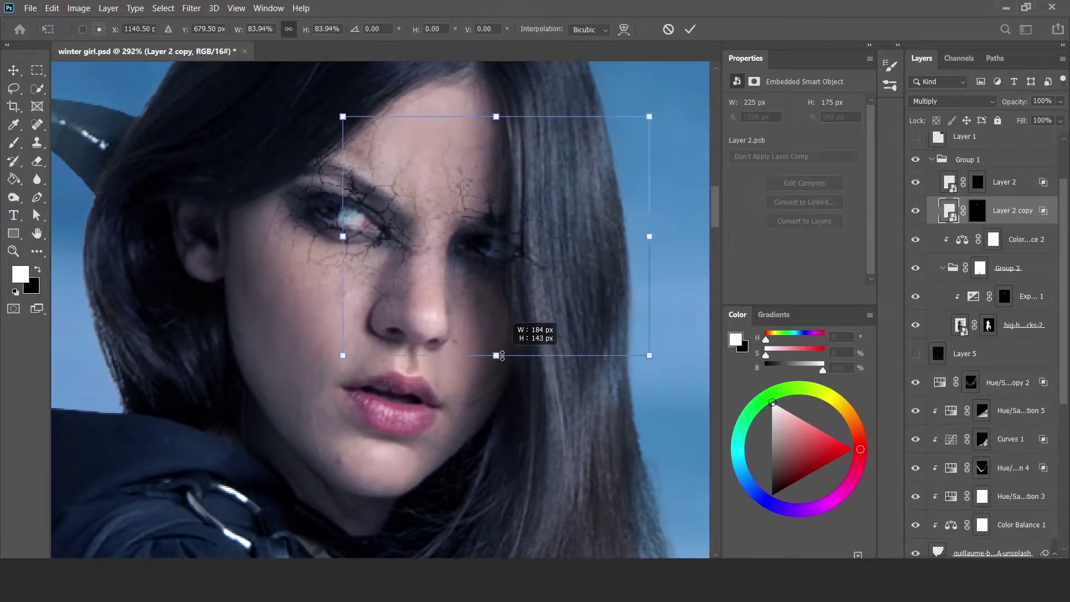
key("Return")
left_click(977, 210)
key("b")
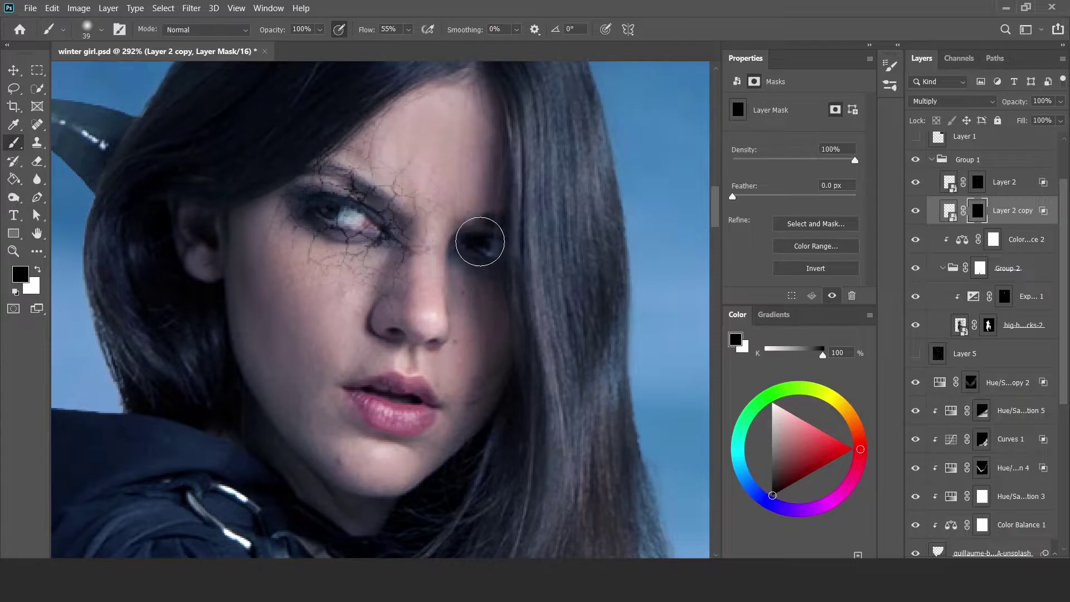
left_click_drag(475, 232, 481, 312)
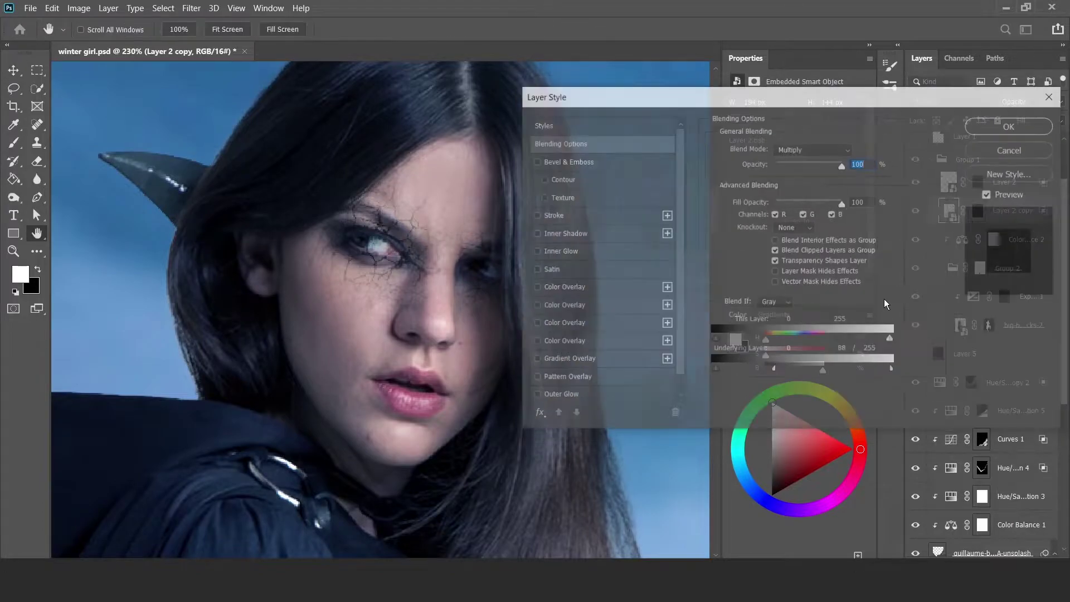
left_click(1012, 125)
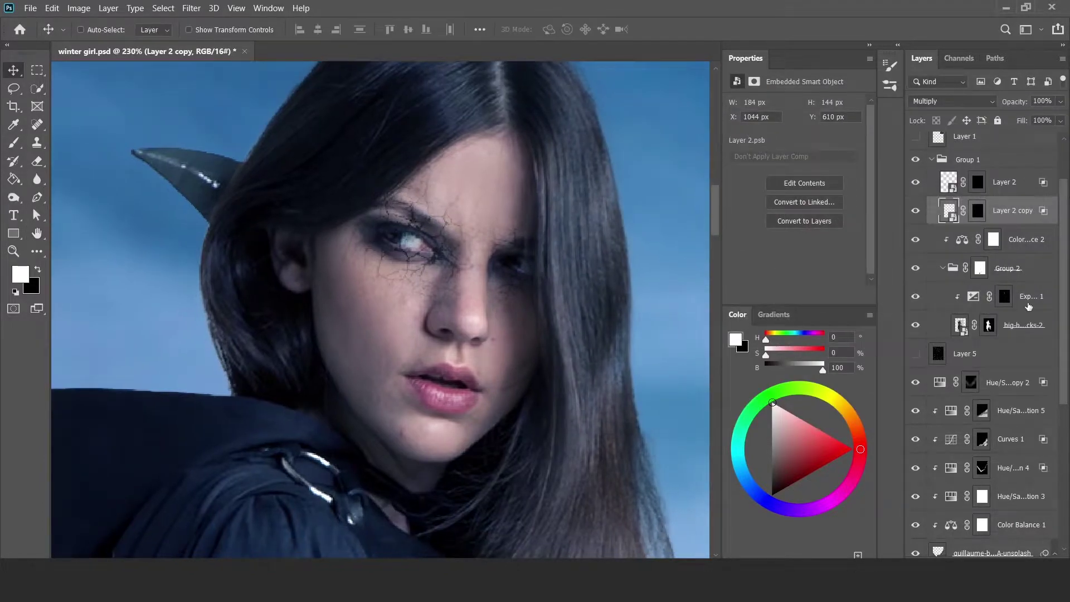
Hide the pixel grid and paint the irises dark on Layer 8 with a small brush
left_click(1003, 298)
key("b")
scroll(382, 179, "up", 5)
left_click(235, 8)
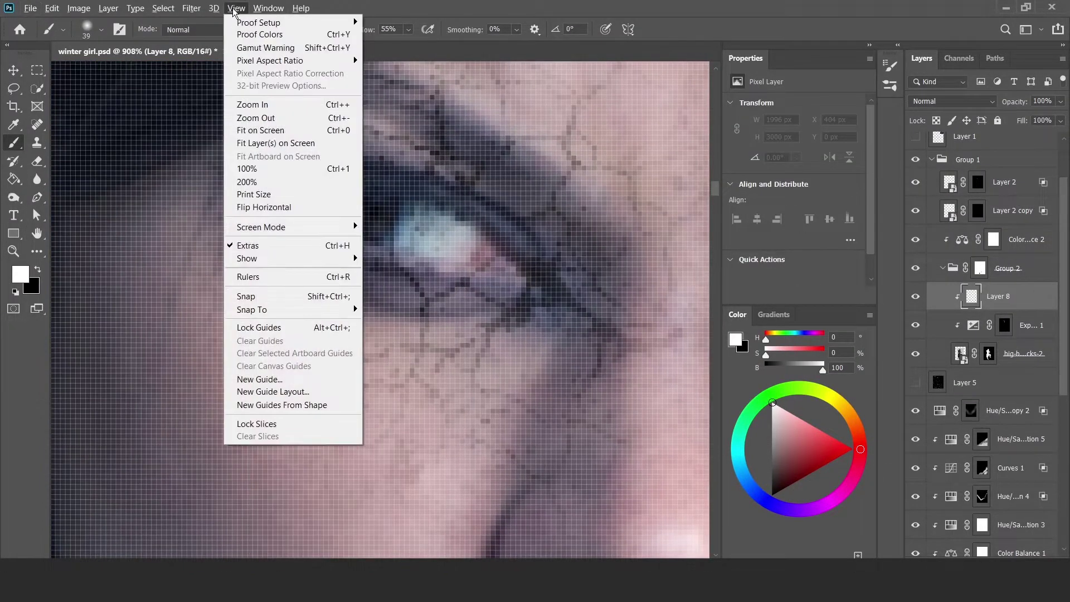
mouse_move(247, 259)
left_click(390, 411)
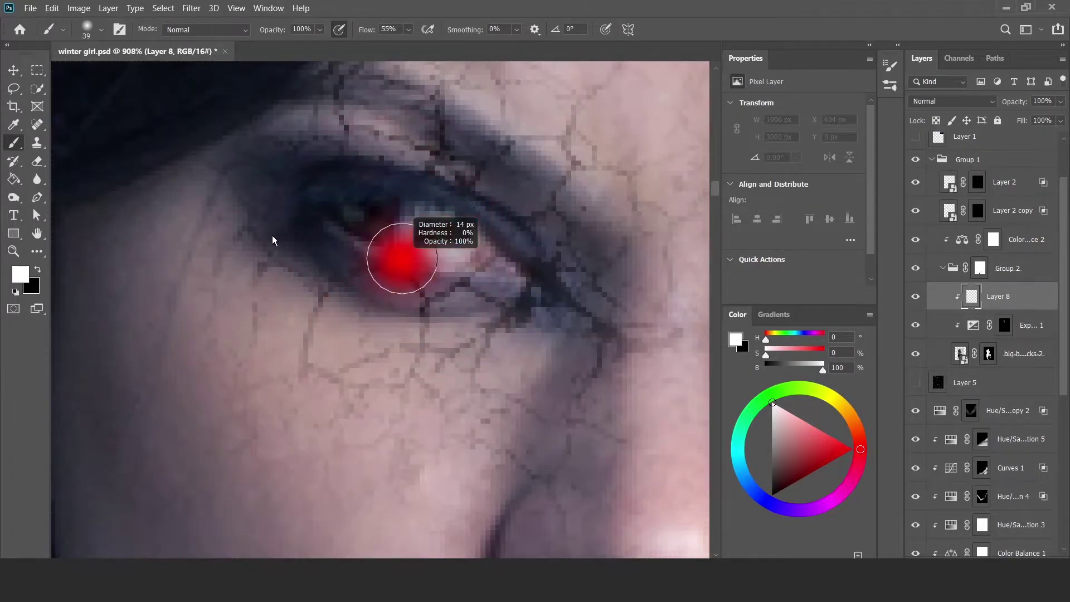
key("x")
left_click(413, 221)
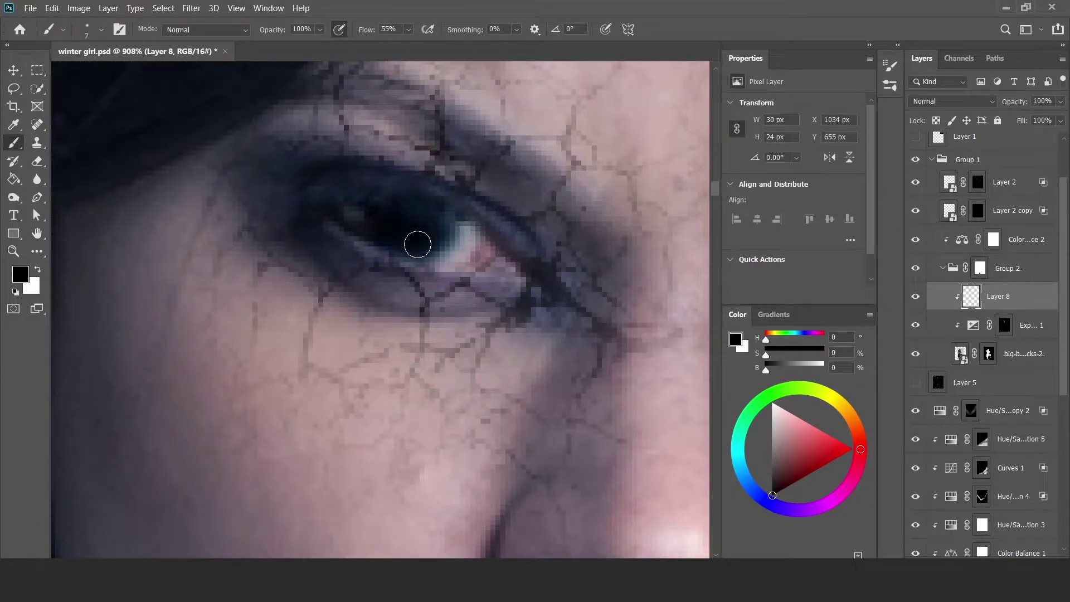
right_click(457, 255)
key("Return")
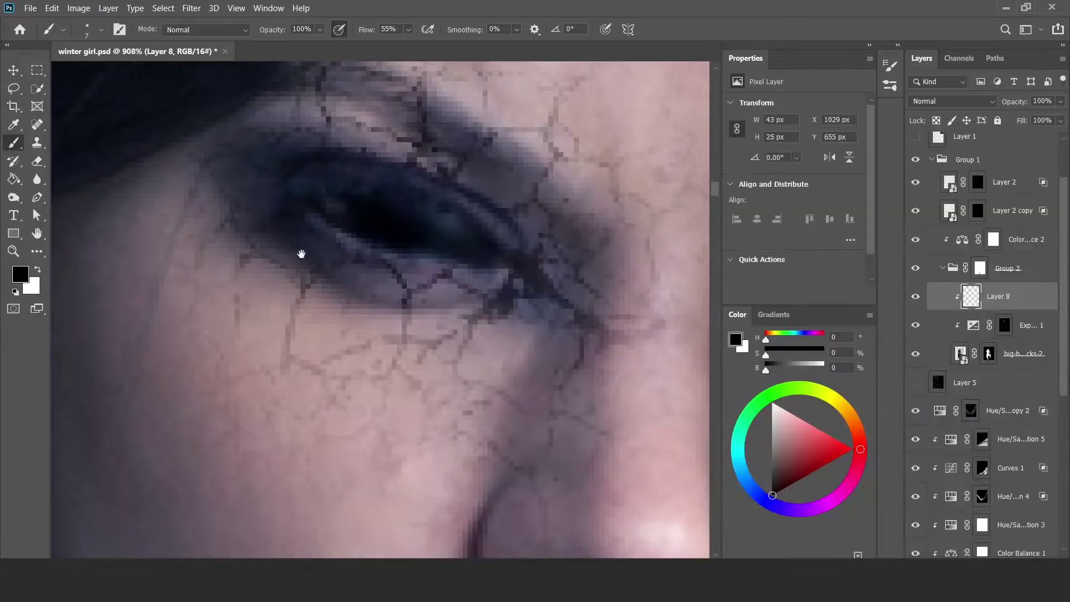
Add a mask to Layer 8 and refine the dark eye painting while checking the whole face
key("ctrl+0")
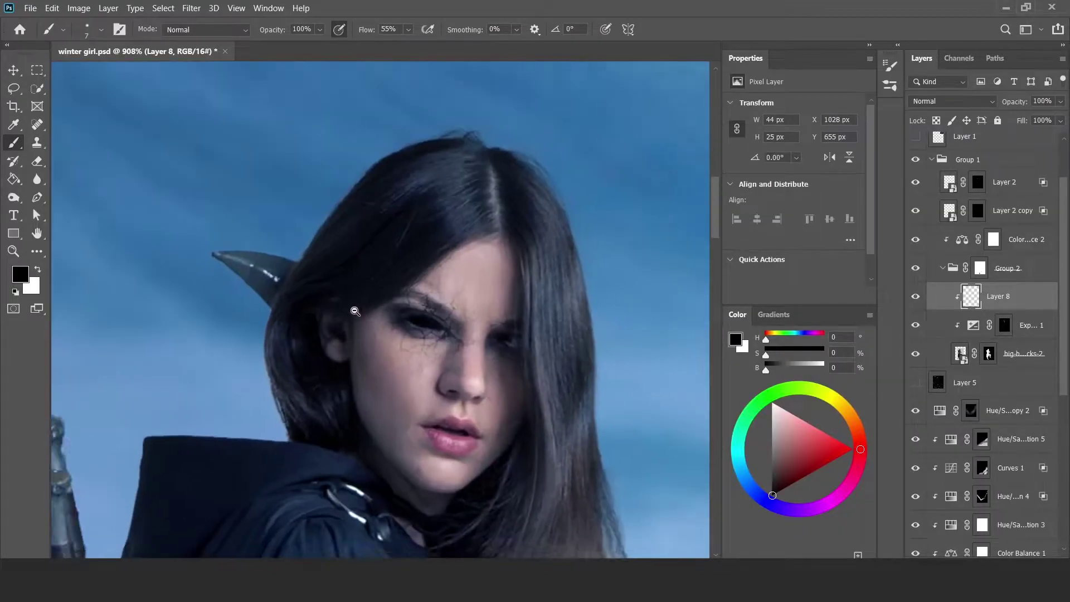
scroll(436, 207, "up", 5)
key("ctrl+shift+m")
scroll(374, 300, "up", 2)
key("ctrl+0")
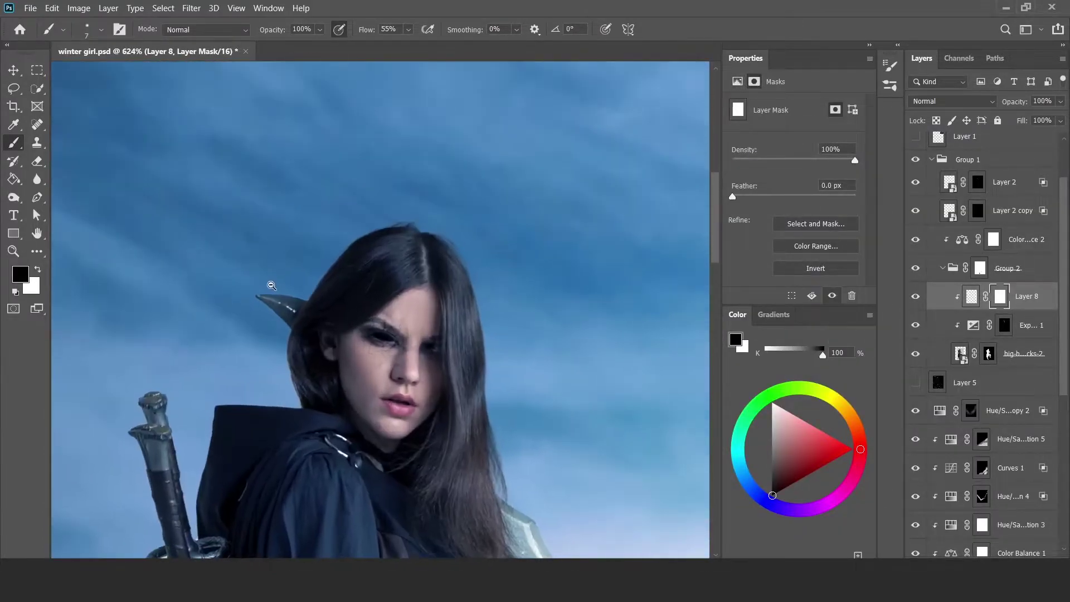
scroll(383, 304, "up", 3)
key("ctrl+0")
scroll(406, 263, "up", 4)
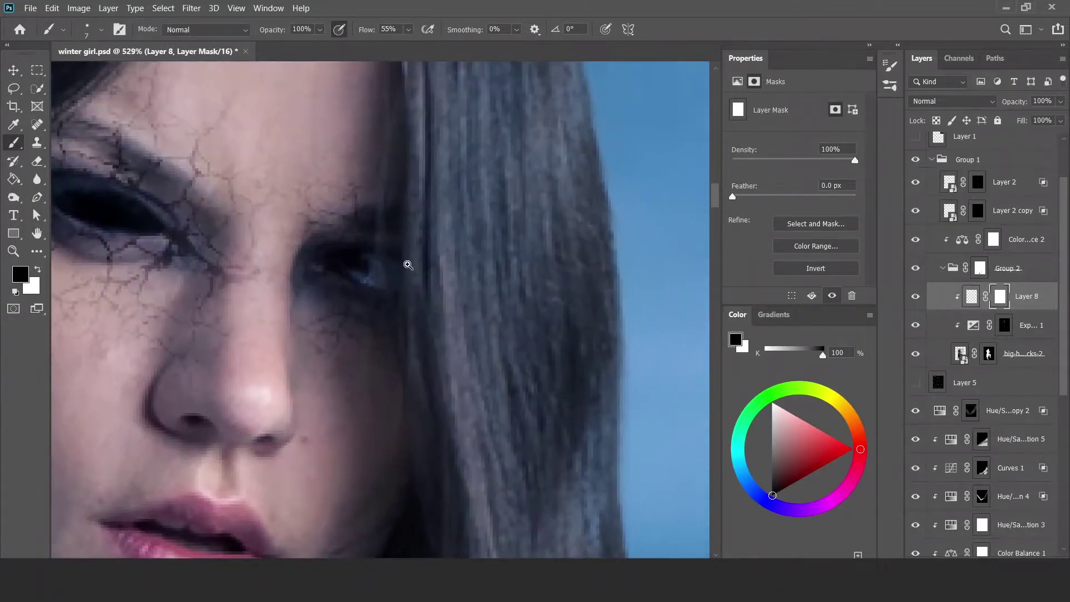
scroll(358, 268, "up", 1)
key("ctrl+2")
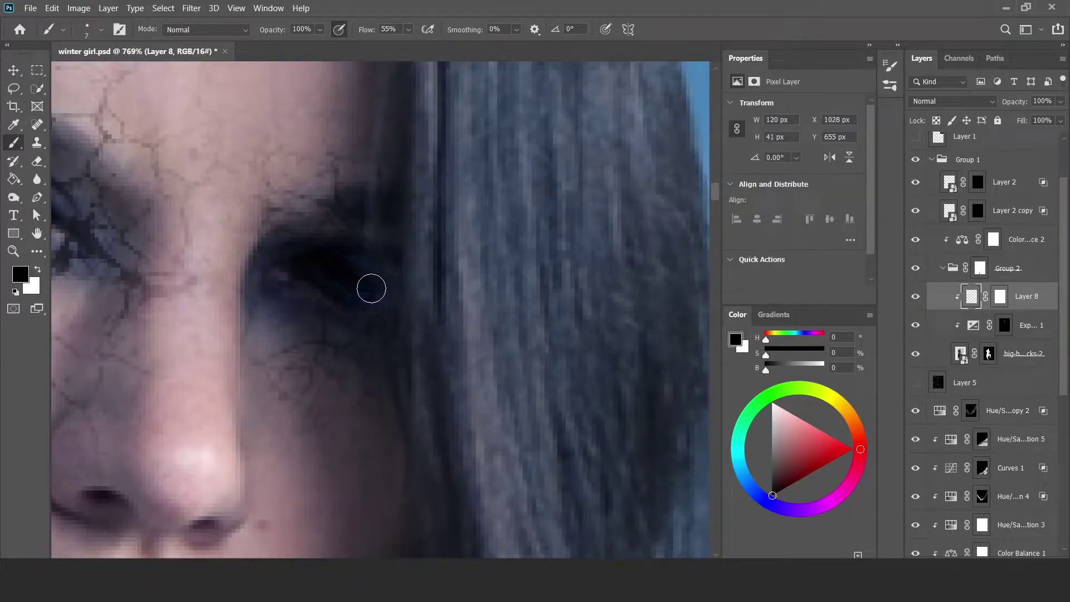
key("ctrl+0")
scroll(356, 351, "up", 4)
scroll(357, 354, "up", 1)
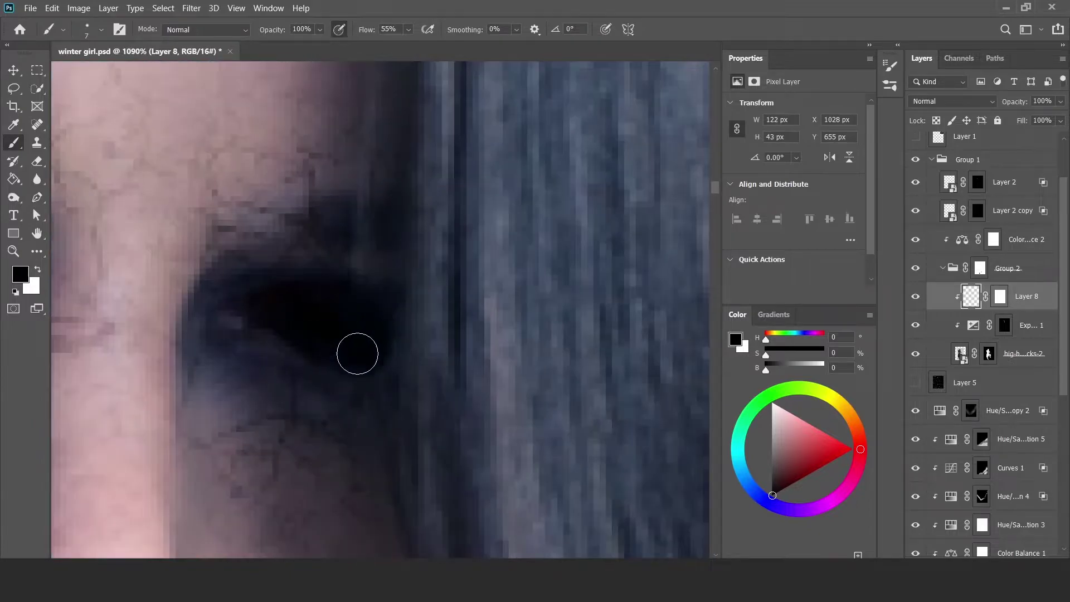
key("ctrl+0")
scroll(379, 273, "up", 2)
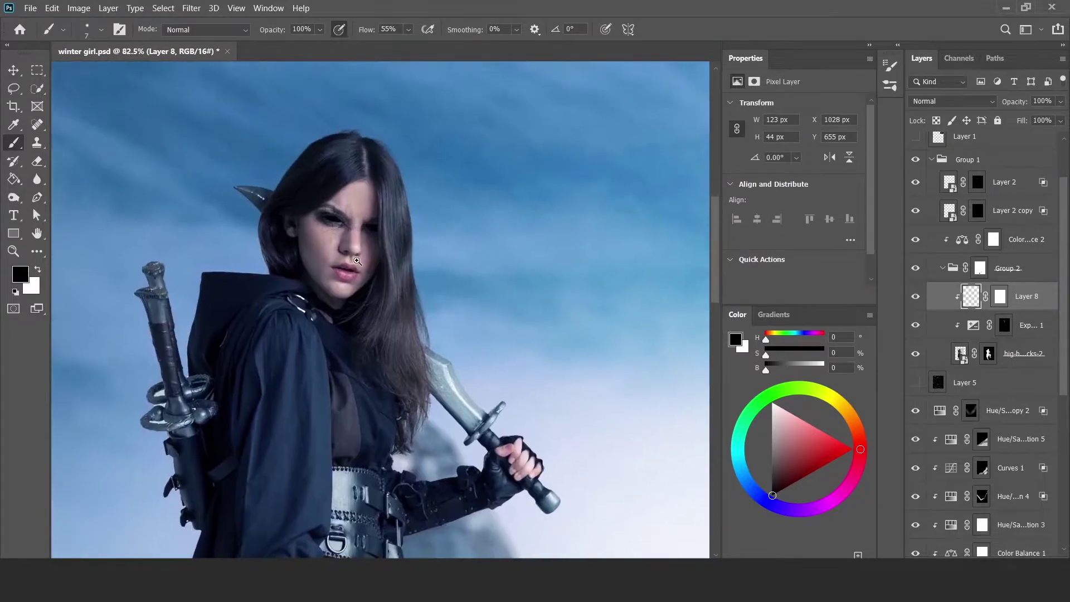
scroll(379, 274, "up", 1)
key("ctrl+0")
On a new layer, lasso a stripe along the lower blade and fill it with teal
key("v")
scroll(375, 149, "up", 1)
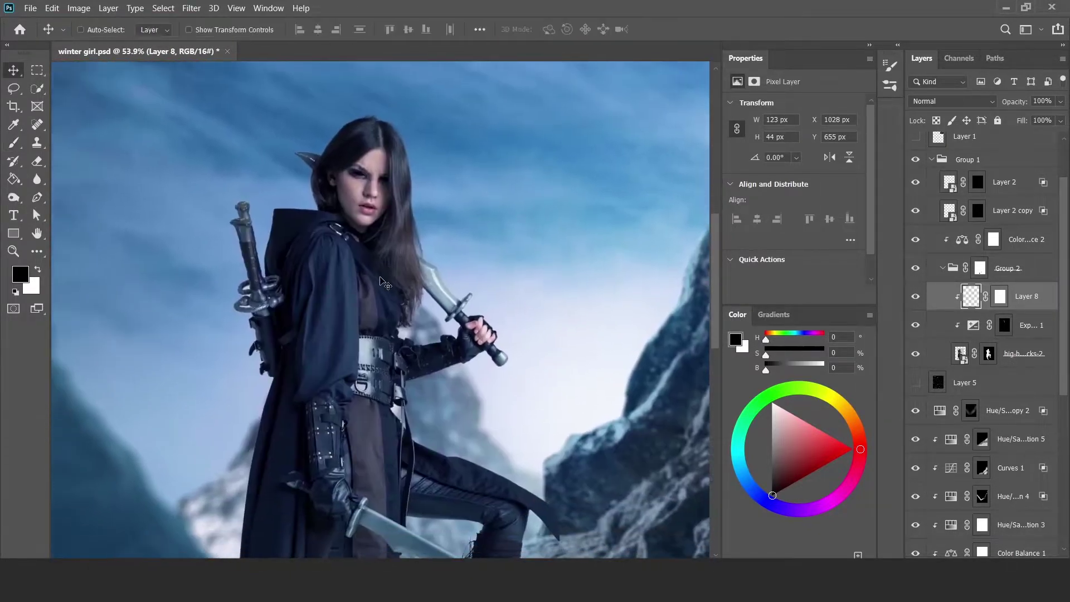
scroll(376, 149, "up", 1)
scroll(375, 149, "up", 1)
key("ctrl+0")
scroll(454, 436, "up", 2)
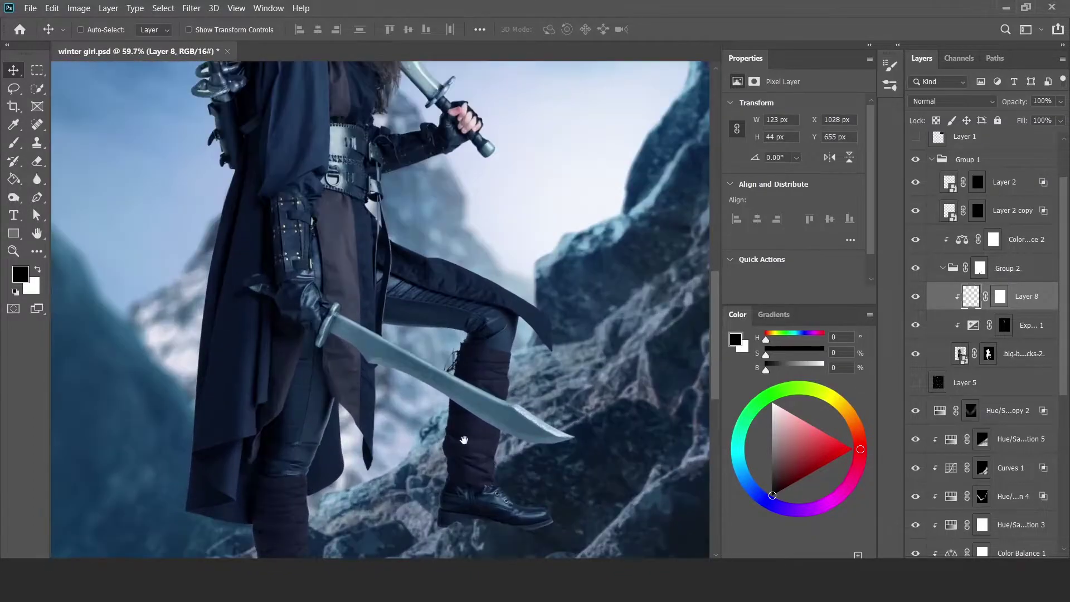
scroll(454, 437, "up", 1)
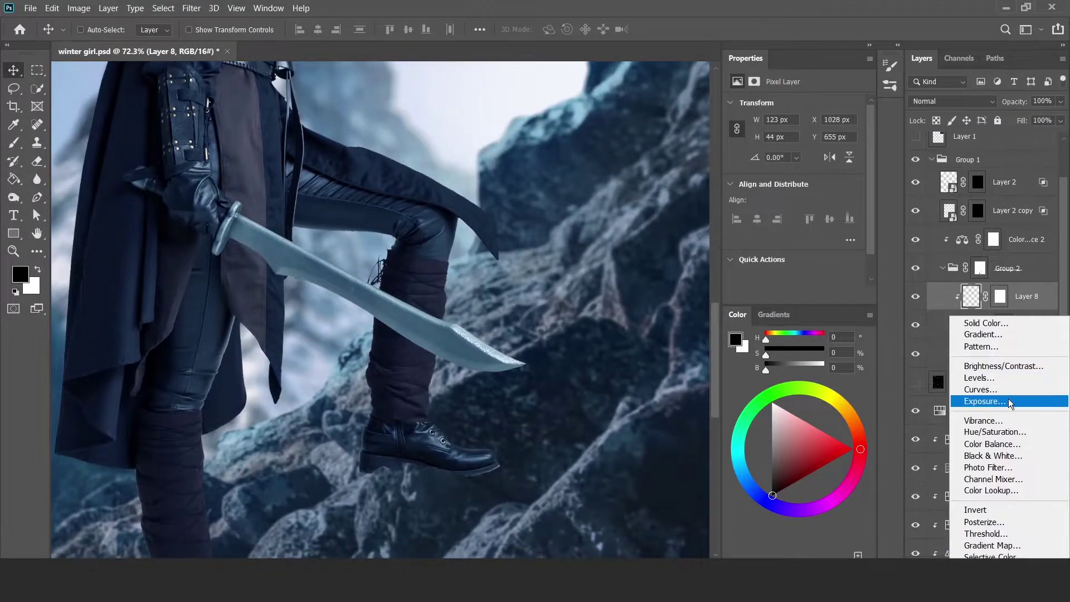
key("ctrl+shift+alt+n")
key("b")
scroll(399, 321, "up", 2)
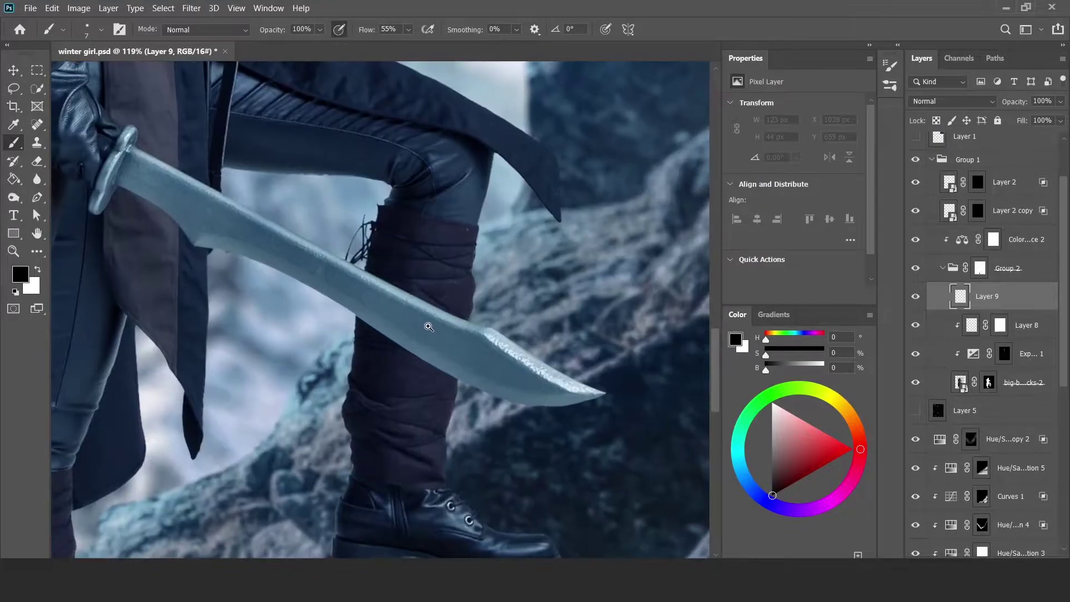
key("l")
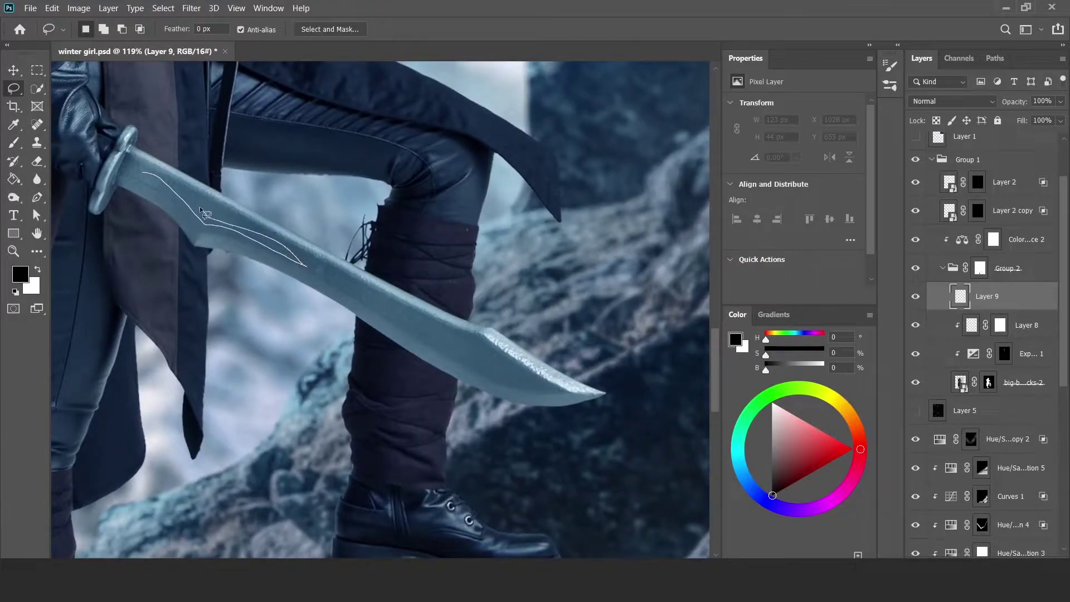
key("alt+BackSpace")
key("ctrl+d")
key("v")
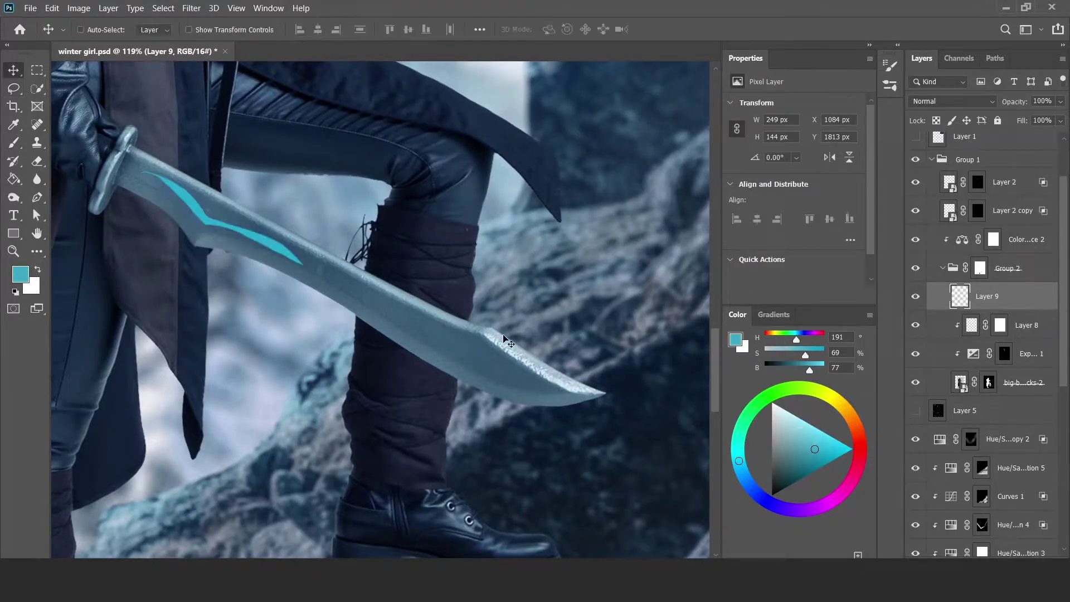
Give the teal stripe a Bevel & Emboss with white highlight and black shadow
double_click(1024, 303)
left_click(566, 160)
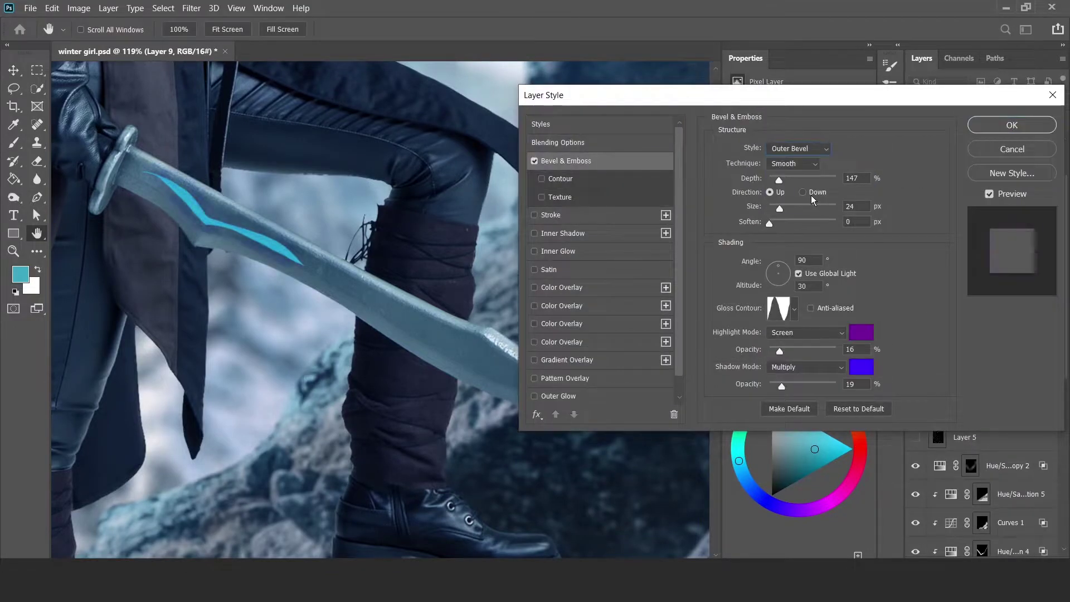
left_click(861, 335)
left_click(940, 146)
left_click(861, 334)
left_click(638, 122)
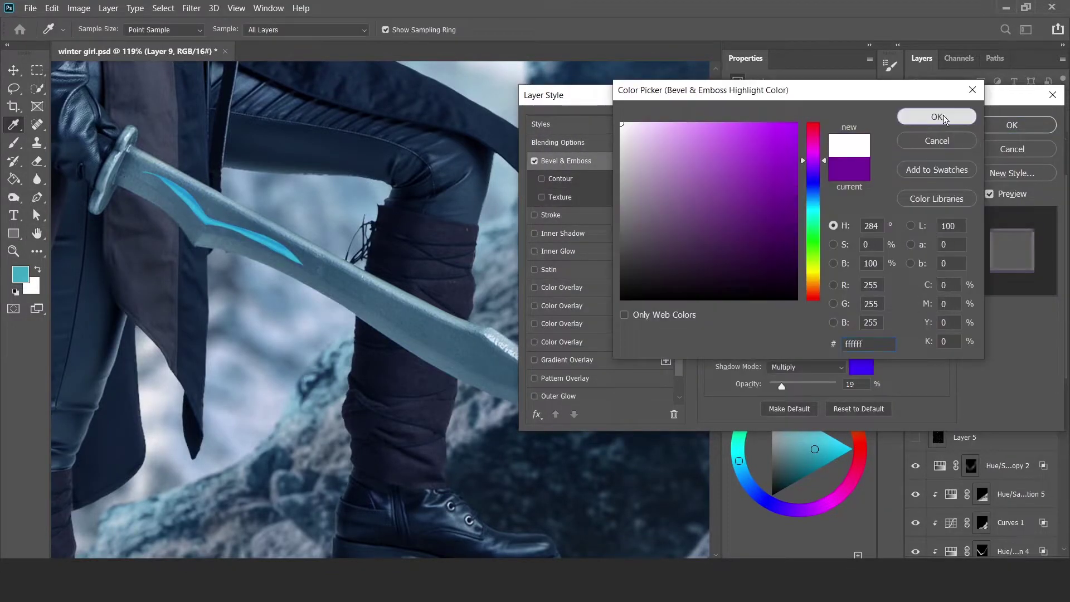
left_click(936, 117)
left_click(861, 367)
left_click(621, 298)
left_click(921, 120)
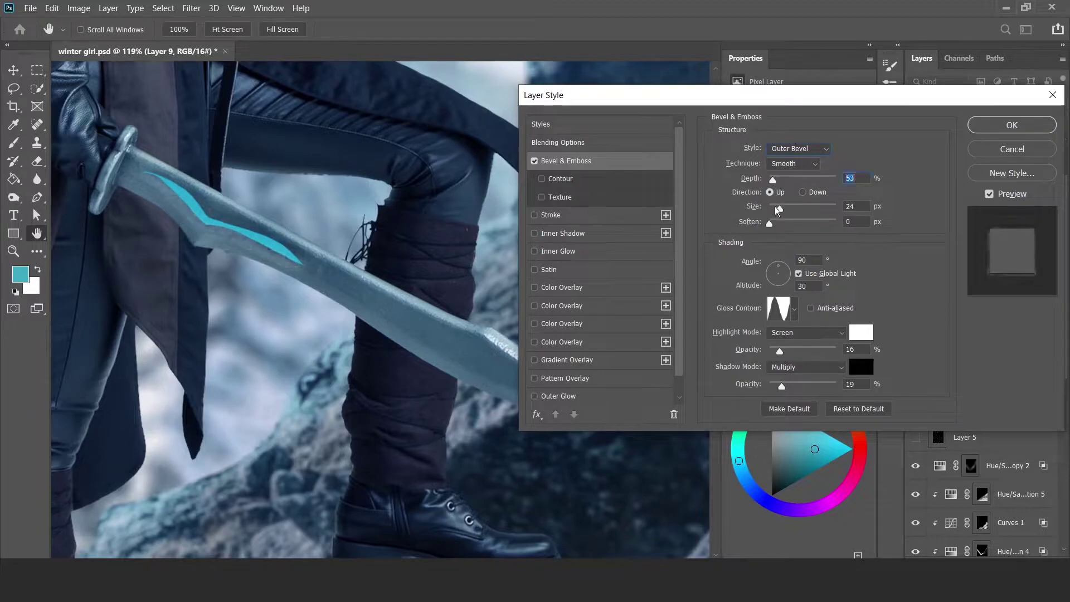
left_click(1036, 125)
scroll(474, 315, "up", 3)
Fill a second blade stripe with cyan and copy the bevel effect onto it
key("l")
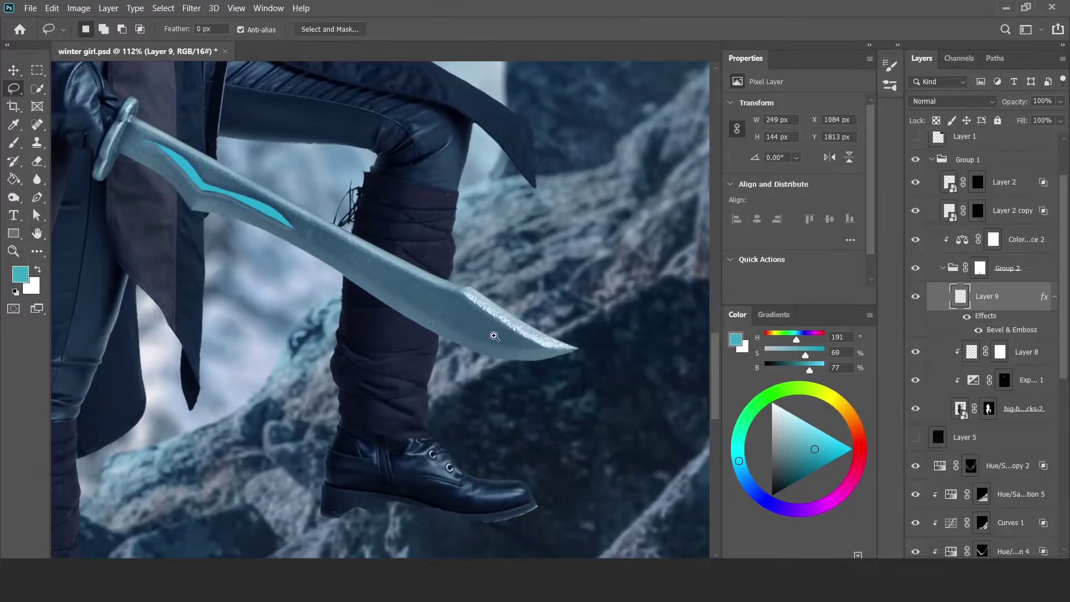
scroll(301, 230, "up", 3)
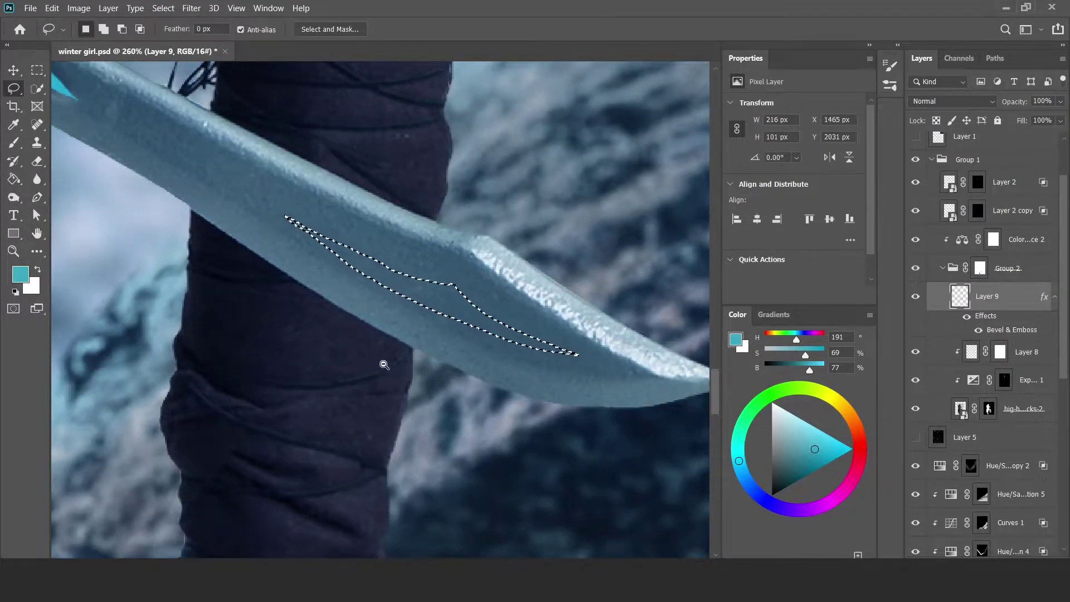
key("alt+BackSpace")
scroll(384, 365, "down", 5)
key("v")
left_click_drag(424, 357, 525, 299)
left_click_drag(986, 316, 1004, 350)
Gaussian-blur the sword glow and a duplicate copy, widening the radius for a broader glow
left_click(191, 8)
left_click(390, 206)
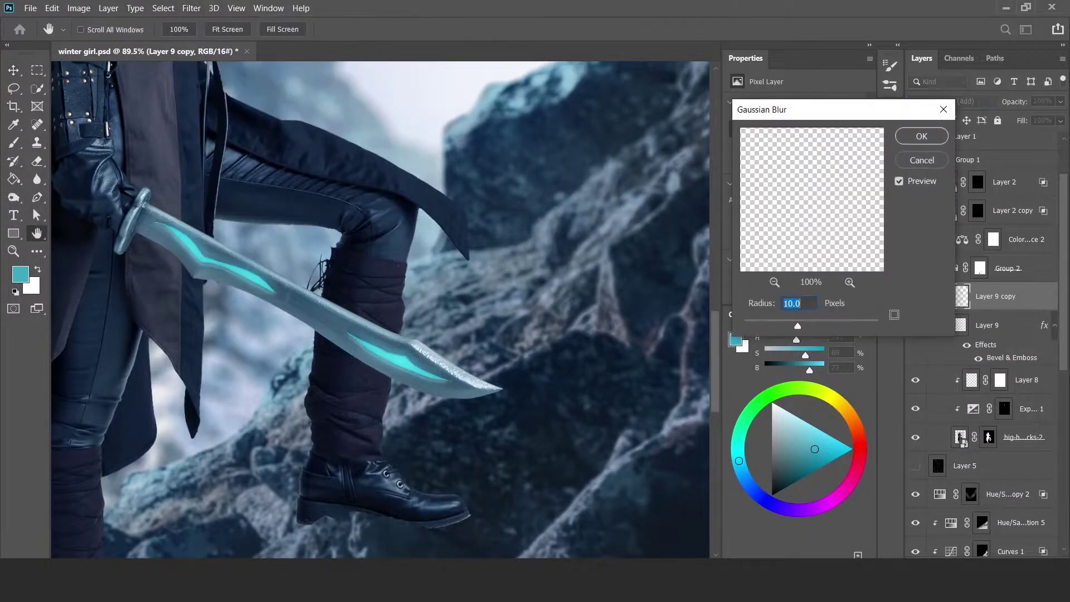
key("Return")
key("ctrl+j")
left_click(191, 8)
left_click(390, 205)
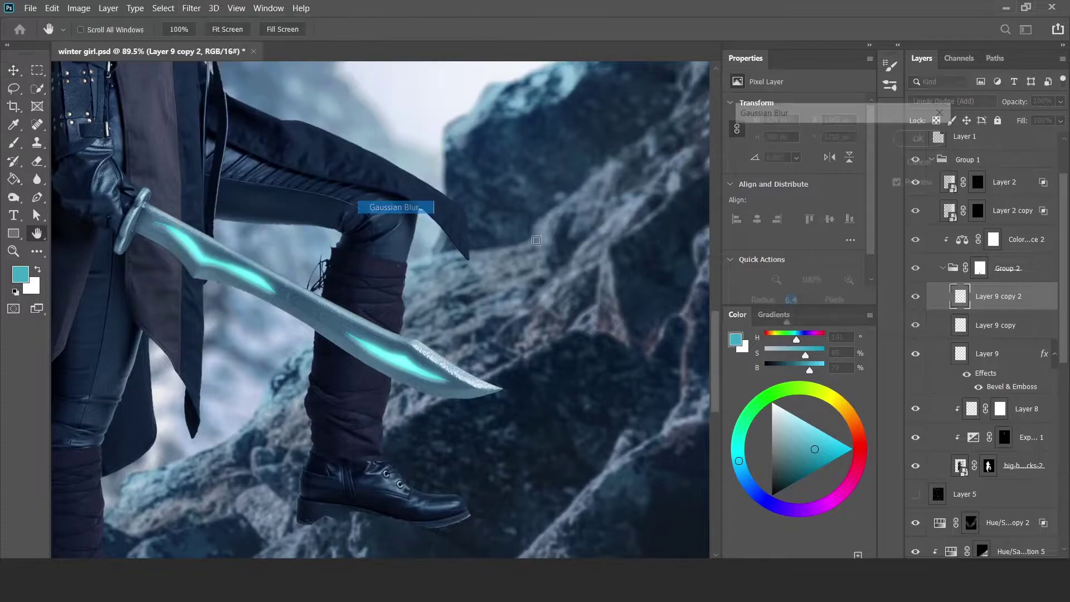
left_click_drag(784, 325, 807, 328)
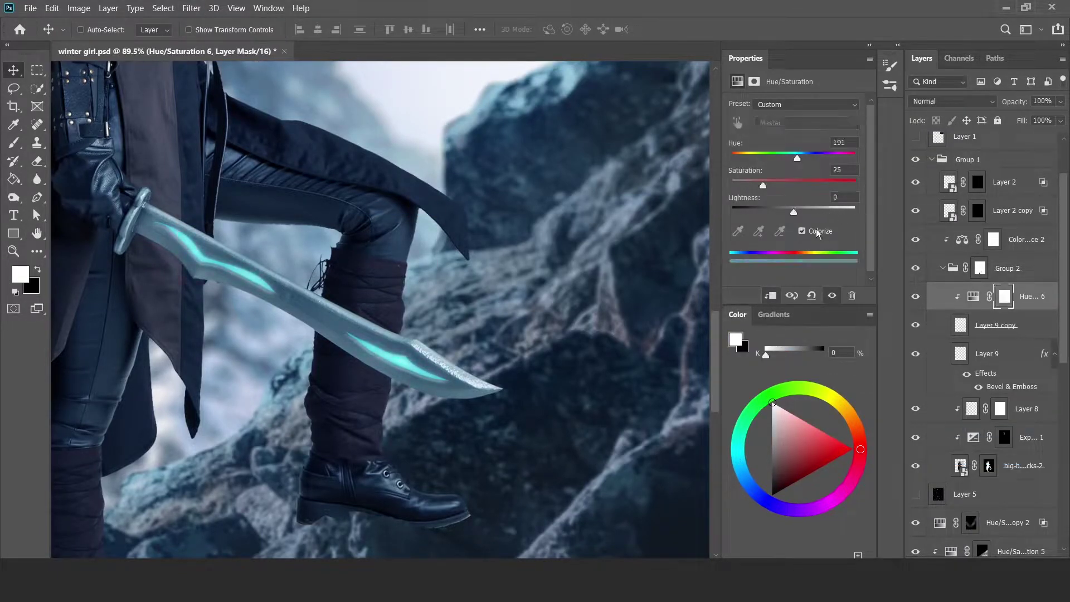
Make a colorized cyan Hue/Saturation tint with Screen blending
left_click(1004, 308, "alt")
left_click_drag(854, 212, 805, 212)
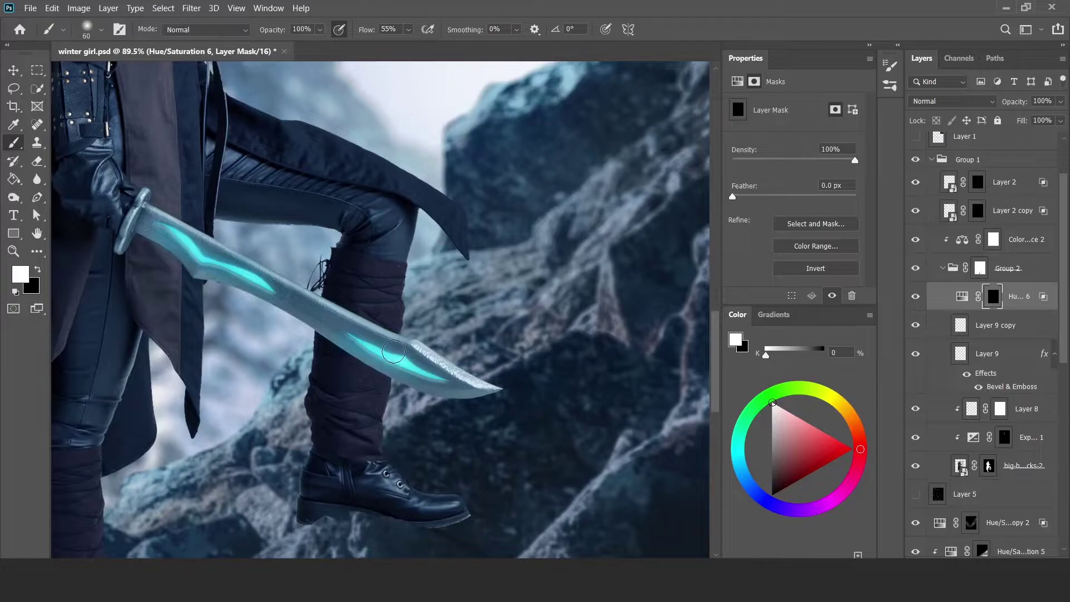
key("v")
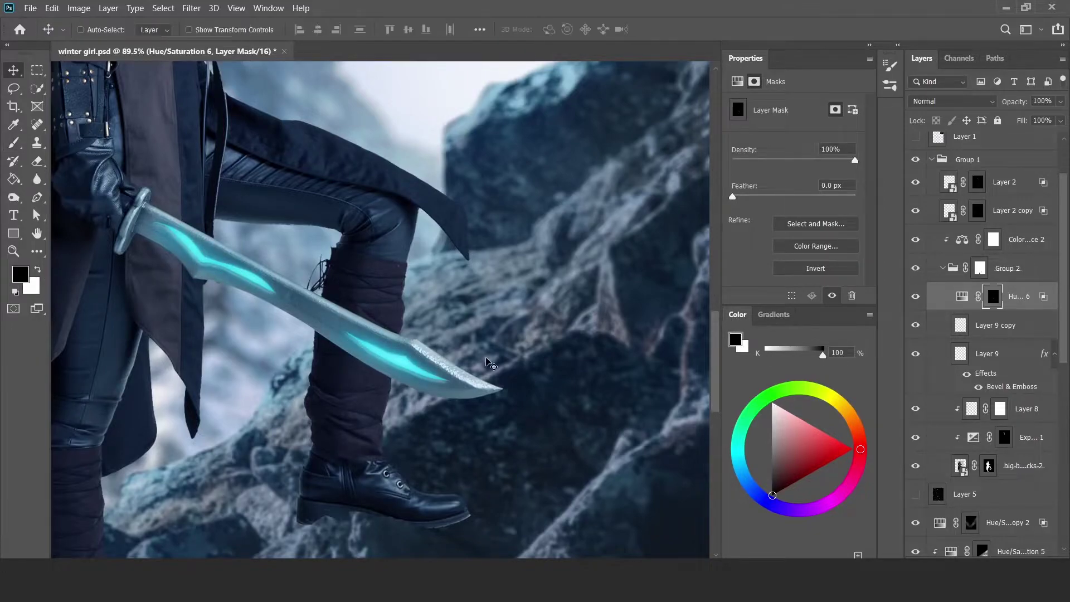
left_click(952, 101)
left_click(947, 213)
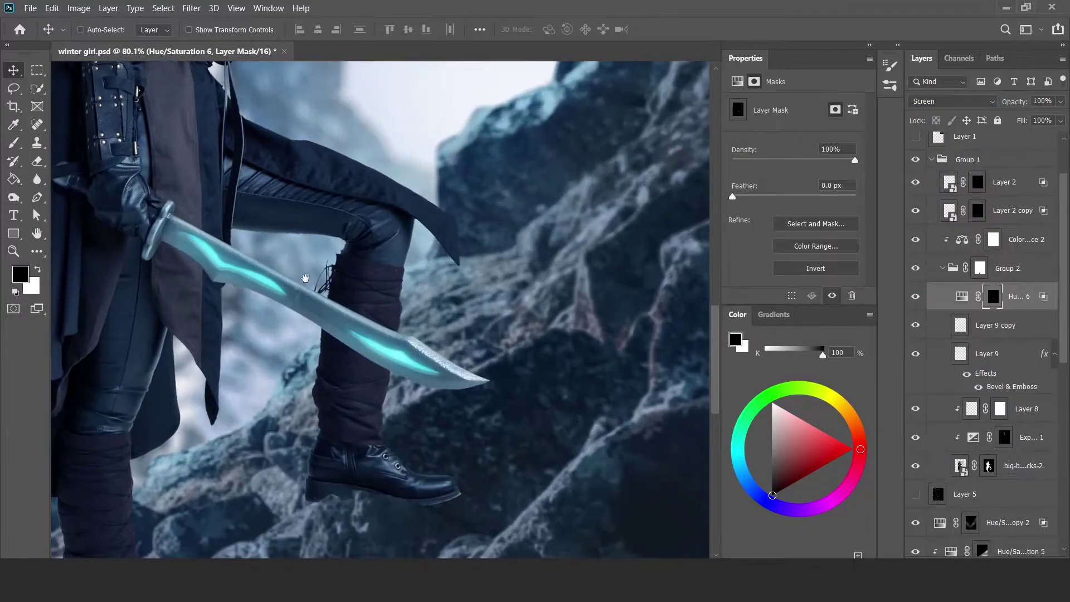
scroll(364, 284, "down", 5)
scroll(364, 283, "up", 10)
Make a freehand blade selection on the Layer 9 glow layer
left_click(989, 353)
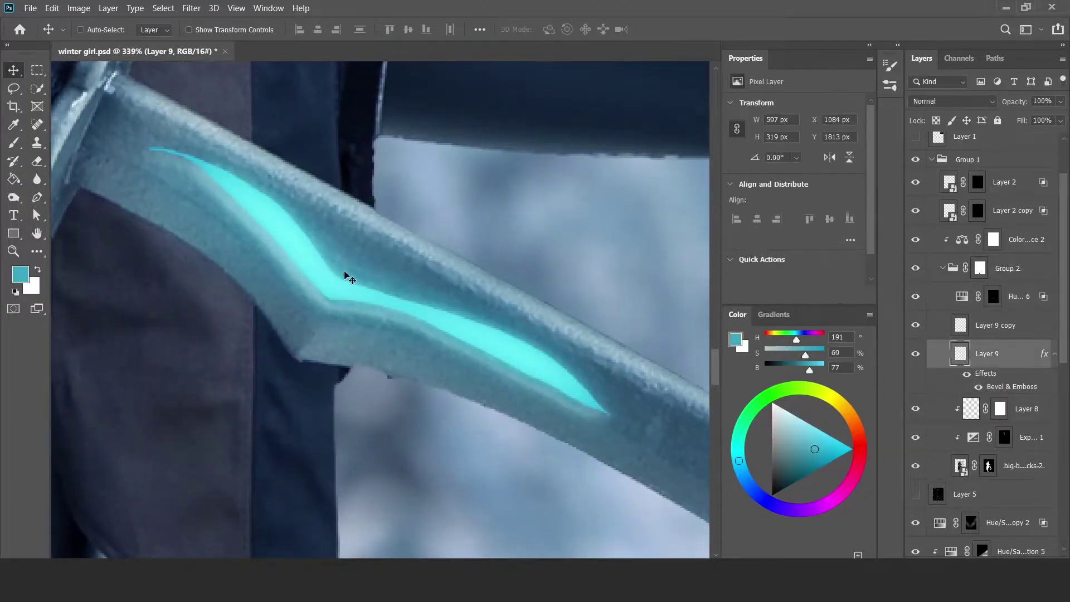
key("l")
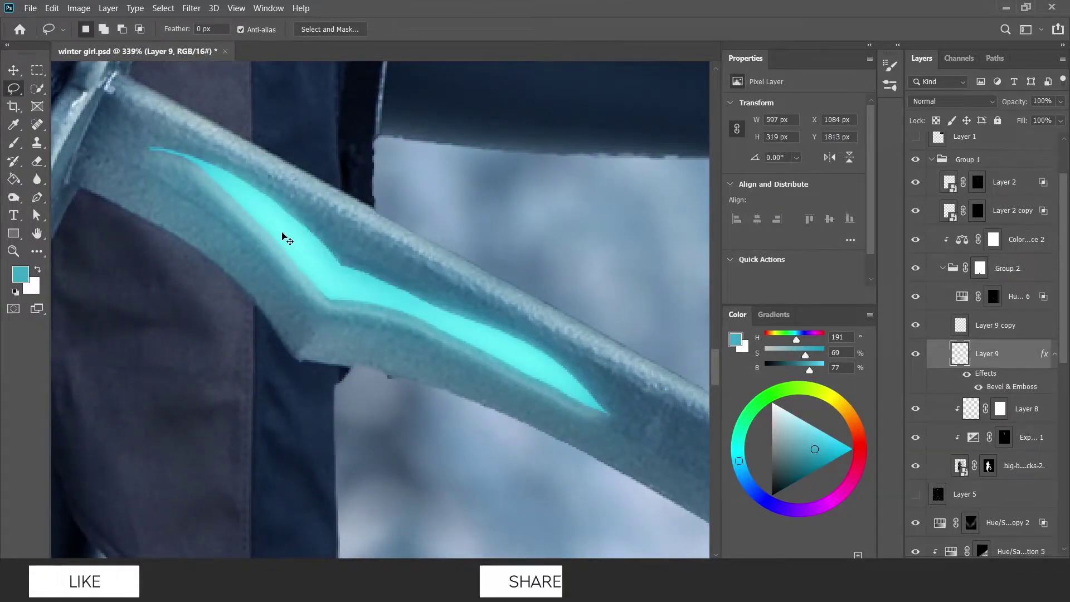
key("v")
scroll(411, 437, "down", 10)
scroll(412, 437, "up", 3)
scroll(411, 437, "down", 2)
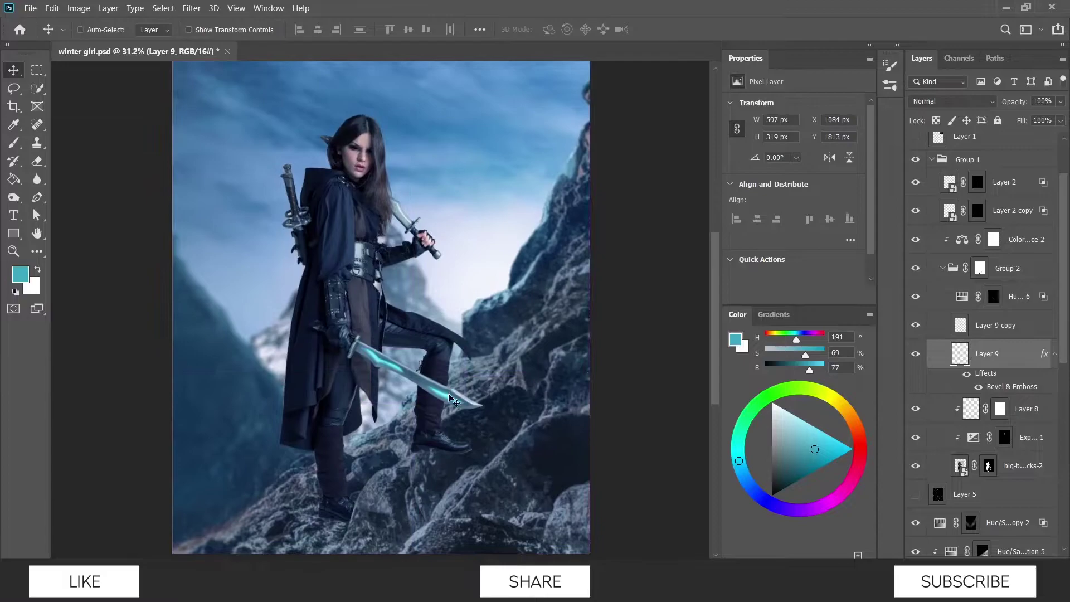
scroll(411, 437, "up", 2)
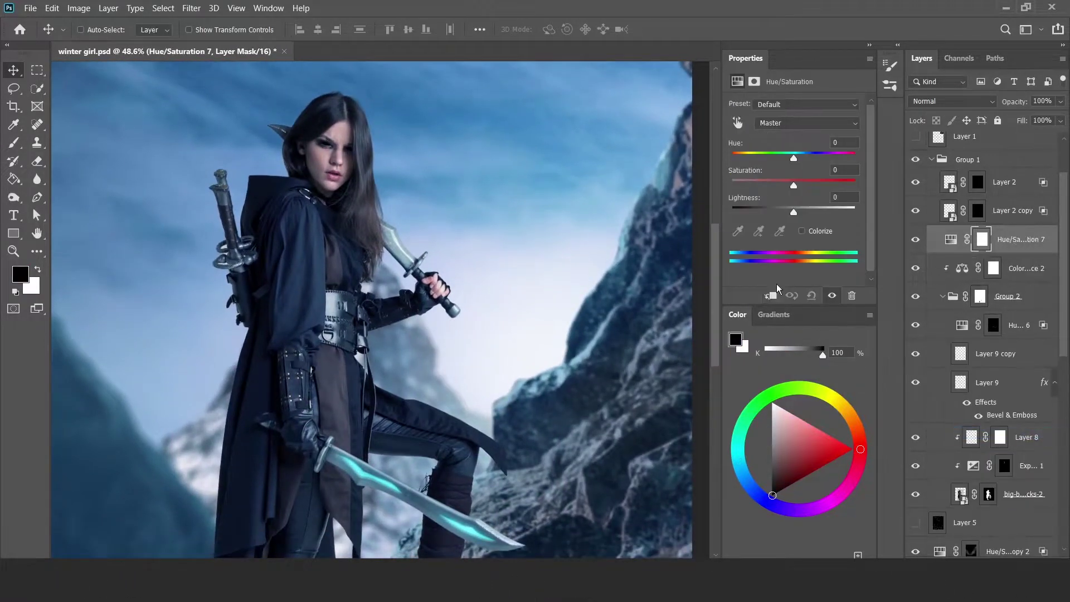
Add a clipped colorized Hue/Saturation tint (Hue 200, Sat 68, Light +43) limited by Blend If
left_click(802, 231)
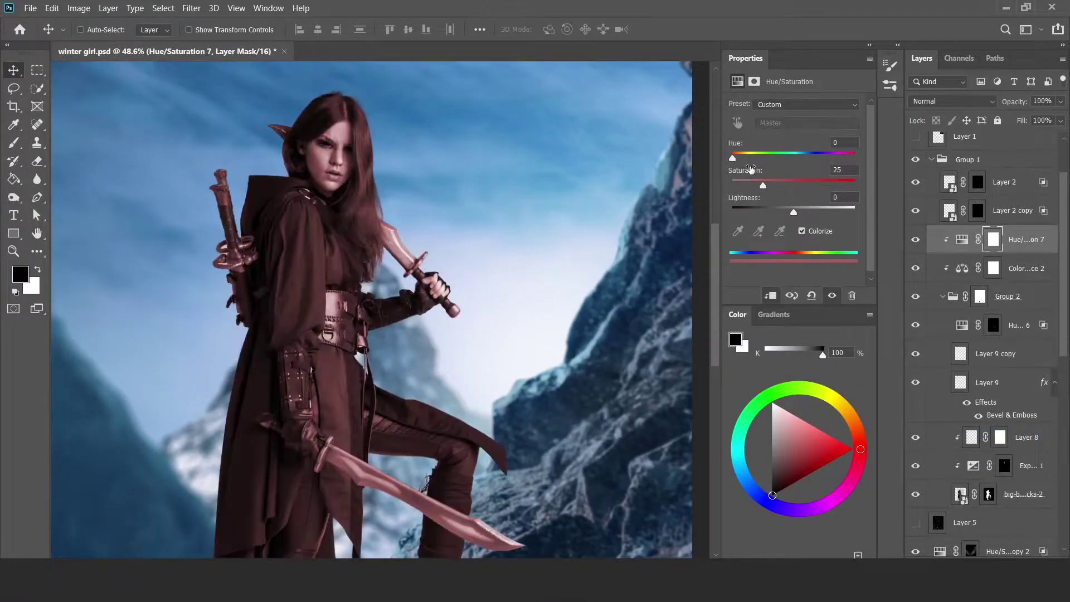
left_click_drag(732, 158, 801, 158)
mouse_move(763, 185)
left_mouse_down()
mouse_move(815, 185)
mouse_move(820, 212)
left_mouse_up()
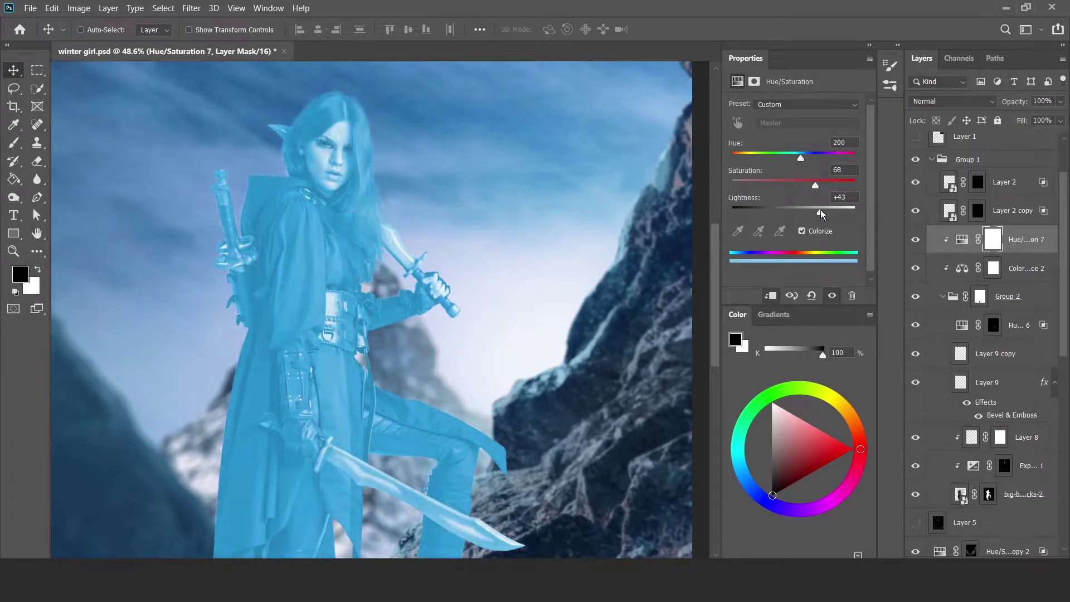
double_click(1054, 245)
left_click_drag(715, 368, 803, 369)
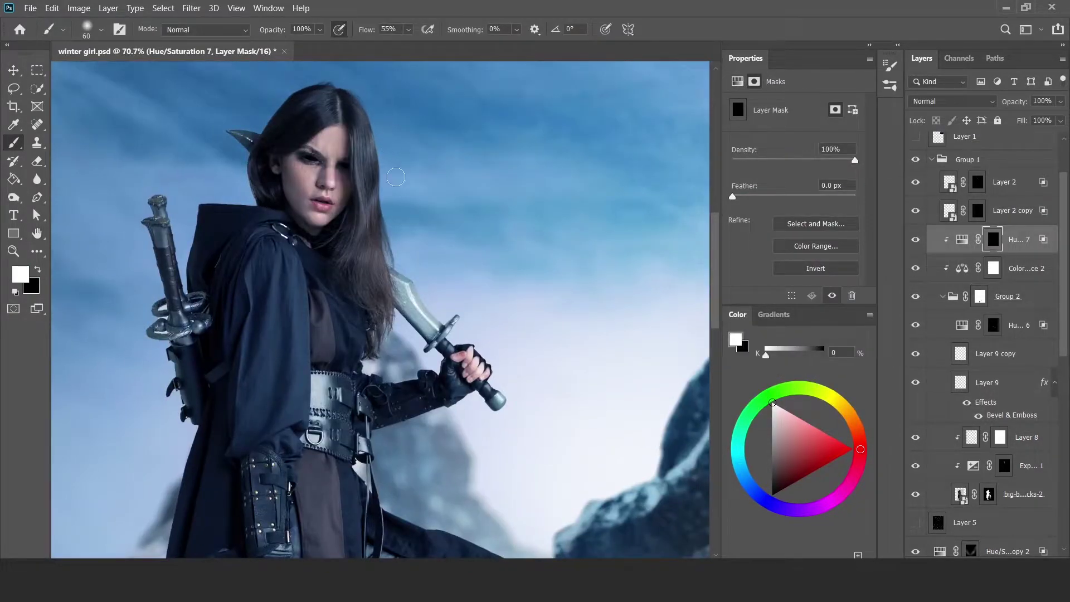
Paint the rim light along the gloved arm with a smaller full-flow brush
scroll(386, 209, "up", 2)
scroll(379, 201, "up", 2)
scroll(362, 184, "up", 2)
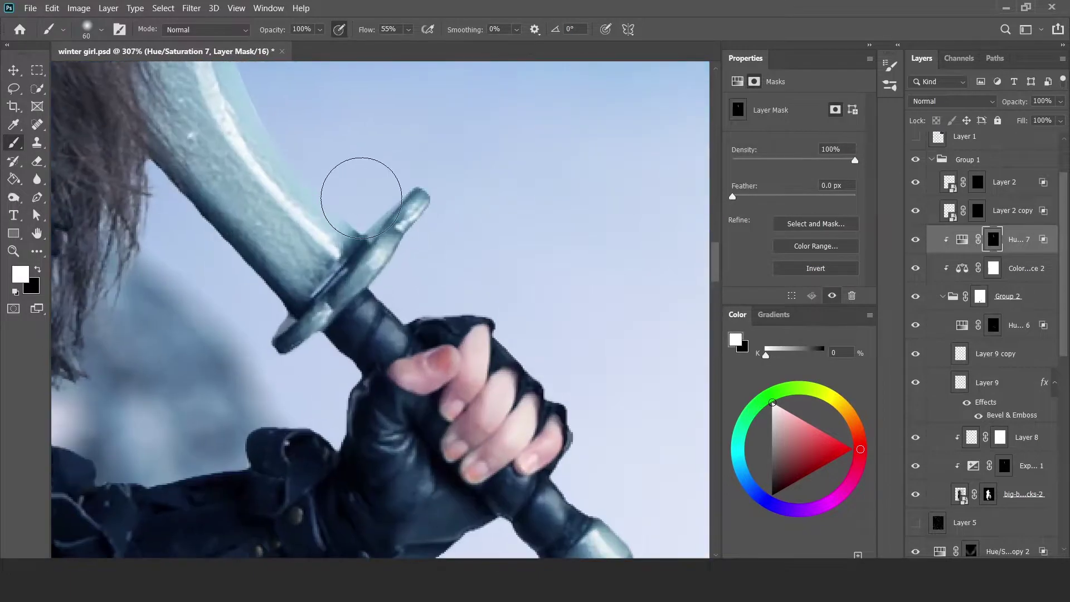
mouse_move(424, 219)
left_mouse_down()
mouse_move(406, 282)
mouse_move(287, 162)
left_mouse_up()
key("shift+0")
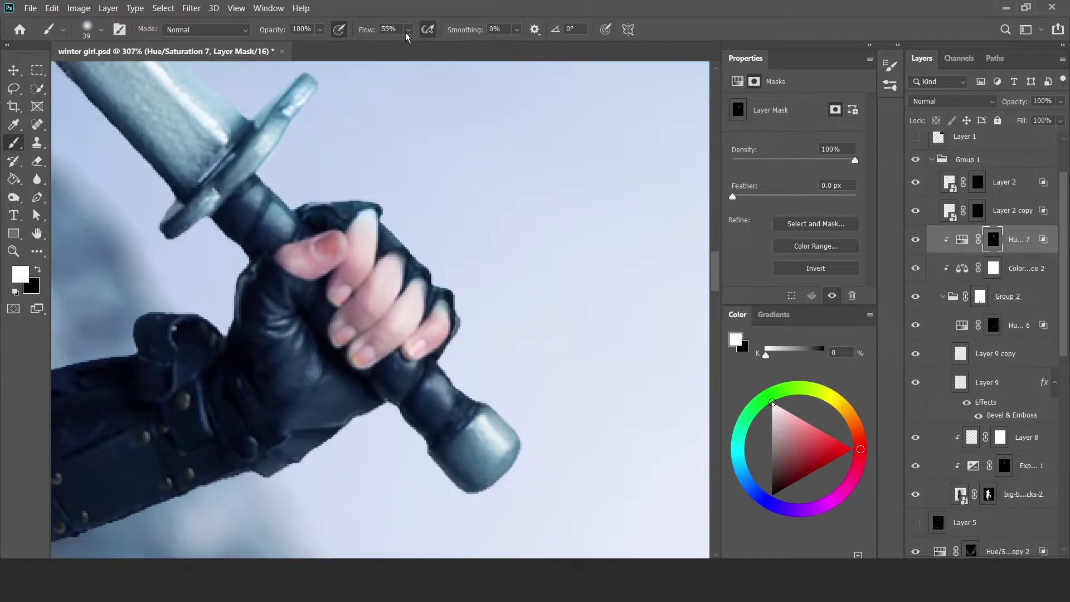
left_click_drag(69, 368, 348, 284)
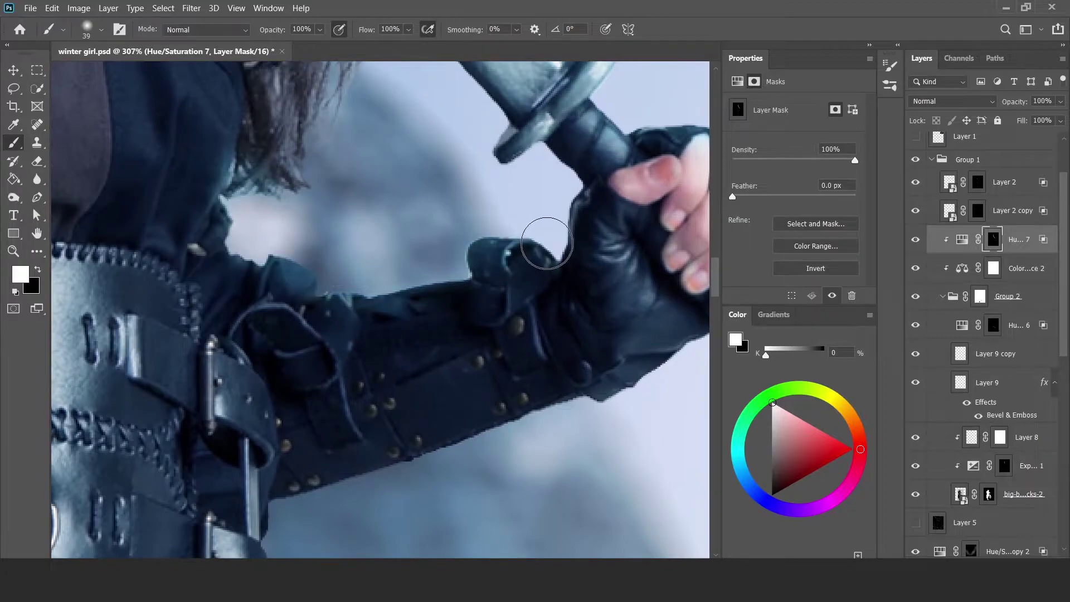
scroll(546, 243, "down", 5)
scroll(457, 312, "up", 2)
scroll(545, 311, "up", 1)
scroll(426, 432, "up", 1)
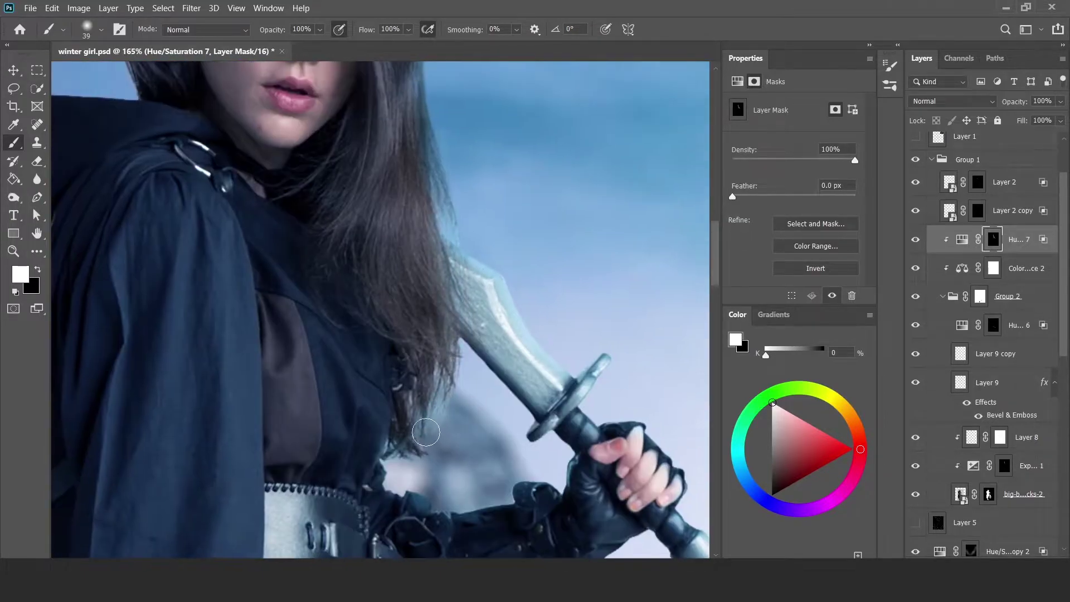
scroll(426, 433, "down", 5)
scroll(535, 143, "up", 5)
key("x")
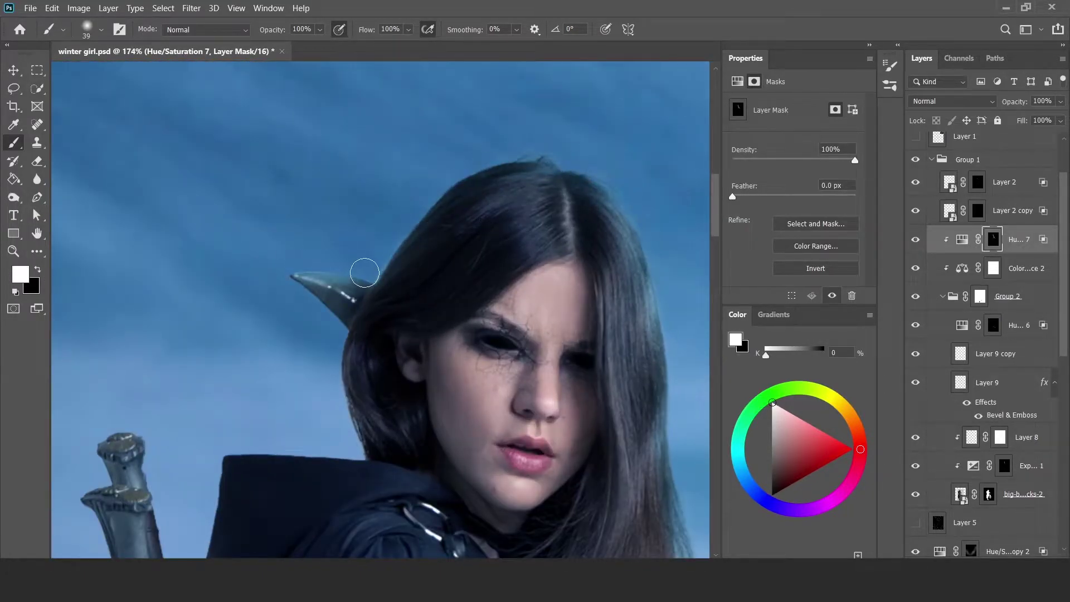
Paint rim light along the hood, back sword hilt and cloak
left_click_drag(364, 273, 444, 161)
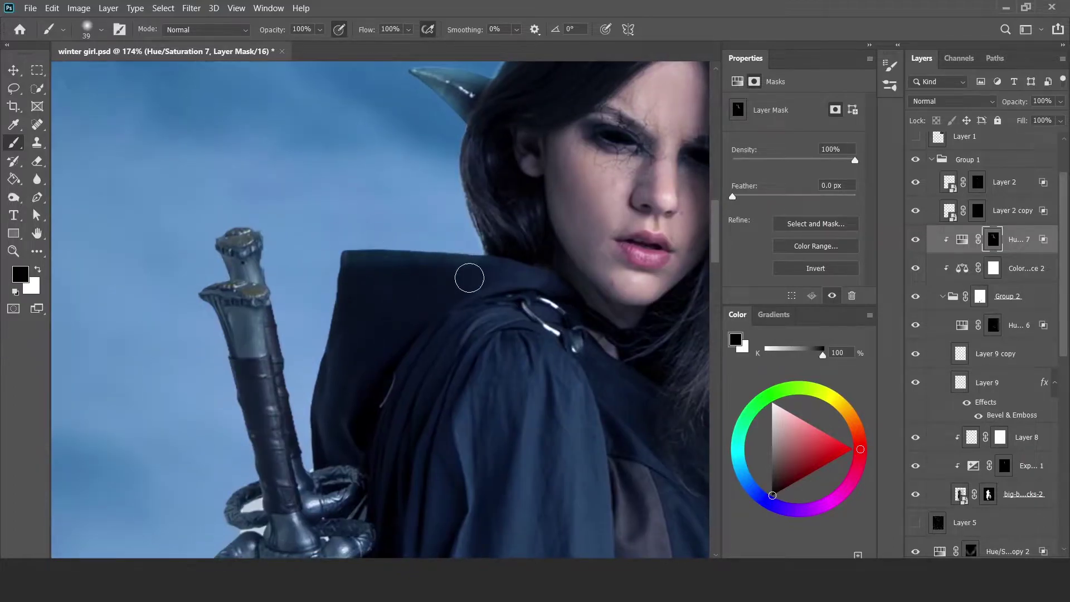
left_click_drag(324, 269, 400, 178)
key("x")
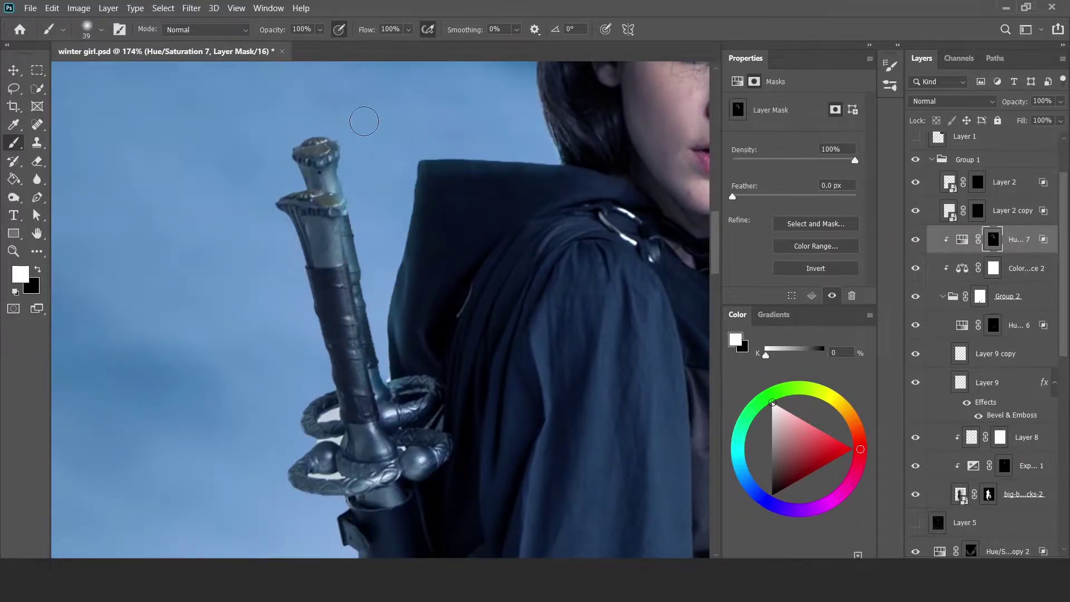
mouse_move(312, 369)
left_mouse_down()
mouse_move(304, 178)
mouse_move(320, 195)
left_mouse_up()
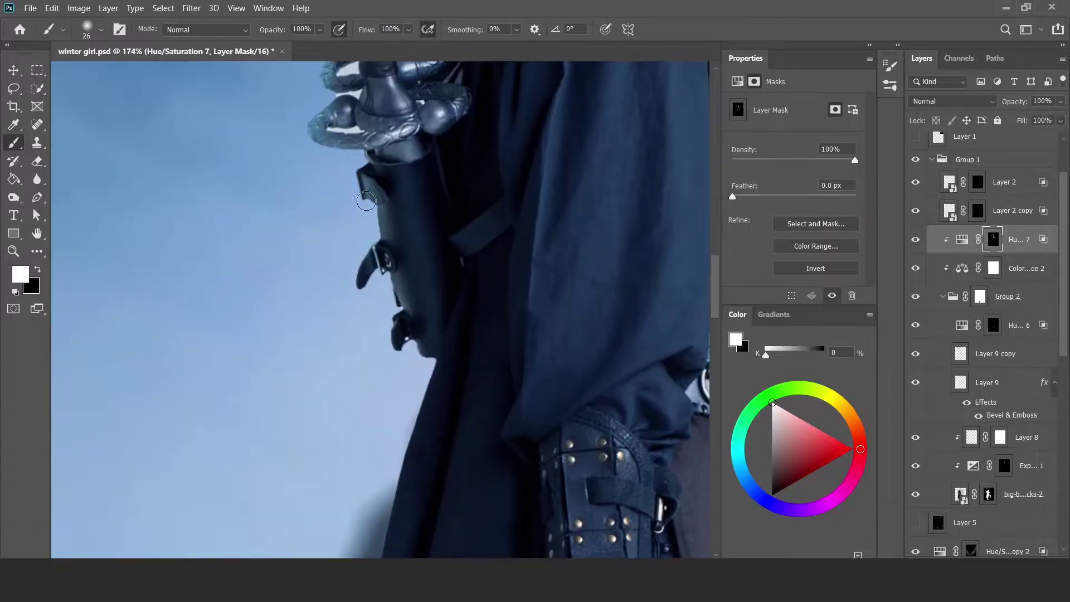
scroll(334, 223, "down", 4)
scroll(357, 208, "up", 3)
scroll(357, 208, "up", 1)
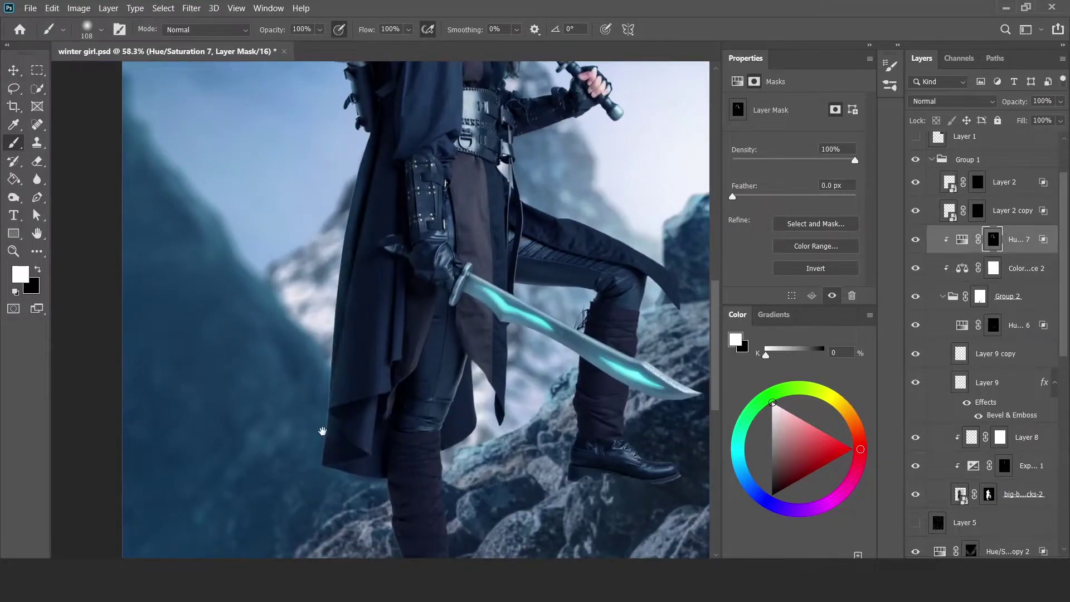
Paint rim light along the legs, boots, belt and arm
left_click_drag(322, 430, 450, 320)
scroll(562, 109, "up", 5)
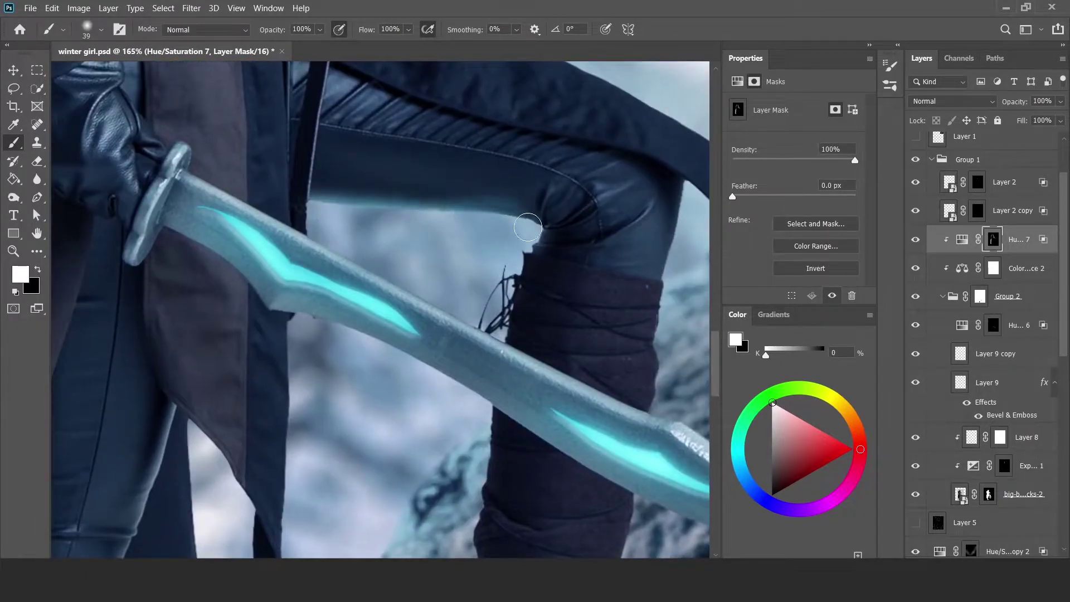
scroll(406, 161, "down", 3)
left_click_drag(488, 290, 348, 129)
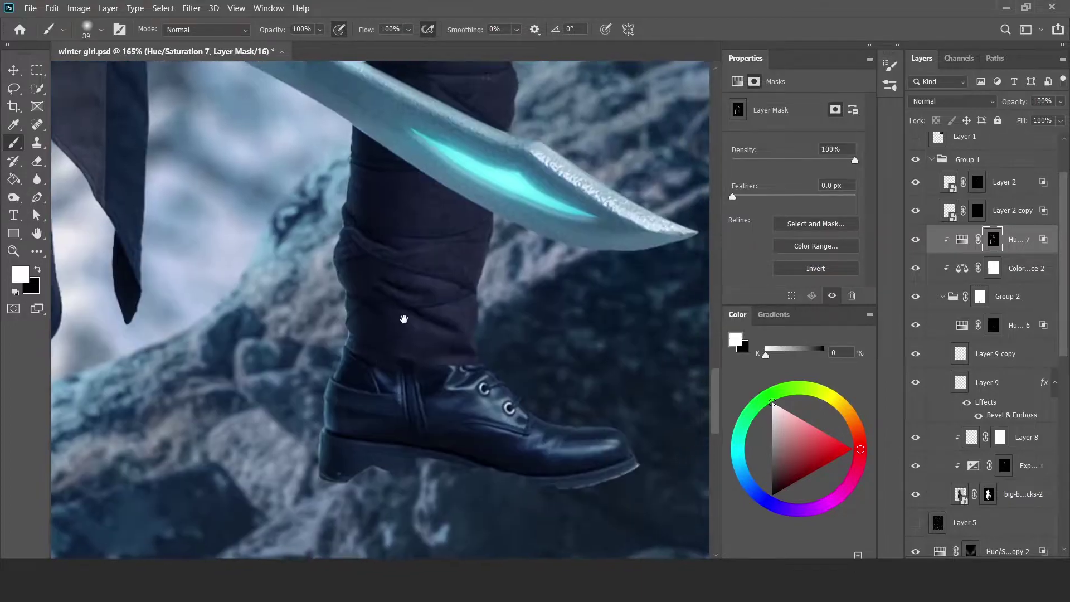
left_click_drag(530, 261, 465, 254)
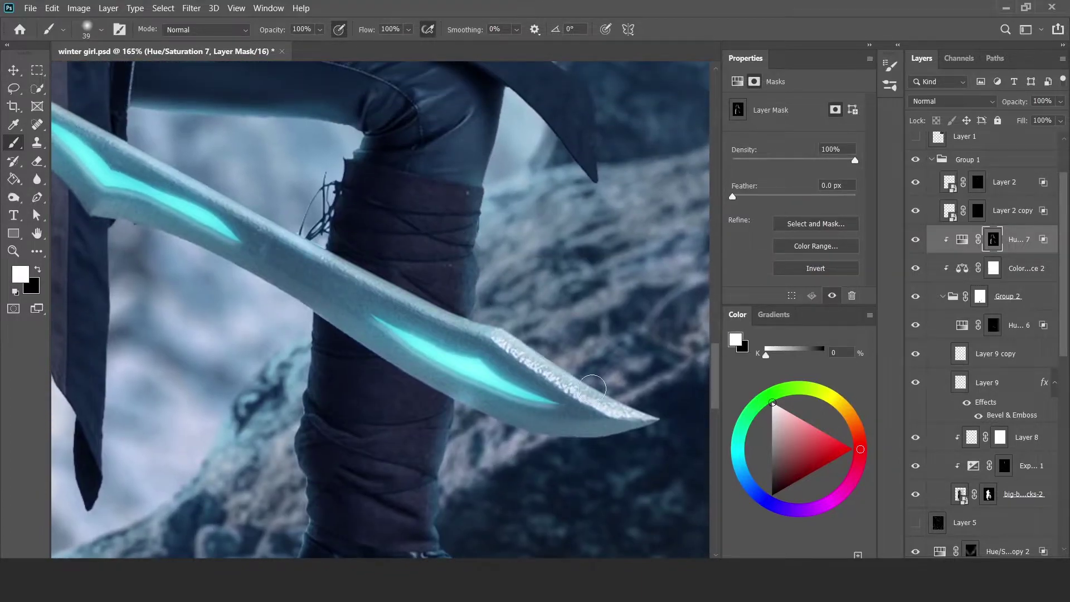
left_click_drag(592, 387, 573, 499)
left_click_drag(379, 84, 390, 173)
mouse_move(502, 168)
left_mouse_down()
mouse_move(564, 249)
mouse_move(625, 294)
left_mouse_up()
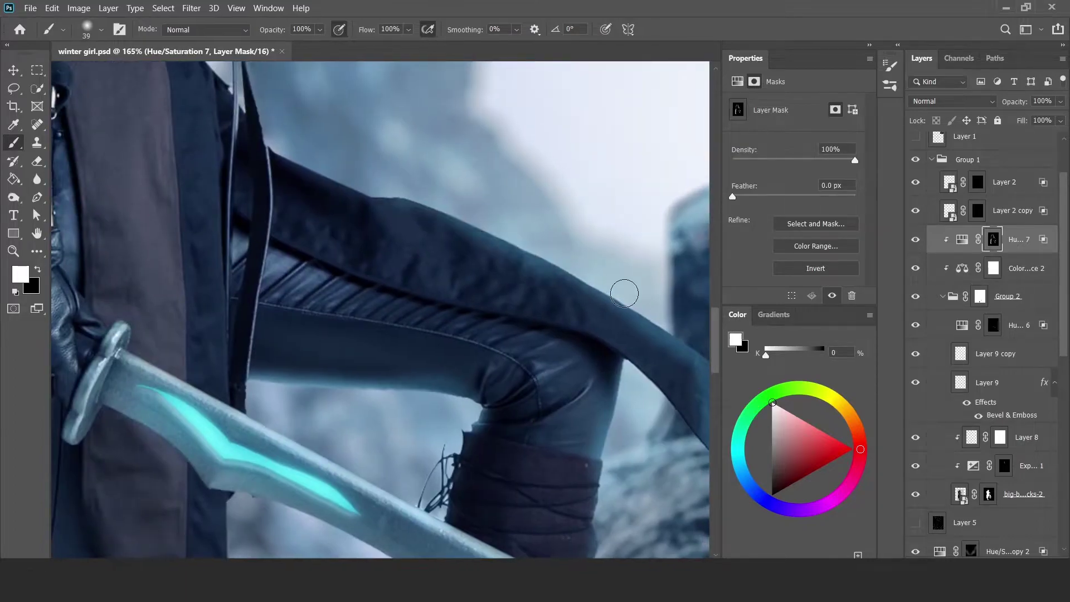
left_click_drag(290, 152, 472, 239)
left_click_drag(384, 207, 440, 250)
left_click_drag(390, 172, 485, 244)
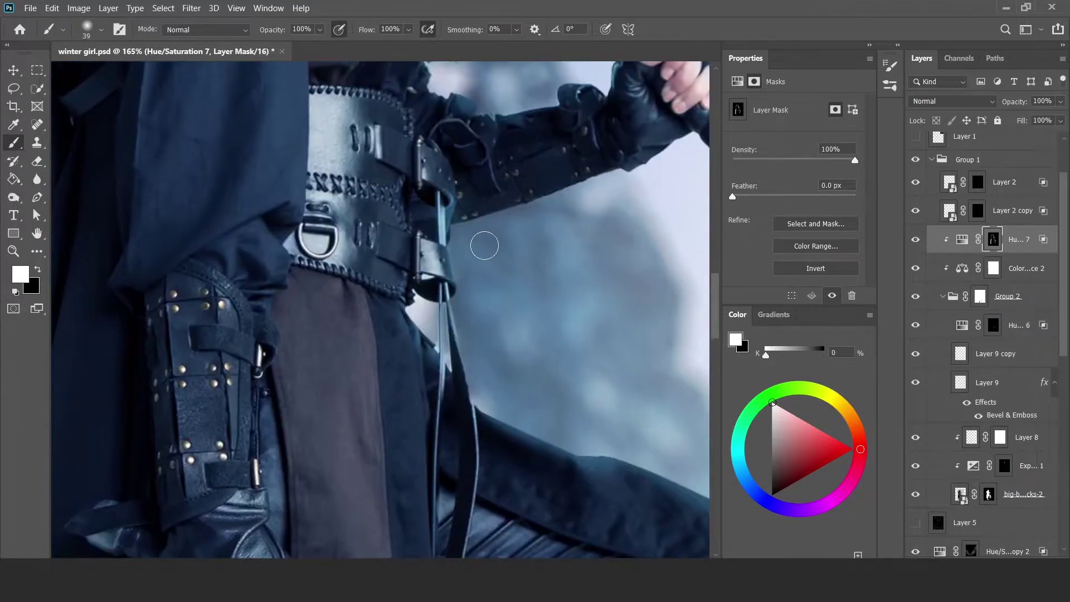
left_click_drag(357, 95, 439, 201)
Duplicate the rim-light tint layer and place the copy below the original
key("ctrl+0")
key("v")
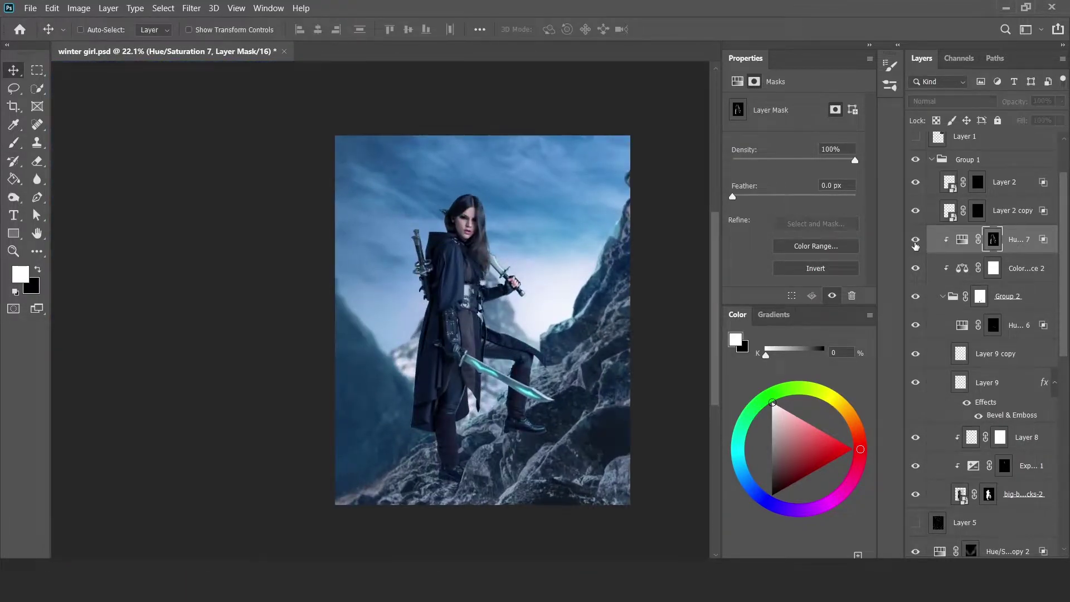
left_click_drag(1001, 239, 1001, 273)
Add an Exposure adjustment layer directly above Group 2
left_click(1001, 270)
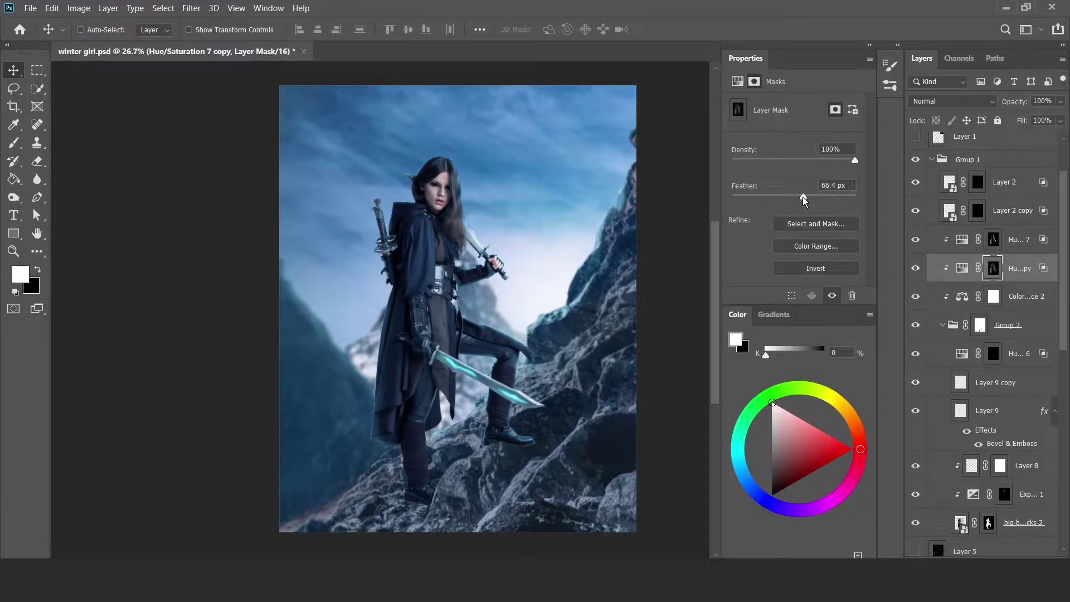
left_click(961, 268)
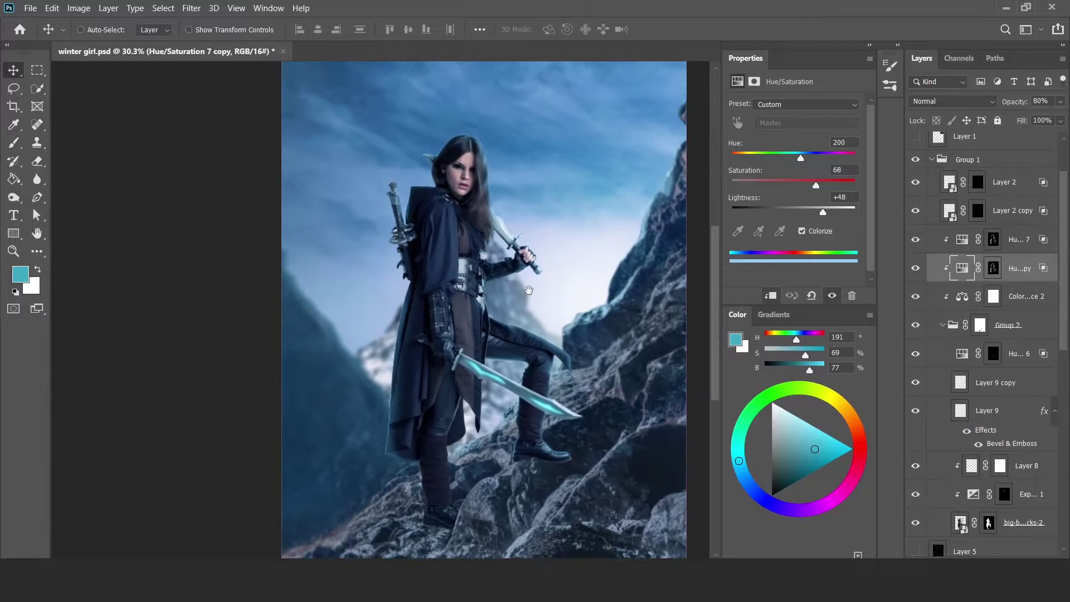
left_click(980, 325)
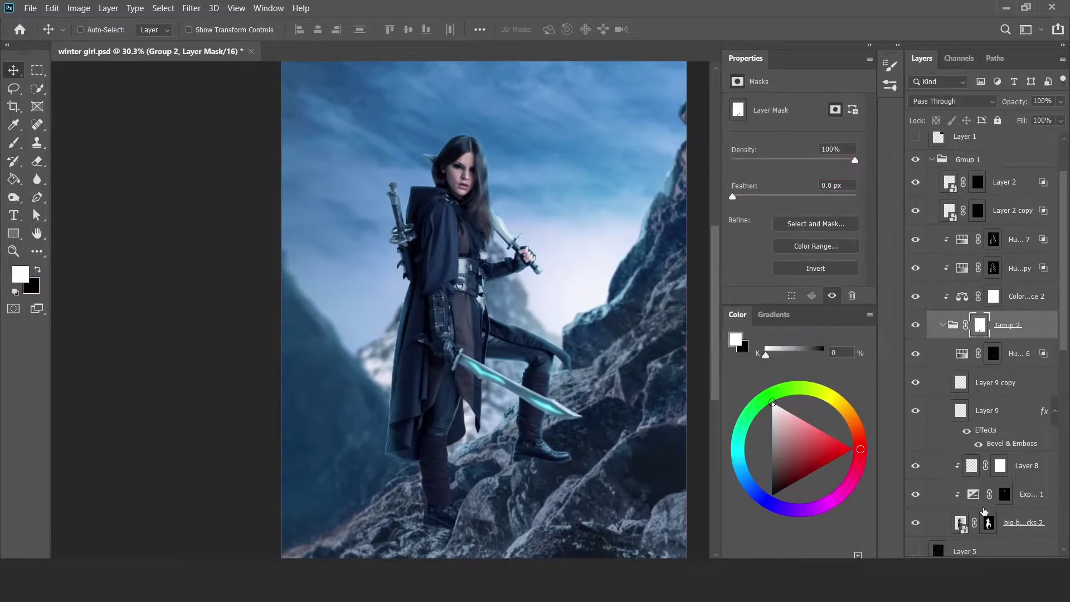
left_click(998, 558)
left_click(960, 416)
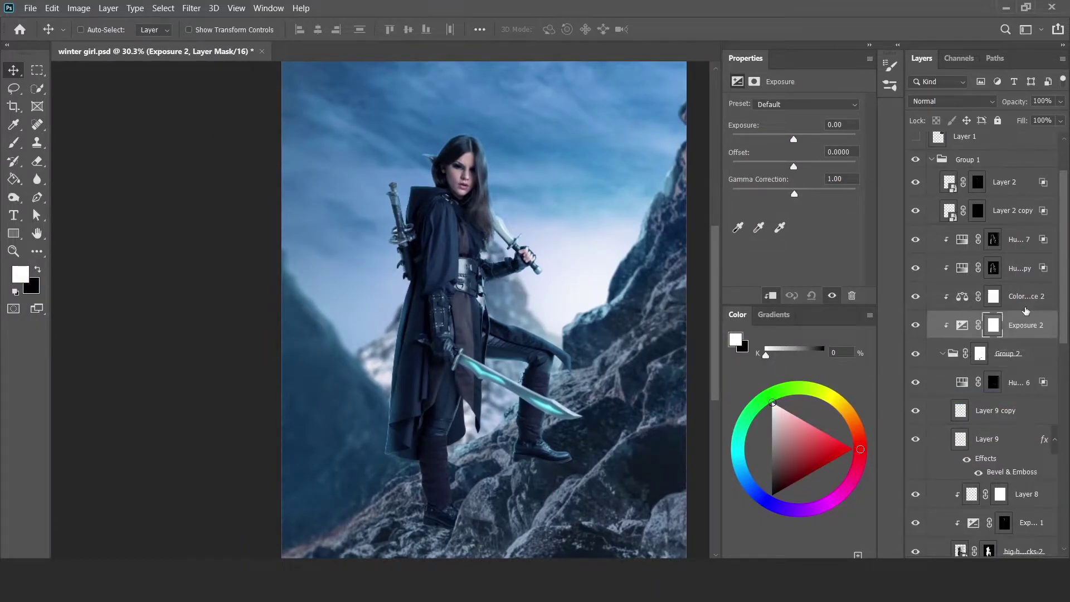
Set Exposure 2 to −1.29 with Blend If underlying at 92, masking it off her face
left_click(1025, 318)
double_click(1047, 334)
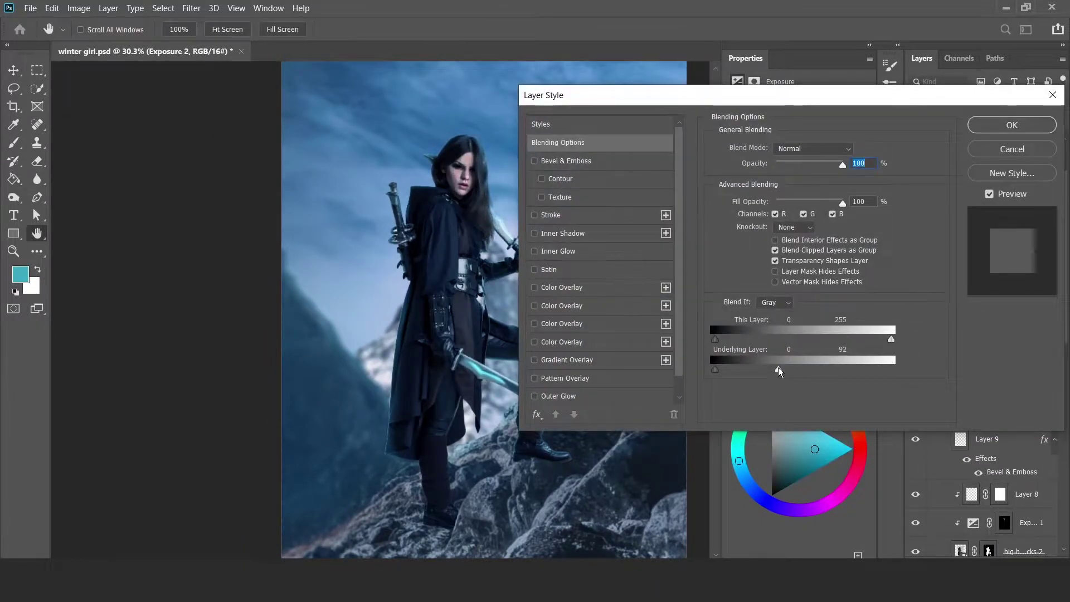
key("Return")
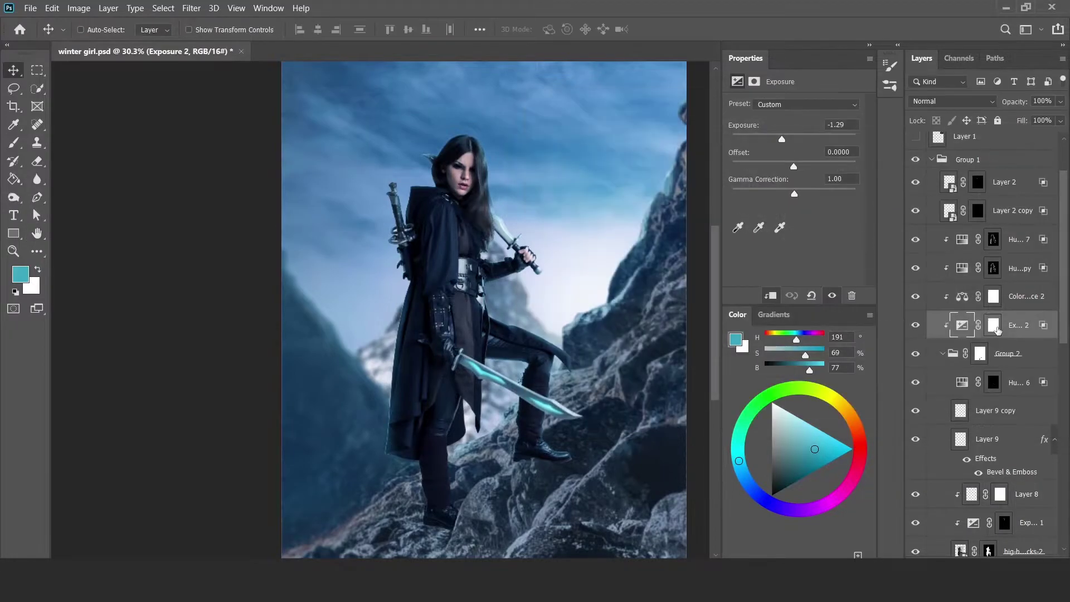
left_click(993, 325)
key("b")
scroll(508, 194, "up", 5)
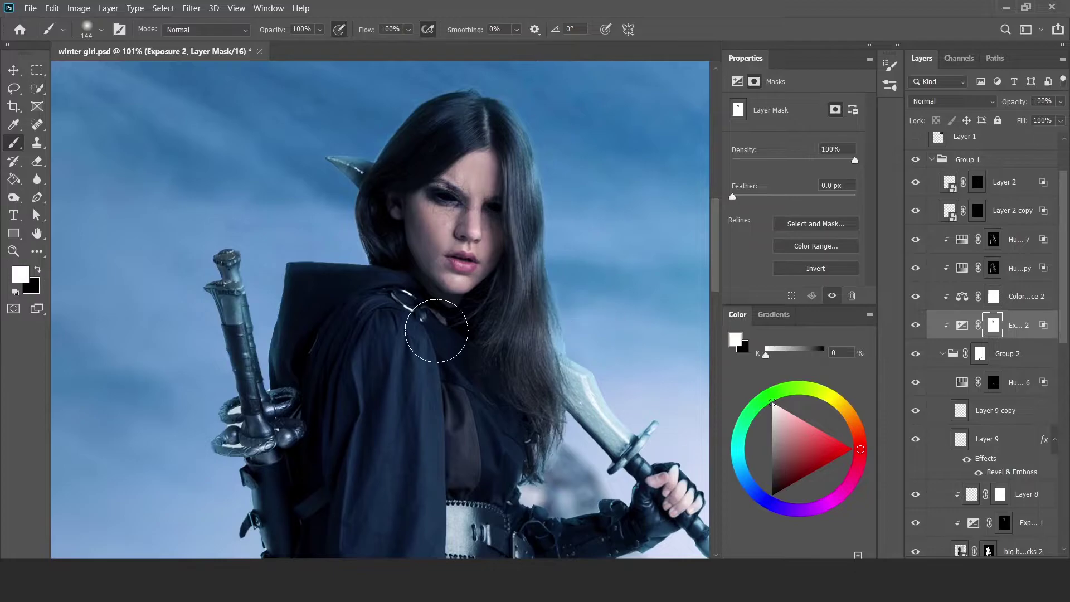
key("ctrl+0")
key("v")
left_click(984, 563)
Add Exposure 3 with Blend If limits and a black, hidden mask
left_click(955, 418)
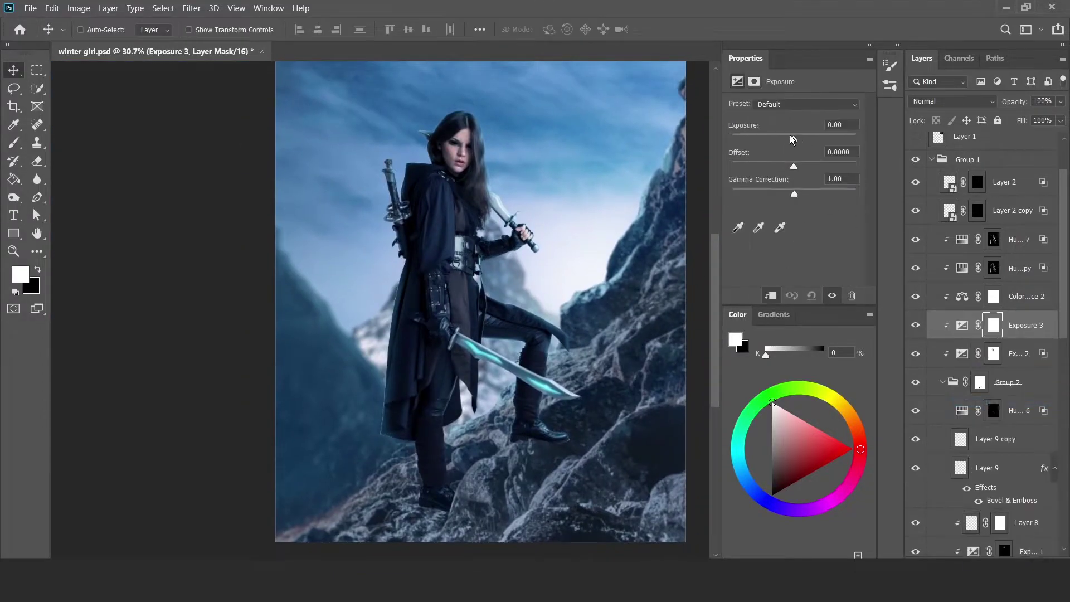
double_click(1048, 334)
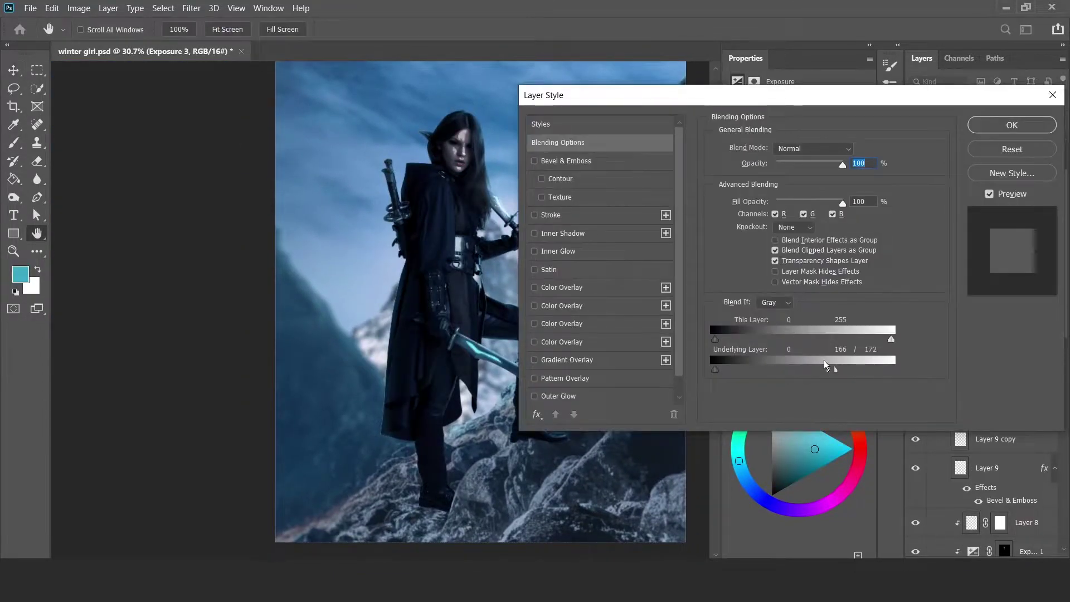
key("Return")
left_click(993, 325)
key("d")
key("b")
Paint white on the Exposure 3 mask over the warrior's figure
scroll(561, 262, "up", 5)
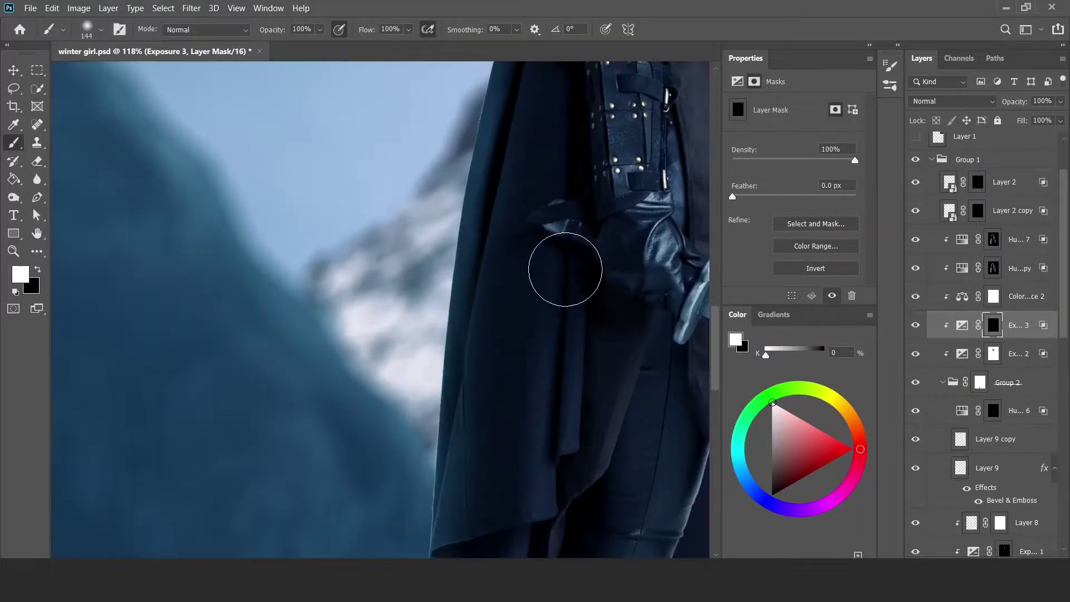
scroll(539, 290, "down", 4)
scroll(522, 371, "up", 1)
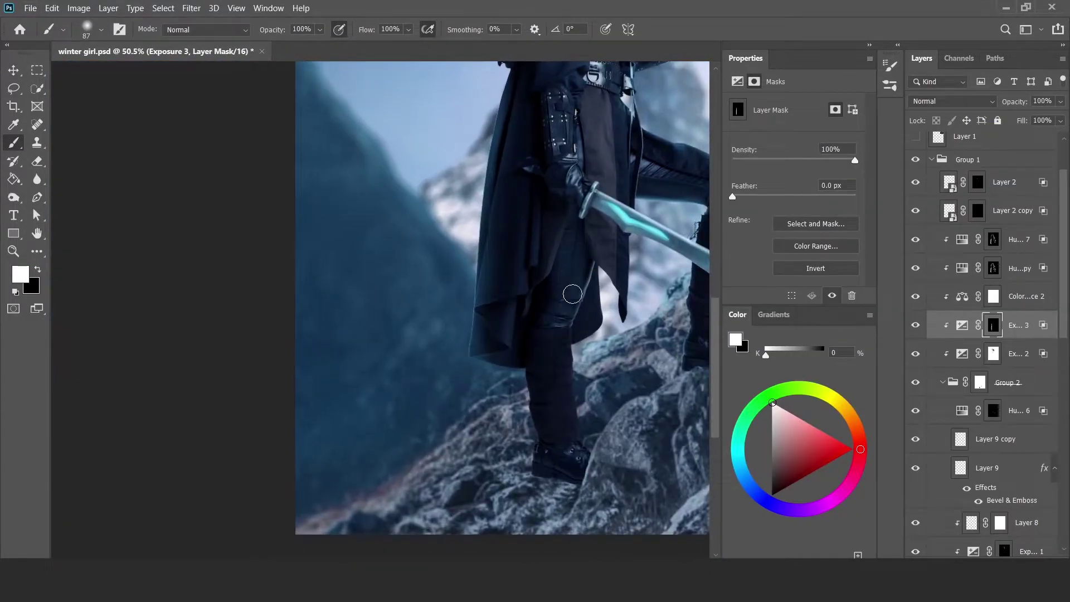
scroll(607, 456, "up", 2)
scroll(585, 330, "up", 2)
scroll(519, 290, "up", 1)
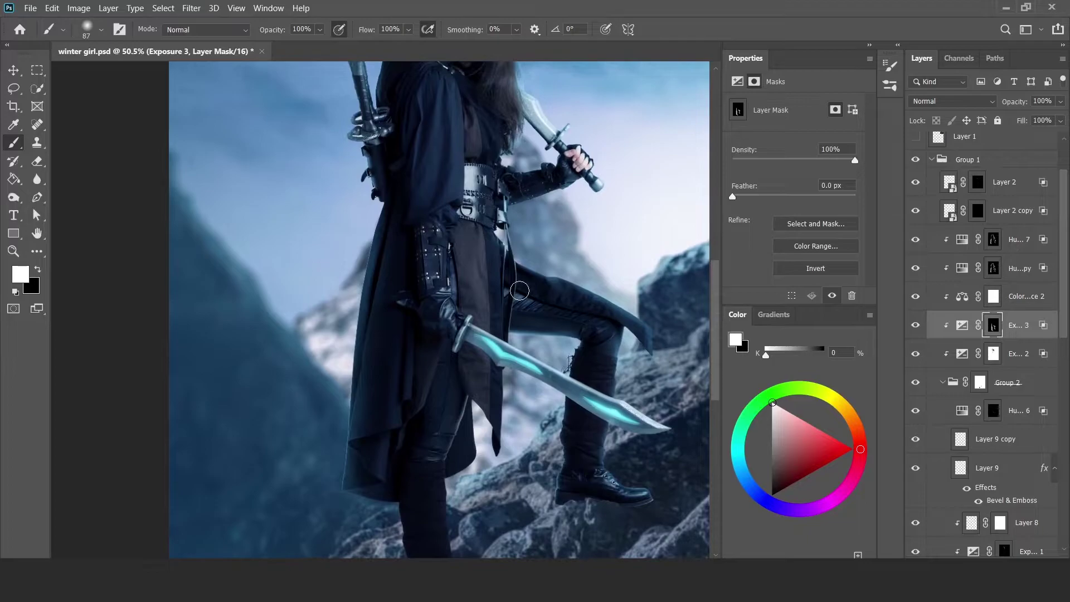
scroll(490, 159, "up", 2)
scroll(530, 168, "up", 2)
scroll(413, 370, "up", 2)
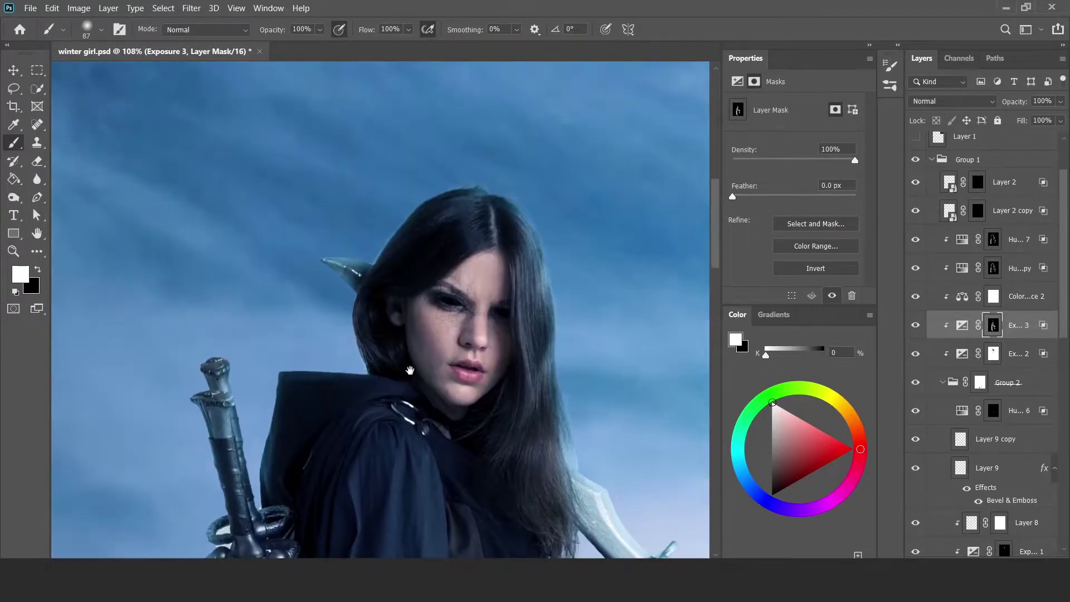
scroll(420, 289, "down", 4)
scroll(420, 289, "up", 2)
key("v")
scroll(535, 306, "down", 3)
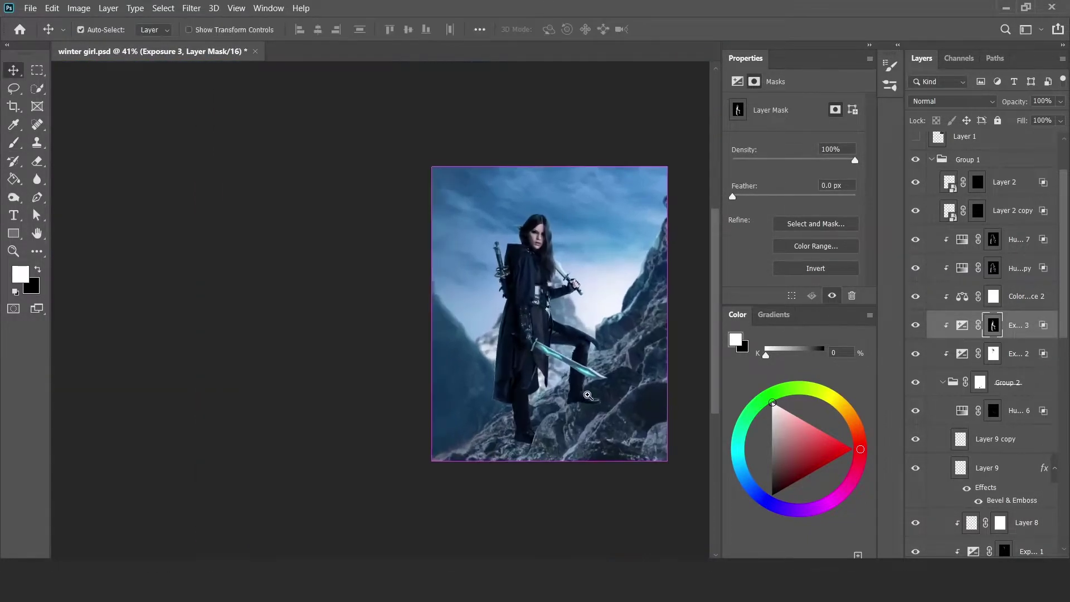
scroll(535, 306, "down", 1)
scroll(996, 331, "up", 2)
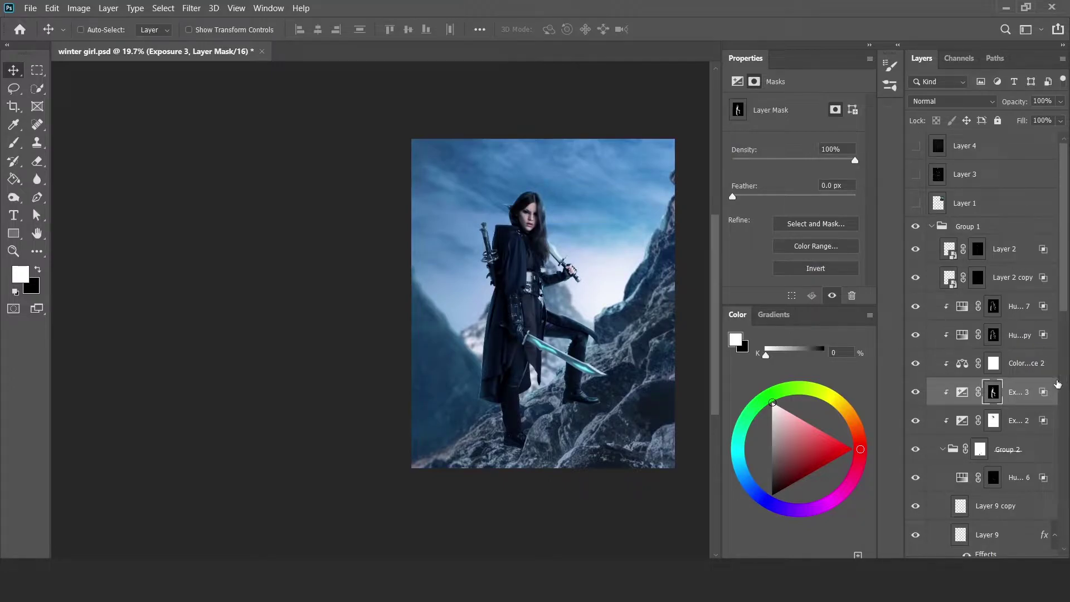
scroll(1057, 384, "down", 3)
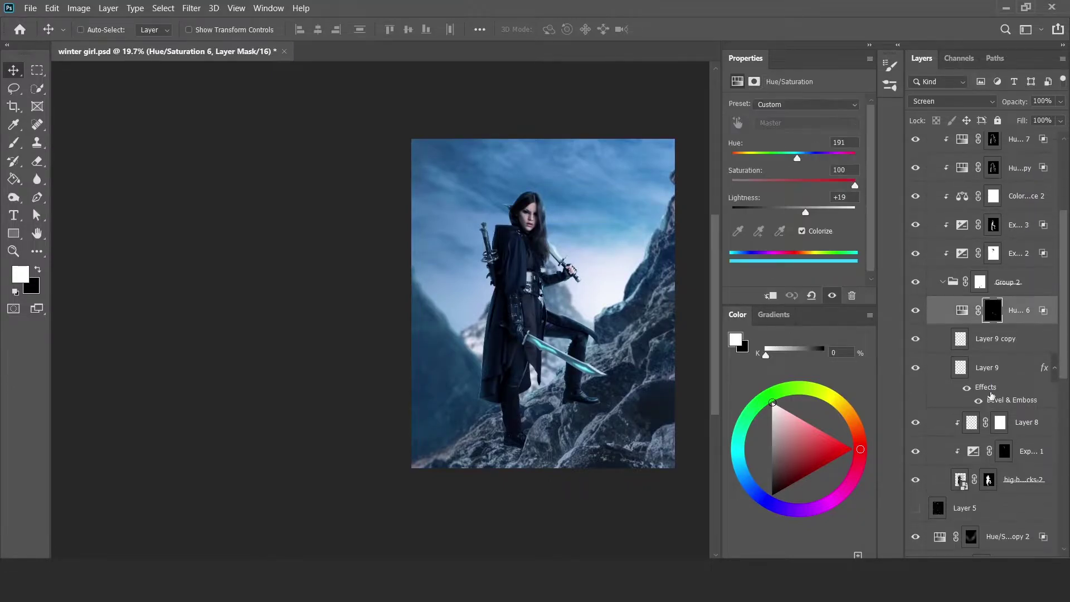
Move Hue/Saturation 6 into Group 1, duplicate it, and paint cyan glow around the sword
left_click_drag(1015, 392, 942, 270)
key("ctrl+j")
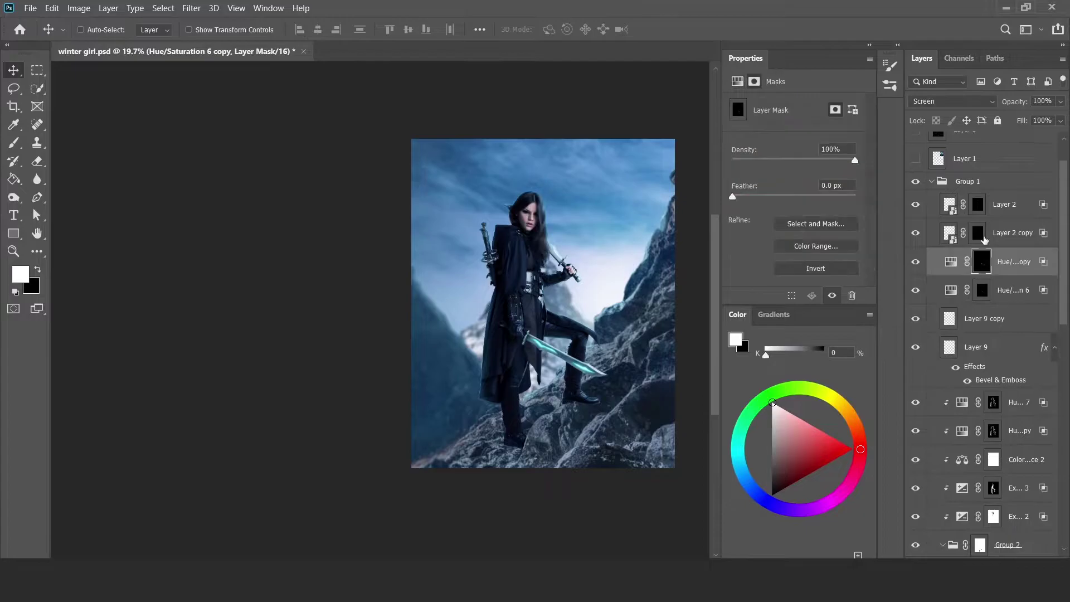
key("b")
left_click_drag(570, 363, 591, 363)
left_click_drag(489, 334, 604, 391)
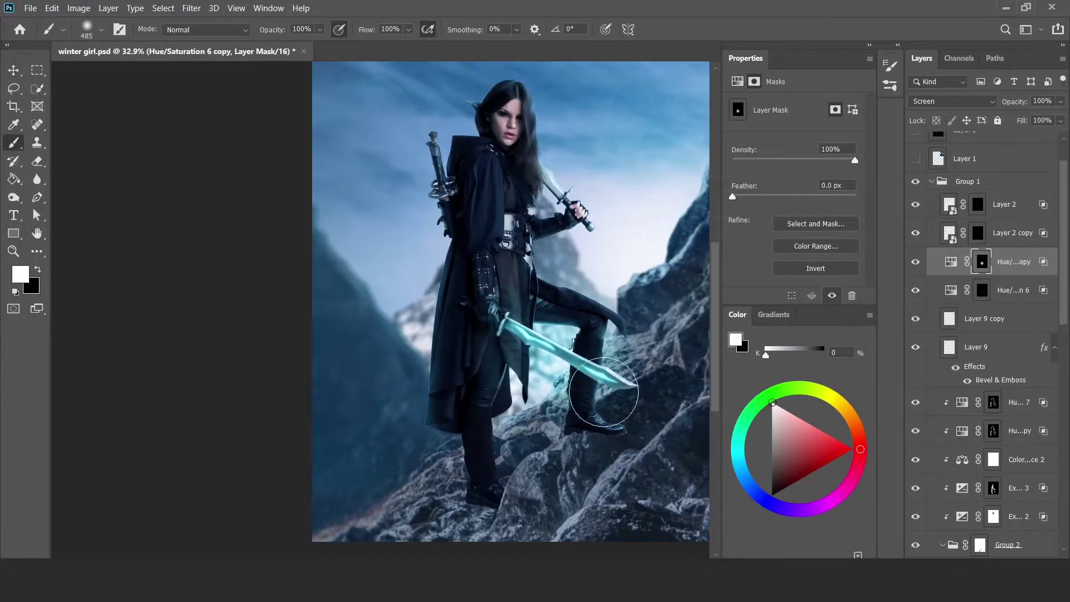
key("v")
Check the glow copy's blending options and paint more cyan glow around the sword
double_click(1025, 262)
key("Escape")
left_click(951, 261)
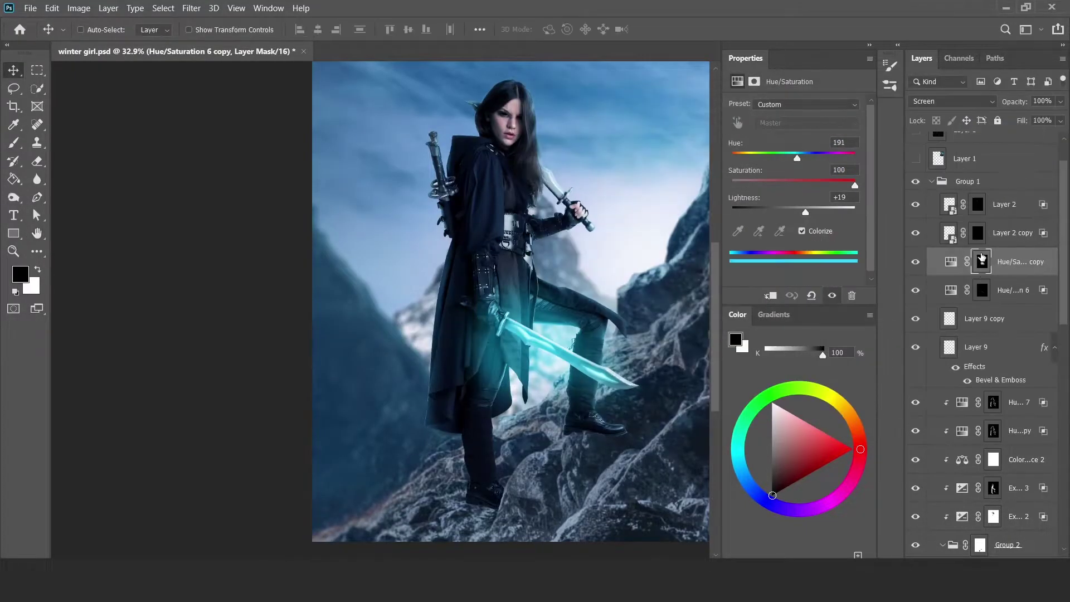
key("b")
key("x")
left_click_drag(496, 334, 624, 387)
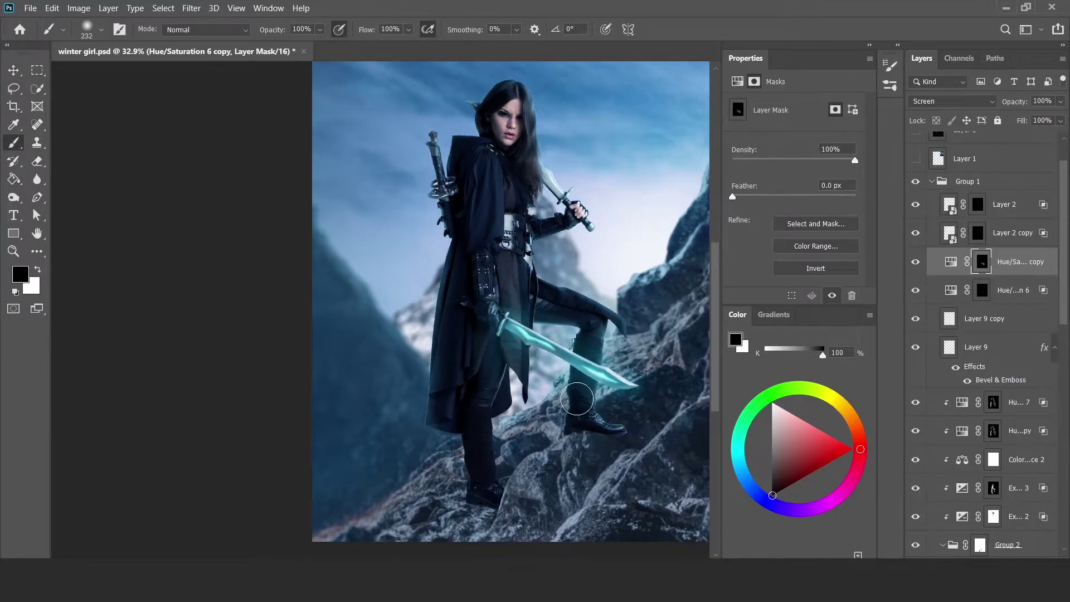
key("v")
Move the glow copy below Layer 9 and clip it to Layer 9
scroll(589, 344, "up", 3)
left_click_drag(950, 262, 1010, 361)
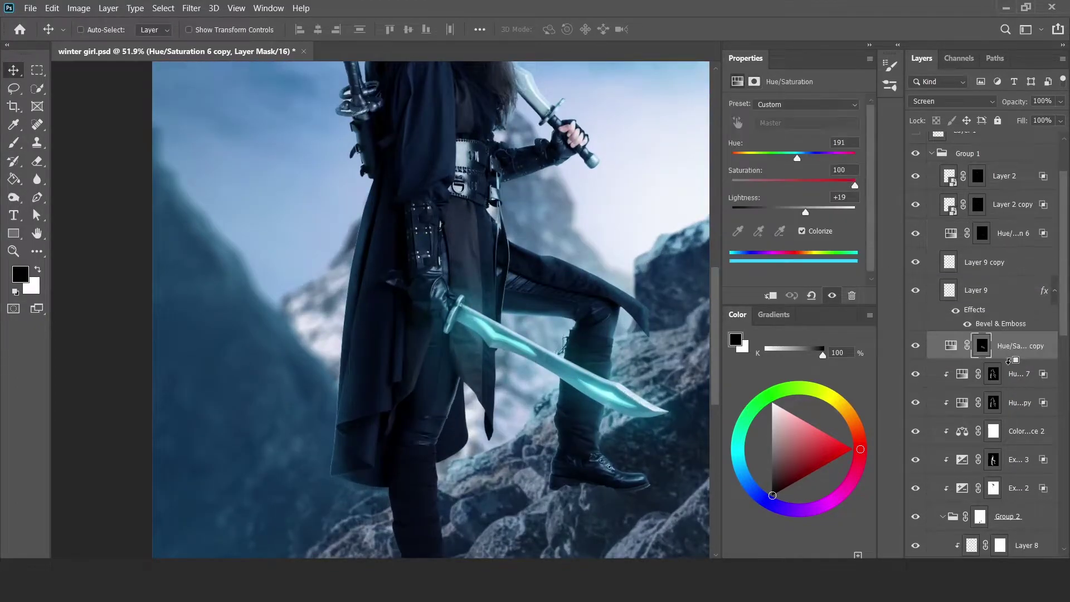
key("ctrl+0")
left_click(982, 346)
key("ctrl+alt+g")
scroll(430, 355, "up", 3)
key("b")
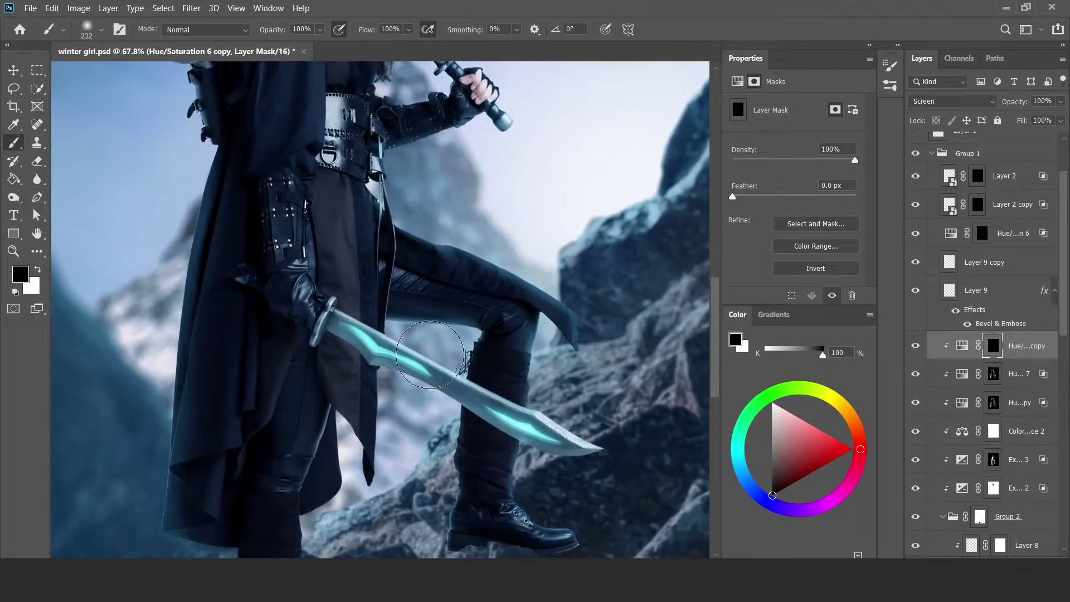
Duplicate the glow again, clip it above Hue/Saturation 6, and paint teal onto the leg
key("v")
key("ctrl+j")
left_click_drag(998, 373, 998, 226)
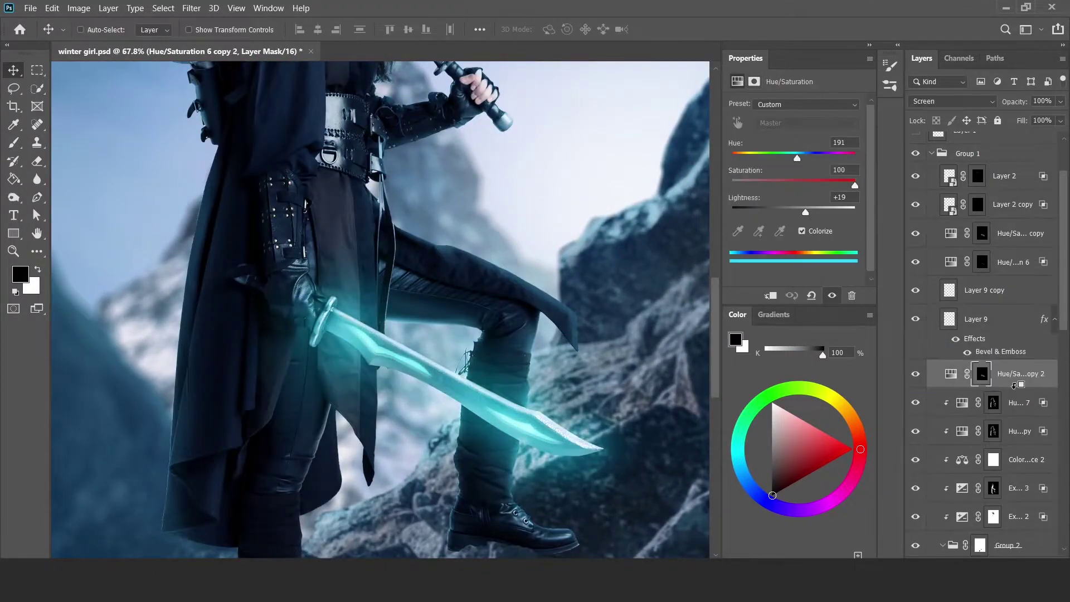
left_click(982, 374)
key("ctrl+alt+g")
key("b")
key("x")
scroll(436, 254, "down", 3)
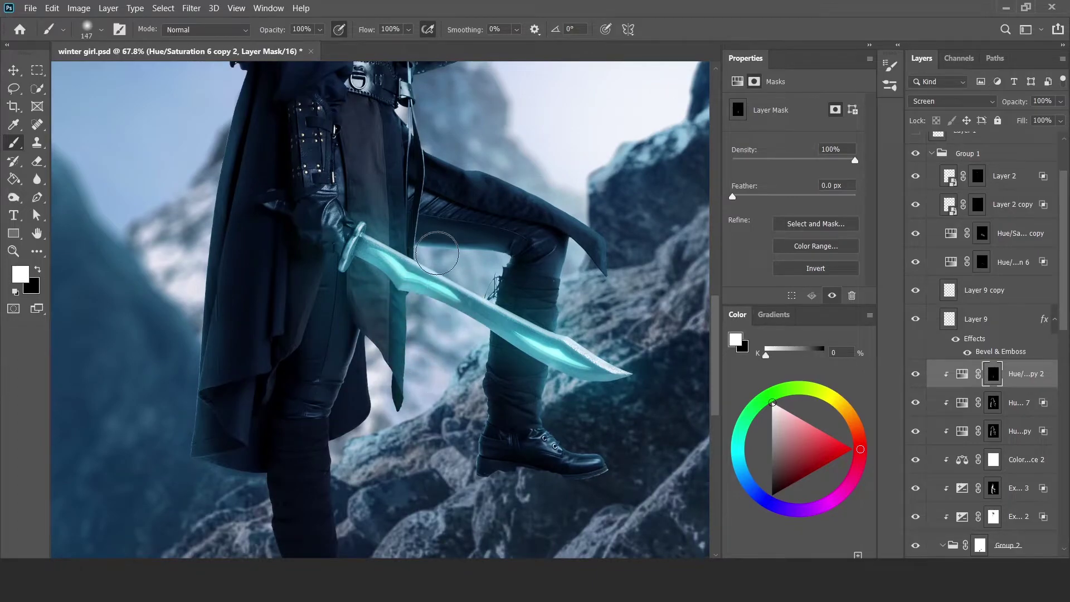
left_click_drag(437, 254, 477, 392)
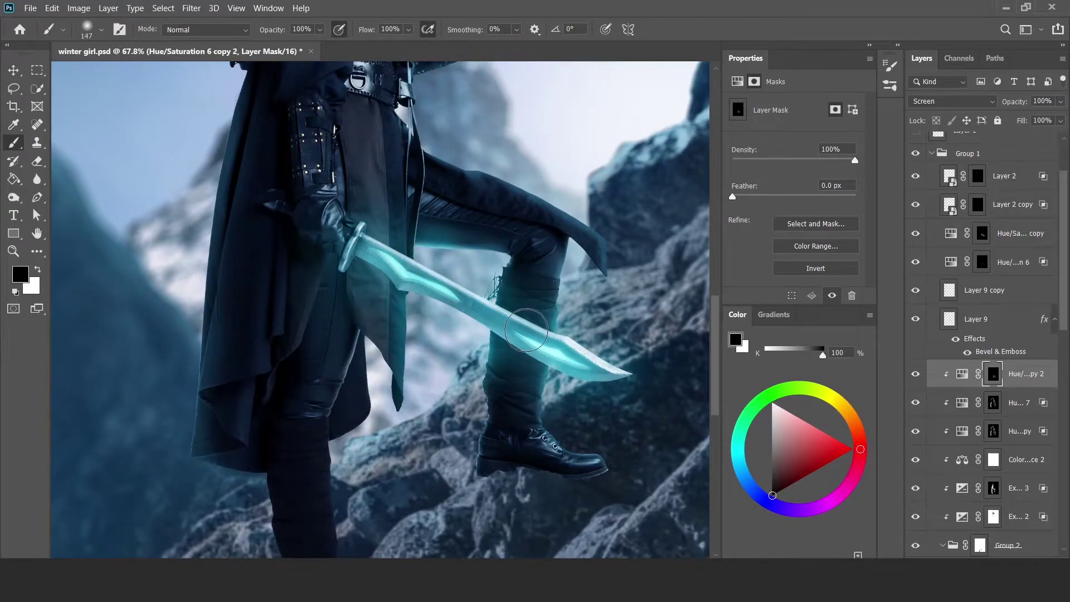
Refine the glow on the upper body with a smaller brush and copy it into the background layers
key("x")
scroll(365, 368, "down", 3)
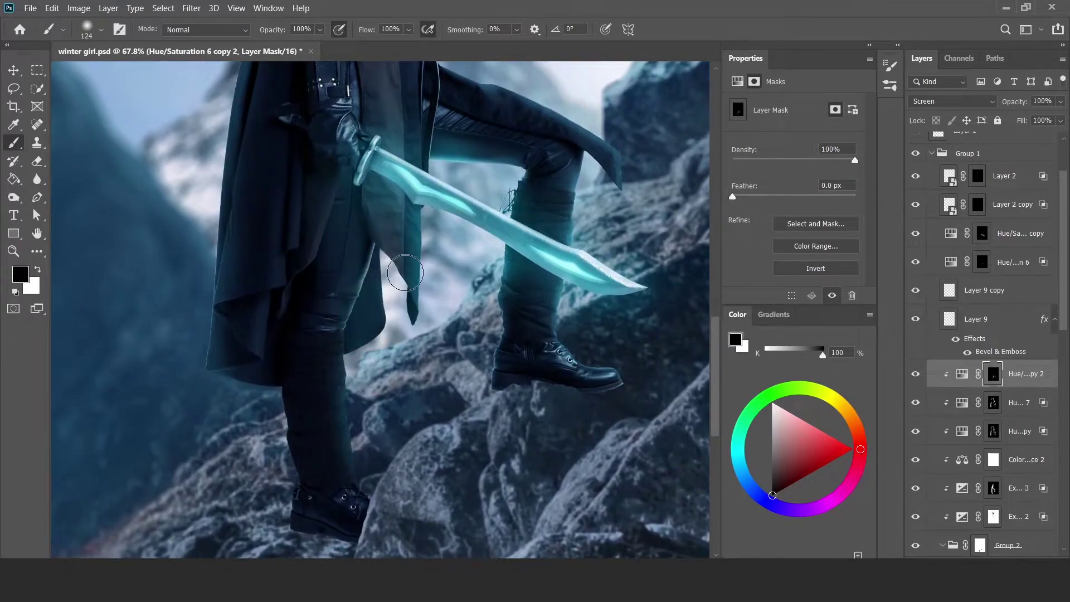
key("ctrl+minus")
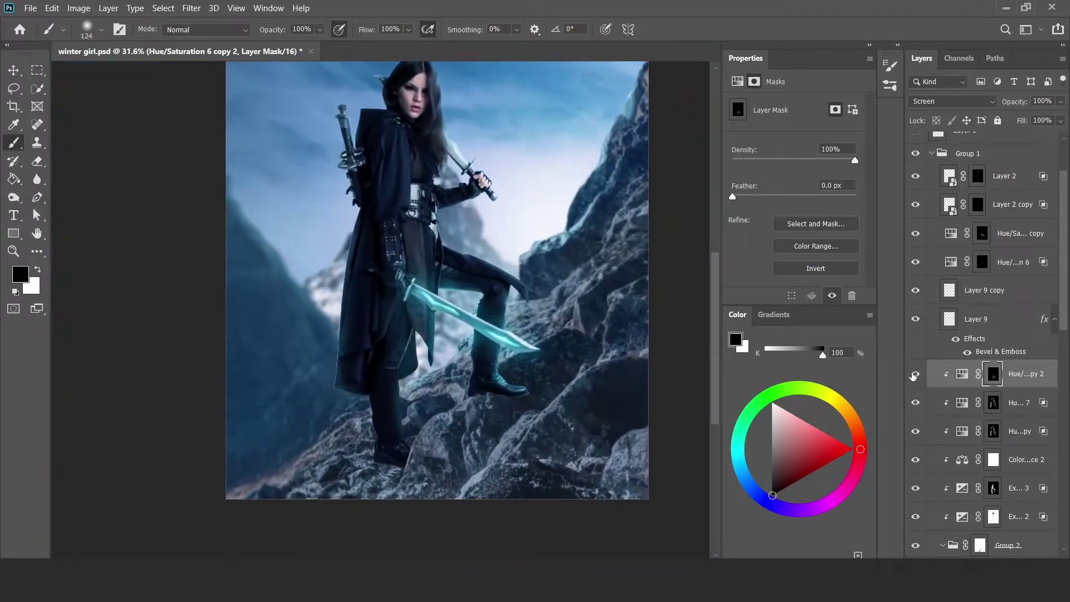
left_click(457, 221, "ctrl")
key("x")
right_click(362, 131)
key("Return")
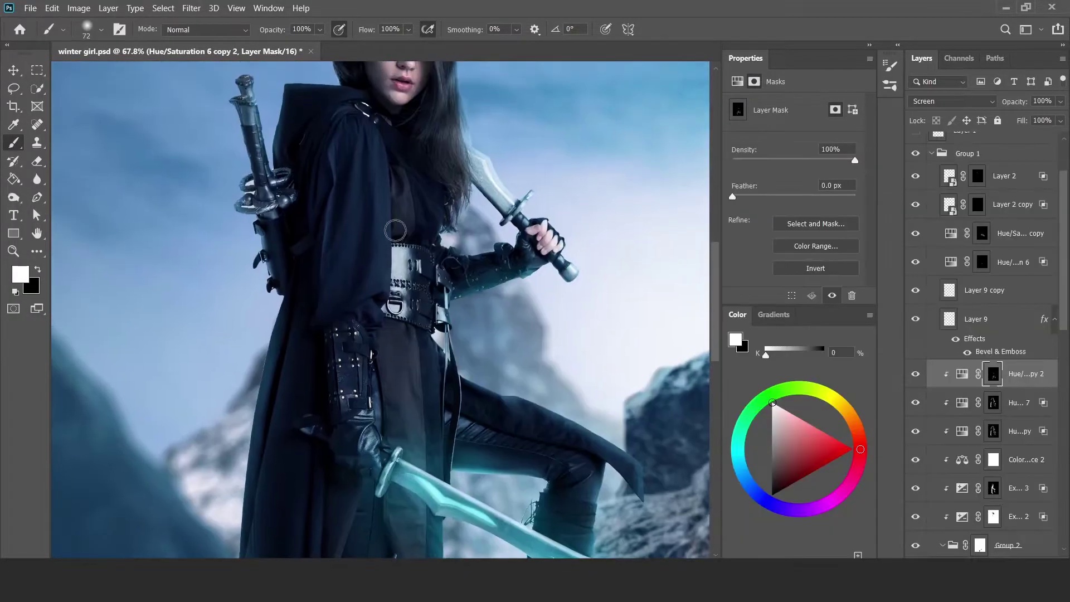
scroll(390, 212, "down", 5)
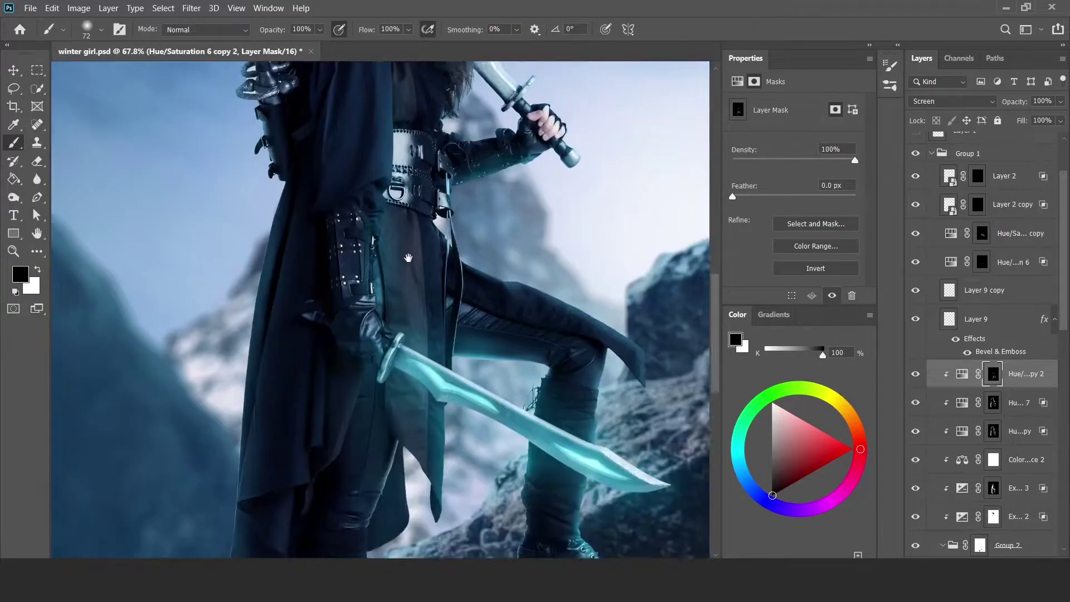
key("ctrl+minus")
left_click(419, 309, "ctrl")
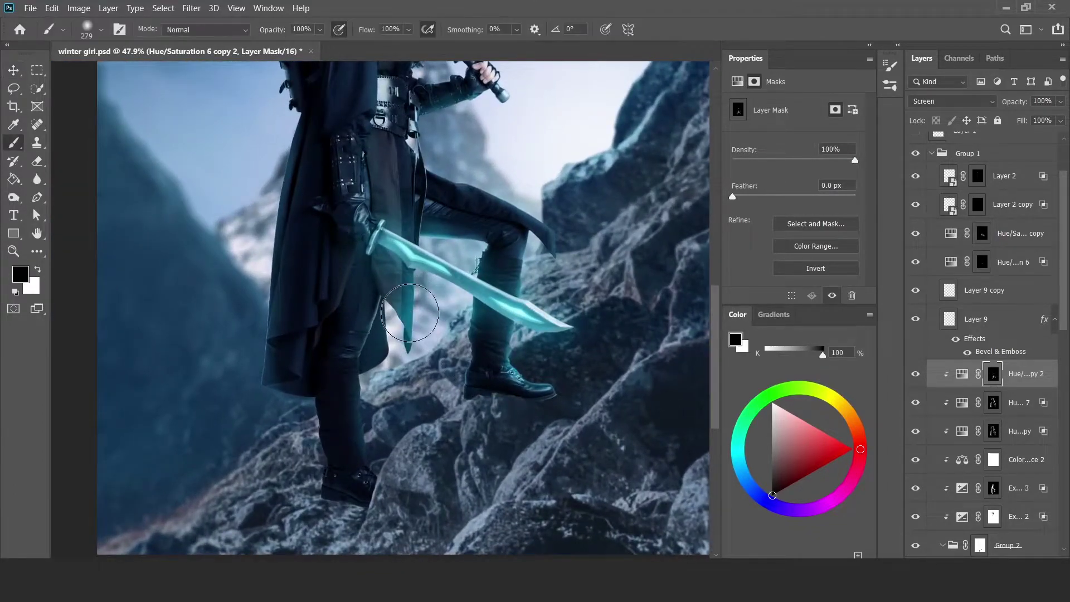
scroll(419, 310, "down", 3)
left_click_drag(1003, 375, 992, 191)
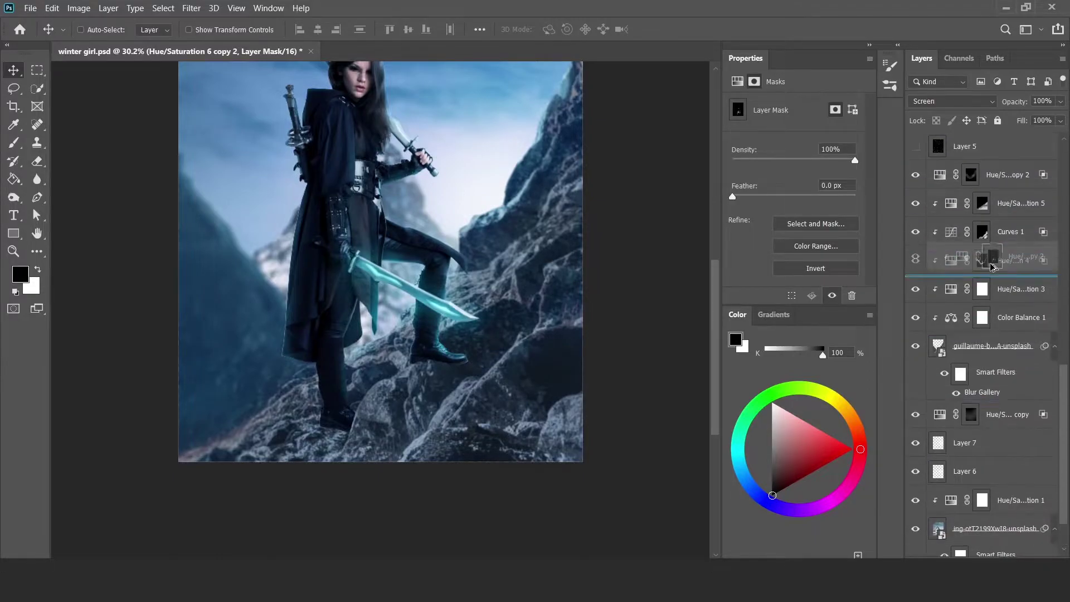
Clear the Hue/Sat copy 3 mask to black and choose a soft brush
left_click(982, 203, "alt")
key("alt+BackSpace")
left_click(940, 205)
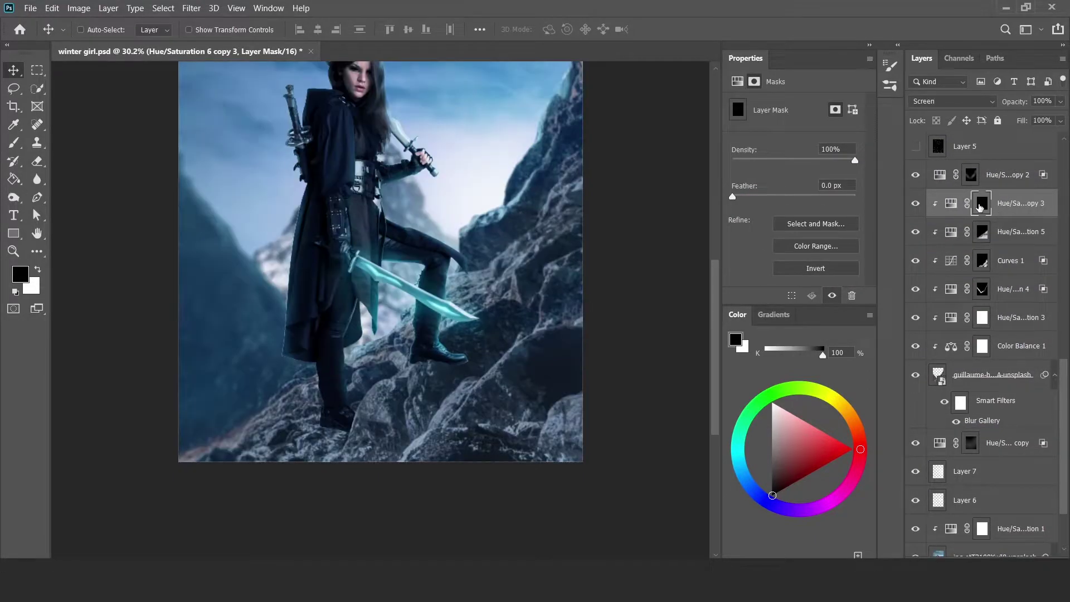
key("b")
right_click(389, 237)
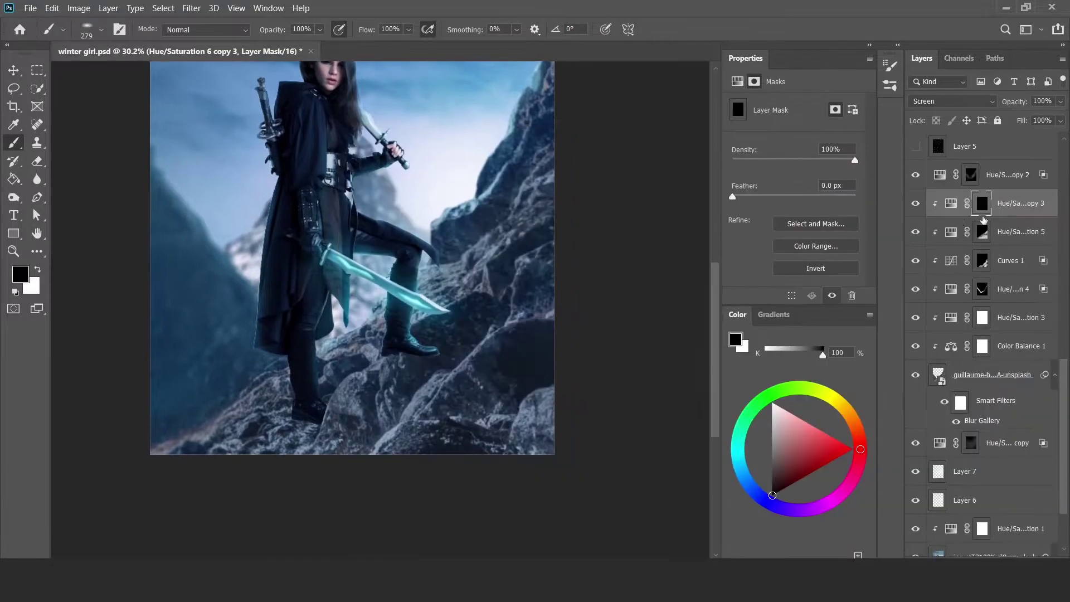
key("ctrl+backslash")
Paint glow onto the rocks under the boot, then reopen the mountain's Field Blur with a new point
key("d")
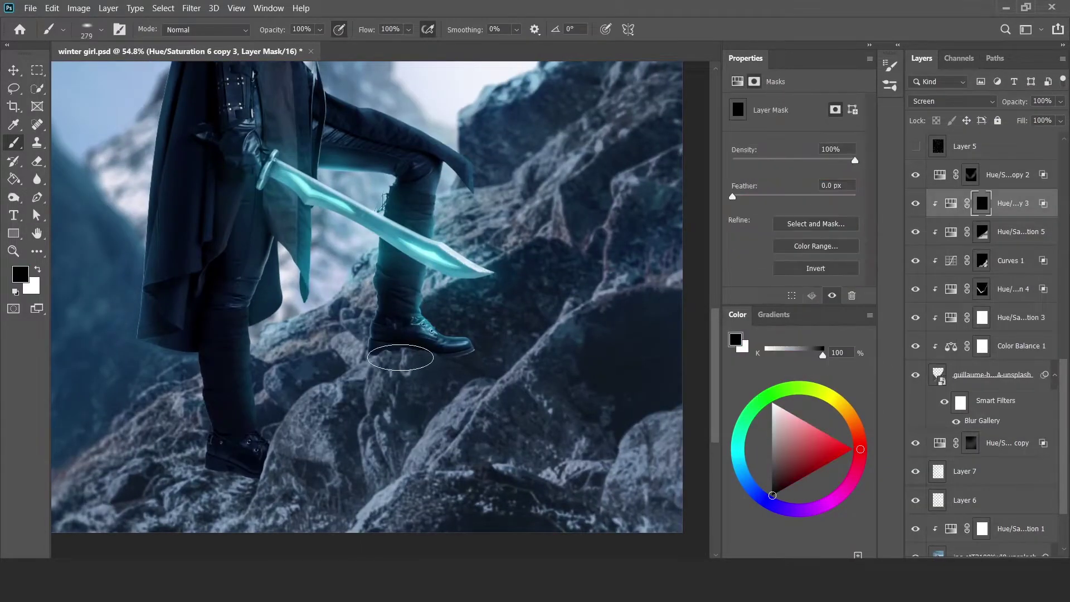
key("x")
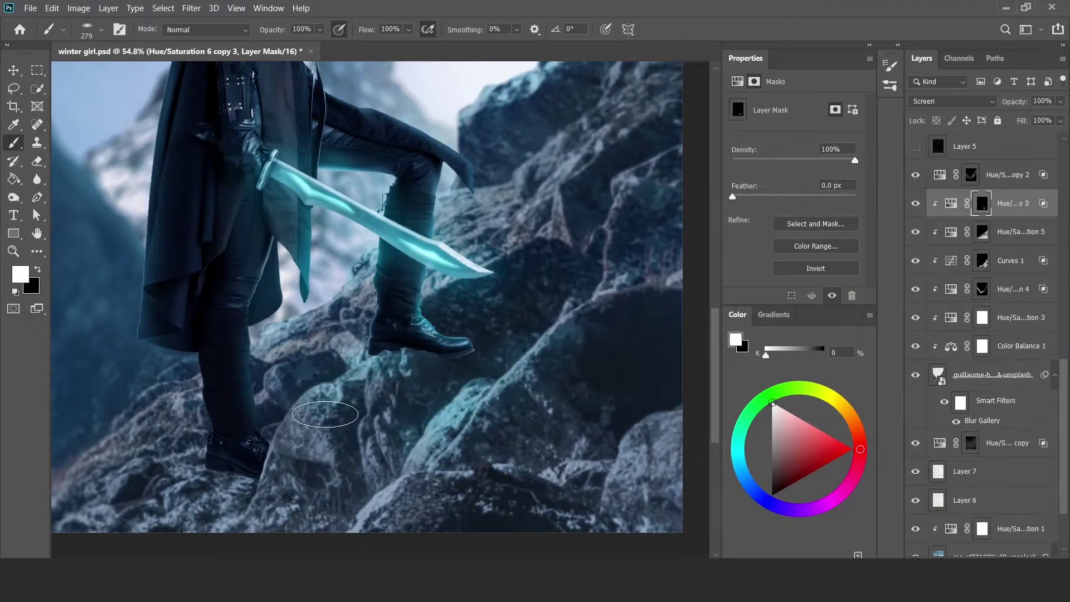
double_click(982, 420)
left_click(591, 287)
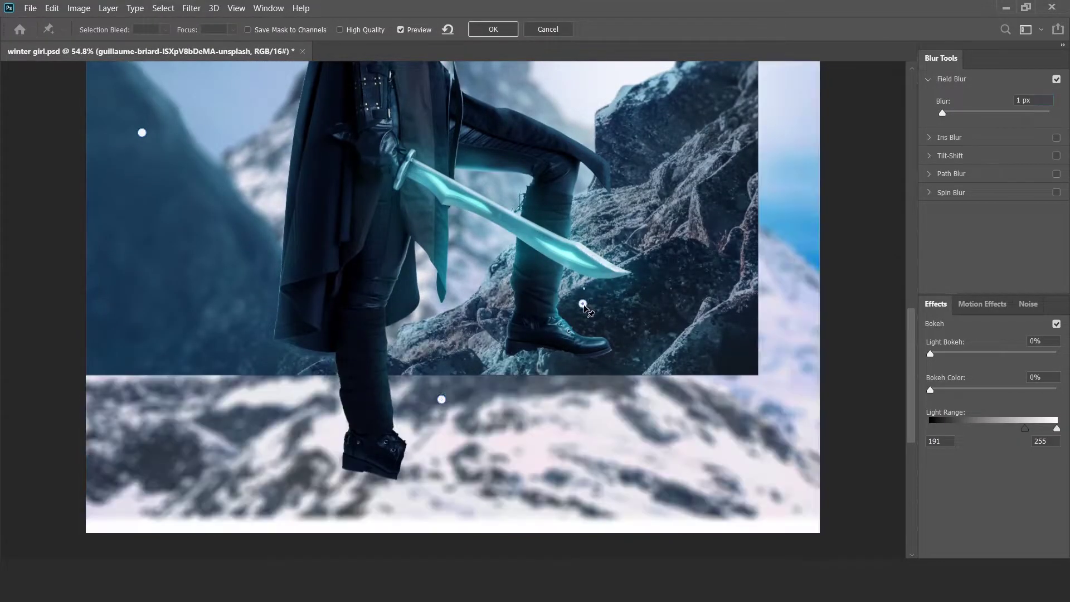
Set the new rock blur point to about 6 px and apply the Field Blur
scroll(435, 307, "up", 2)
left_click_drag(684, 258, 683, 279)
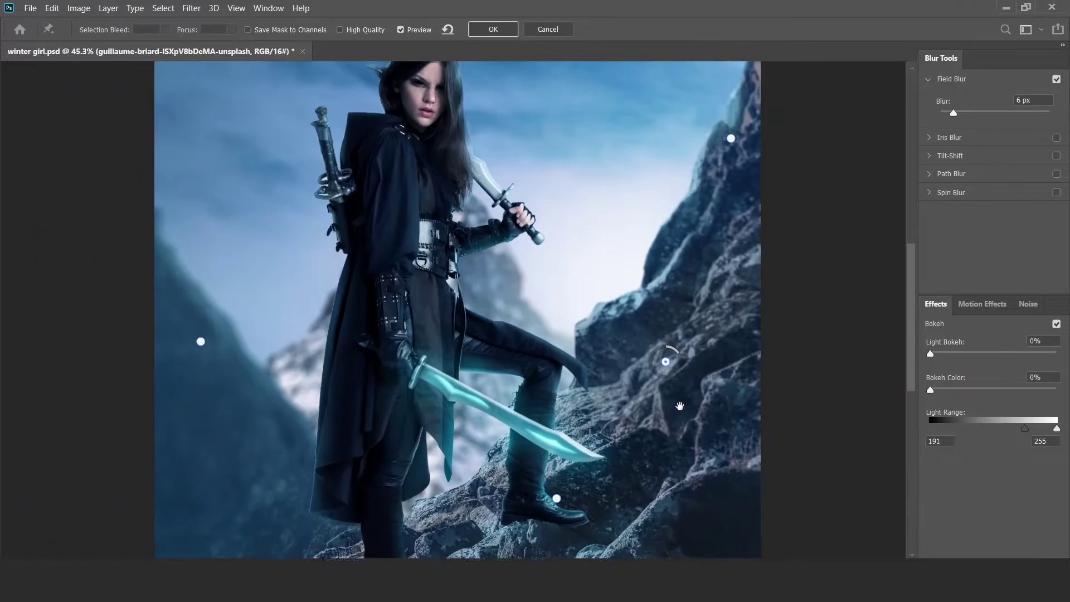
key("Return")
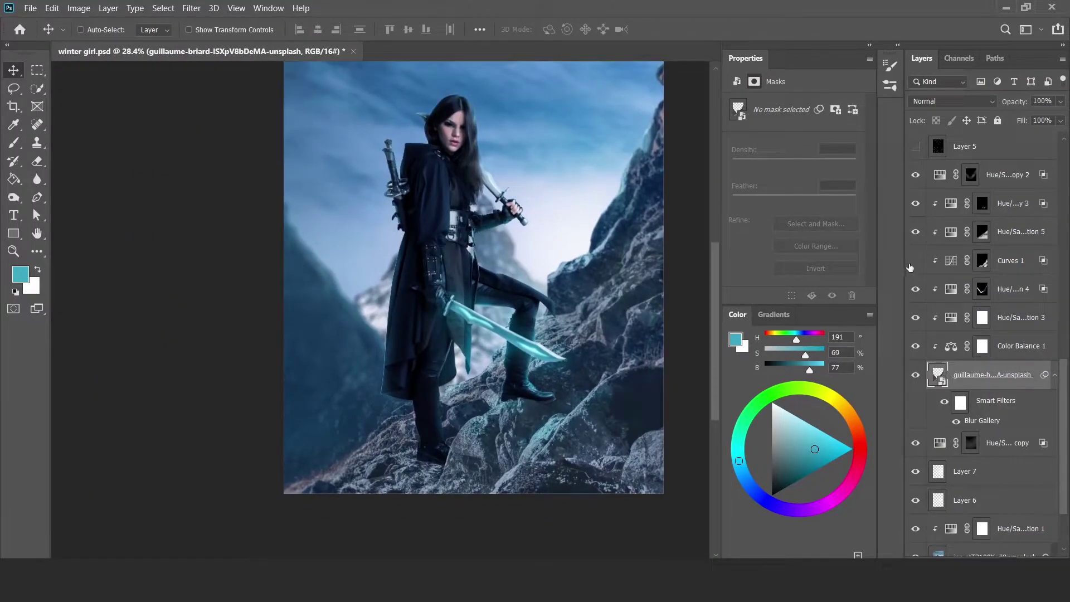
Target the Color Balance 1 mask with a large soft black brush and collapse Group 2
left_click(982, 345)
key("b")
key("d")
right_click(370, 139)
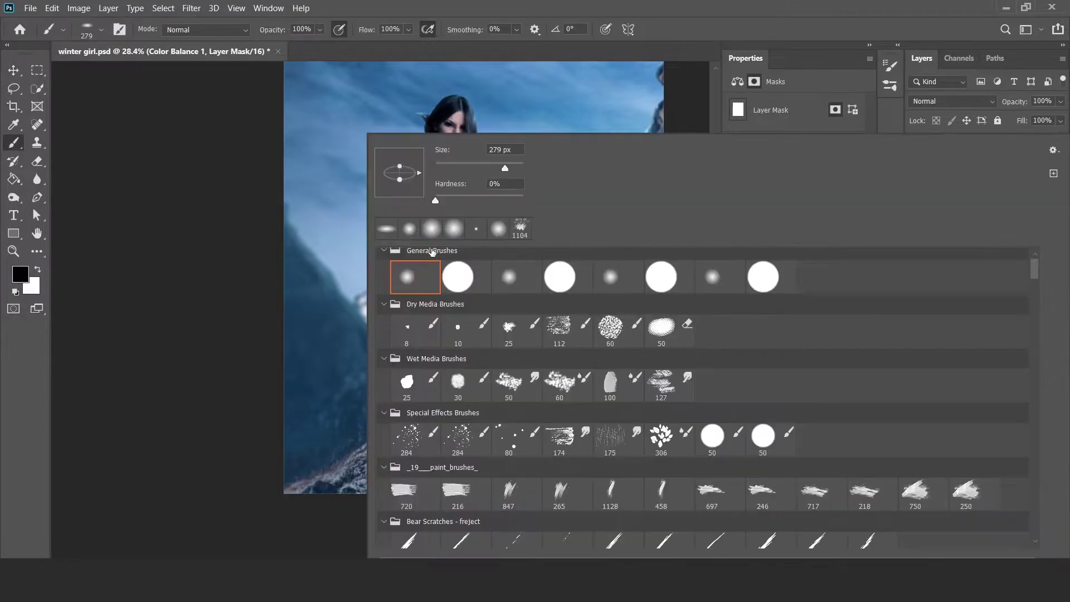
key("Escape")
key("v")
scroll(474, 390, "up", 4)
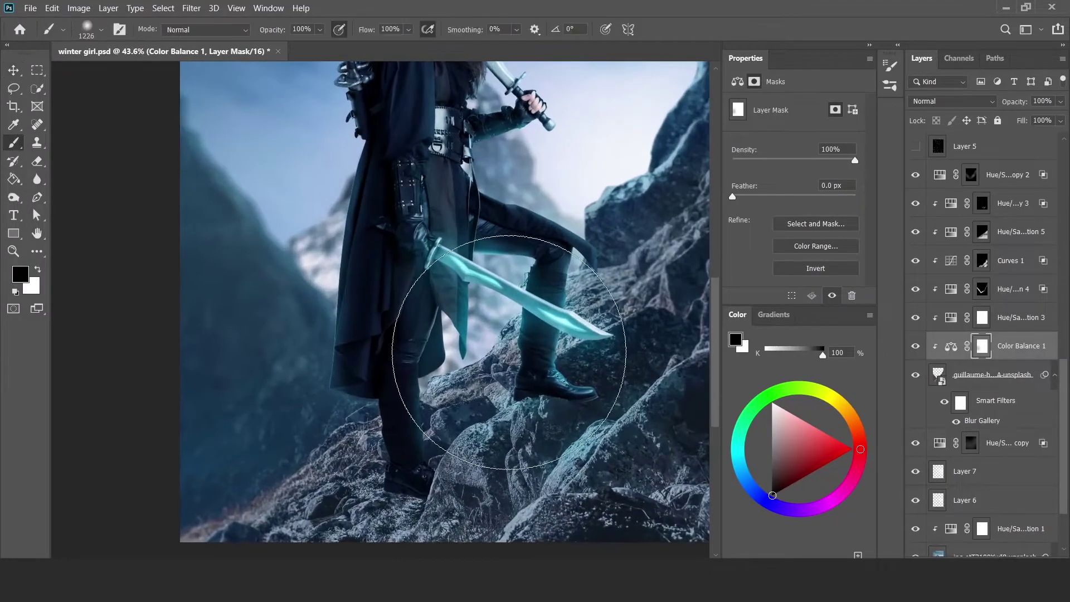
scroll(941, 376, "up", 5)
left_click(940, 376)
left_click(1026, 203)
Add an Exposure layer at −2.88 with an inverted black mask
left_click(987, 564)
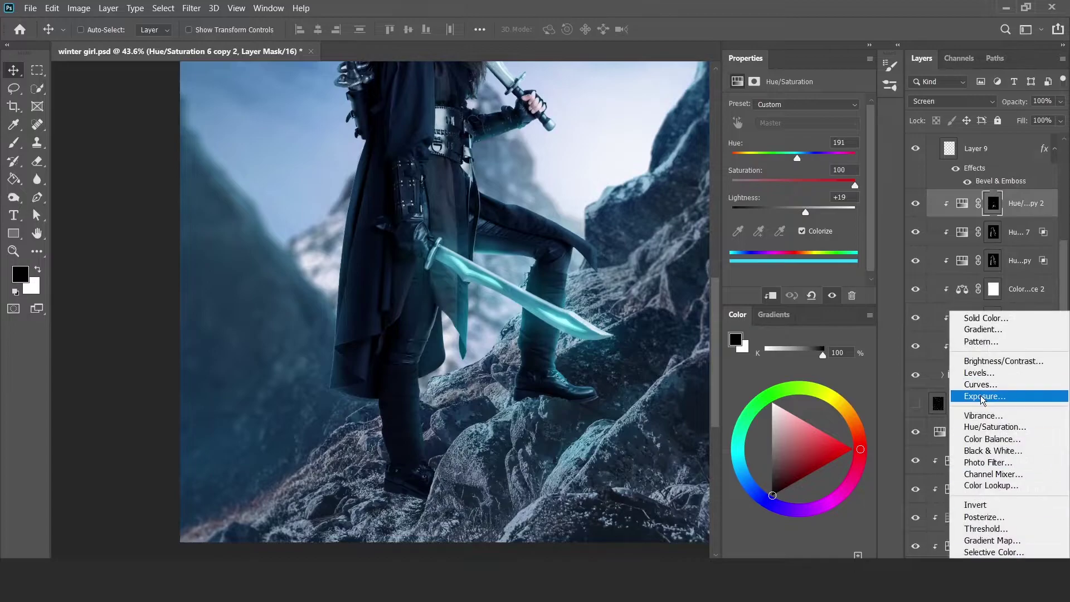
left_click(973, 401)
left_click_drag(794, 135, 767, 136)
key("ctrl+i")
key("b")
key("x")
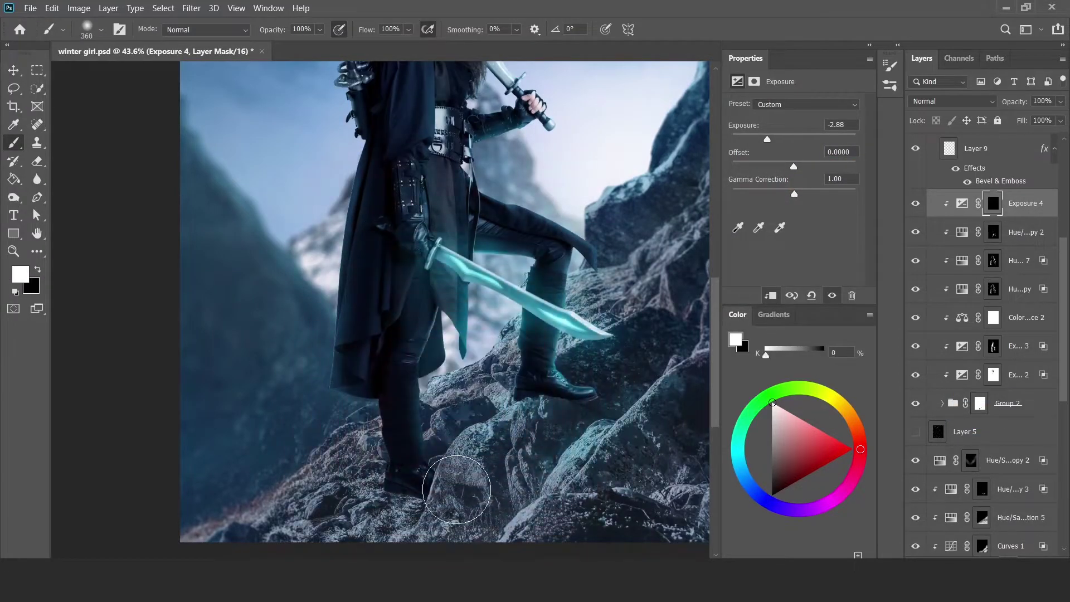
key("v")
scroll(535, 445, "down", 2)
left_click(981, 489)
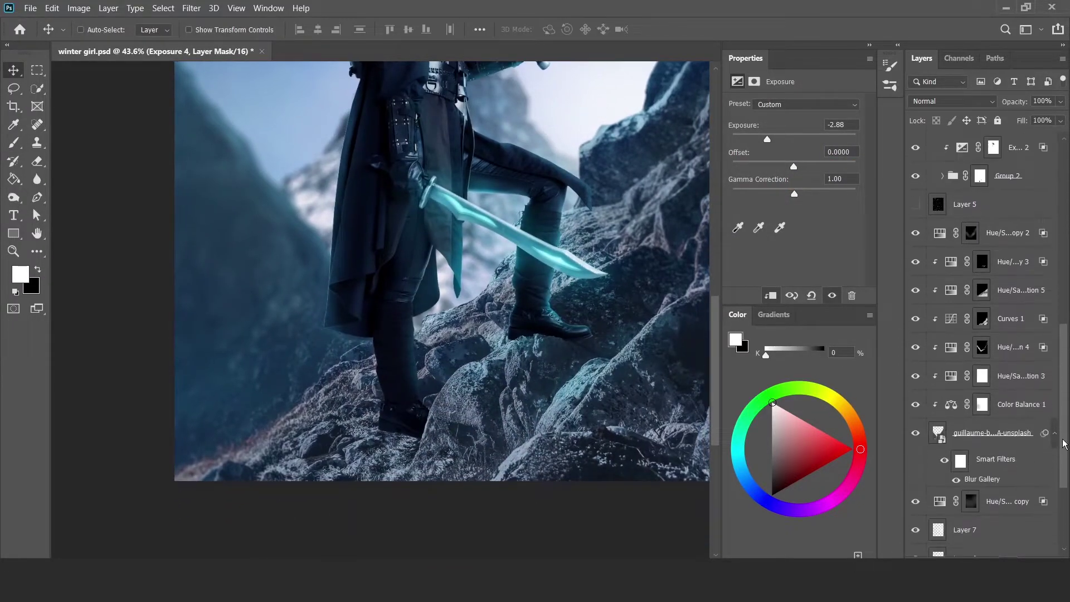
scroll(970, 480, "down", 5)
Add a second Exposure layer at −3.11 with an inverted mask and a smaller brush
left_click(987, 564)
left_click(973, 401)
left_click_drag(794, 136, 765, 136)
key("ctrl+i")
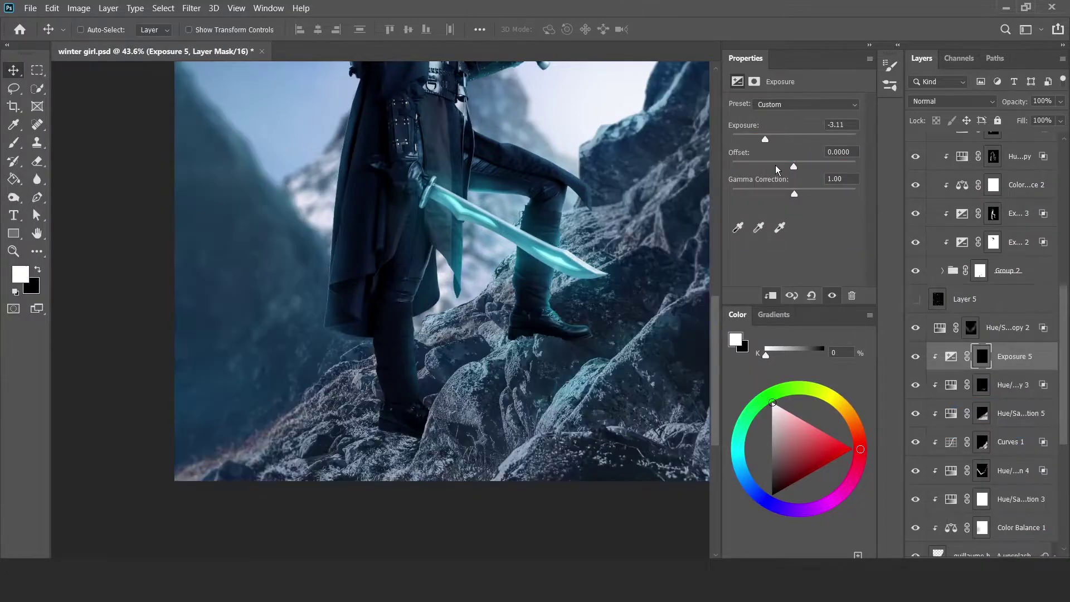
key("b")
scroll(492, 250, "up", 5)
key("bracketleft")
key("bracketleft")
key("bracketleft")
key("x")
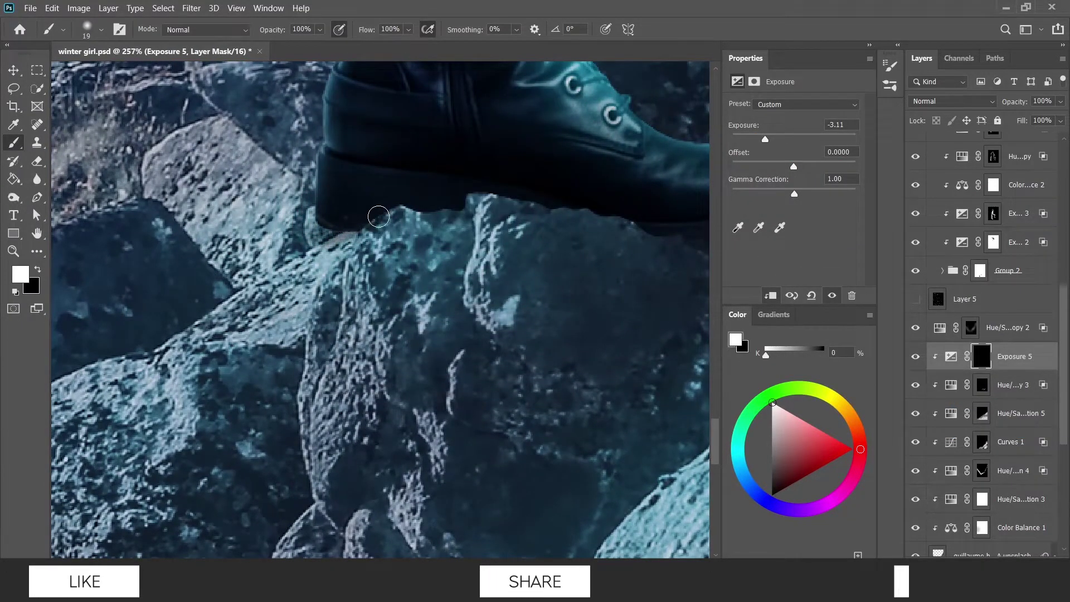
Paint contact shadows onto the rock along the boot soles
key("x")
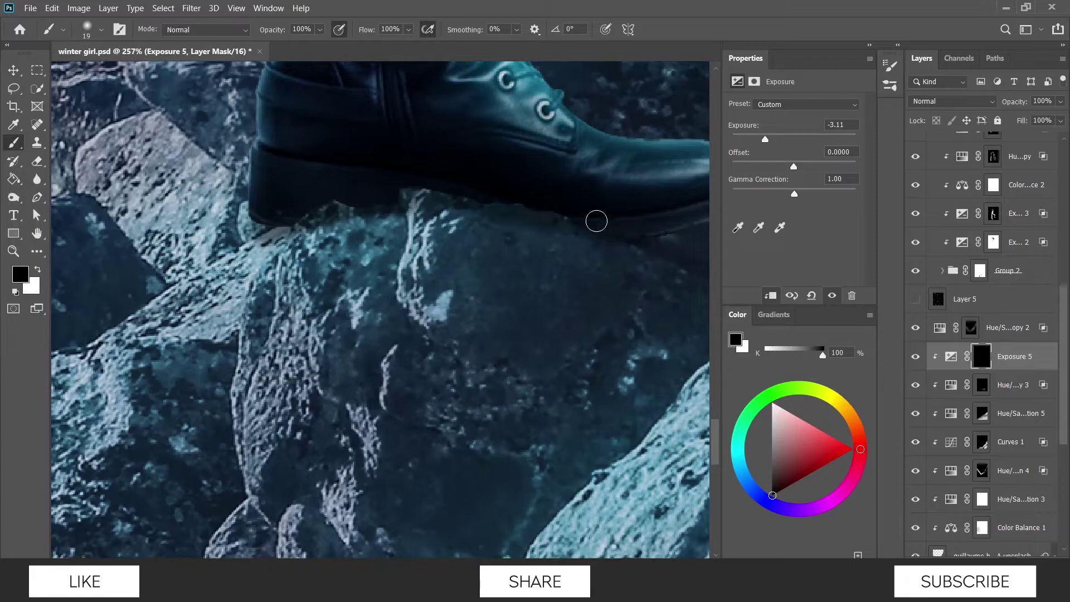
key("x")
left_click_drag(546, 222, 384, 201)
key("x")
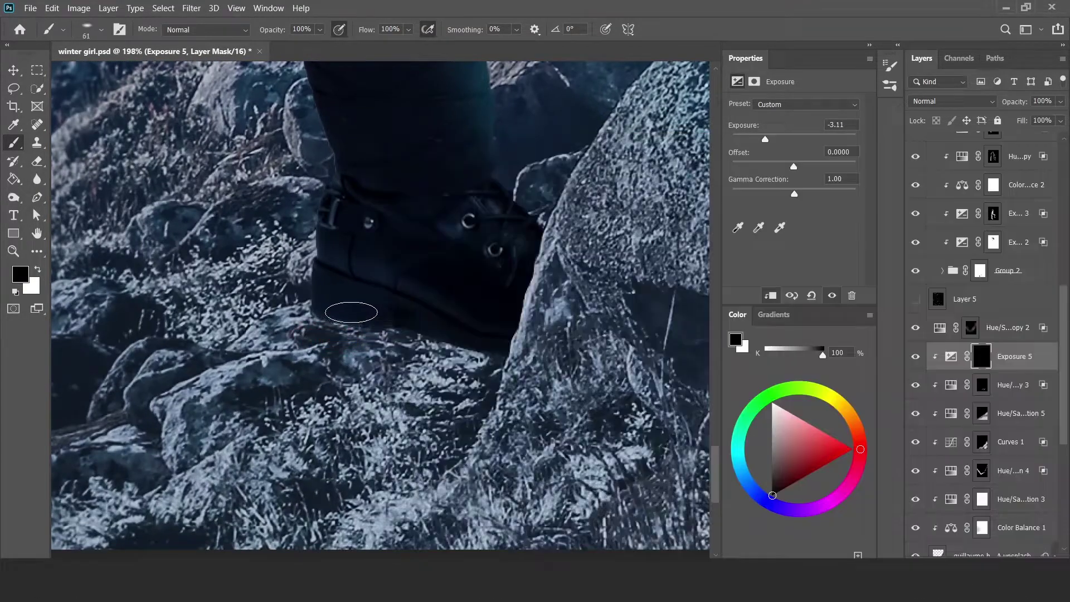
key("x")
left_click_drag(365, 319, 528, 336)
key("x")
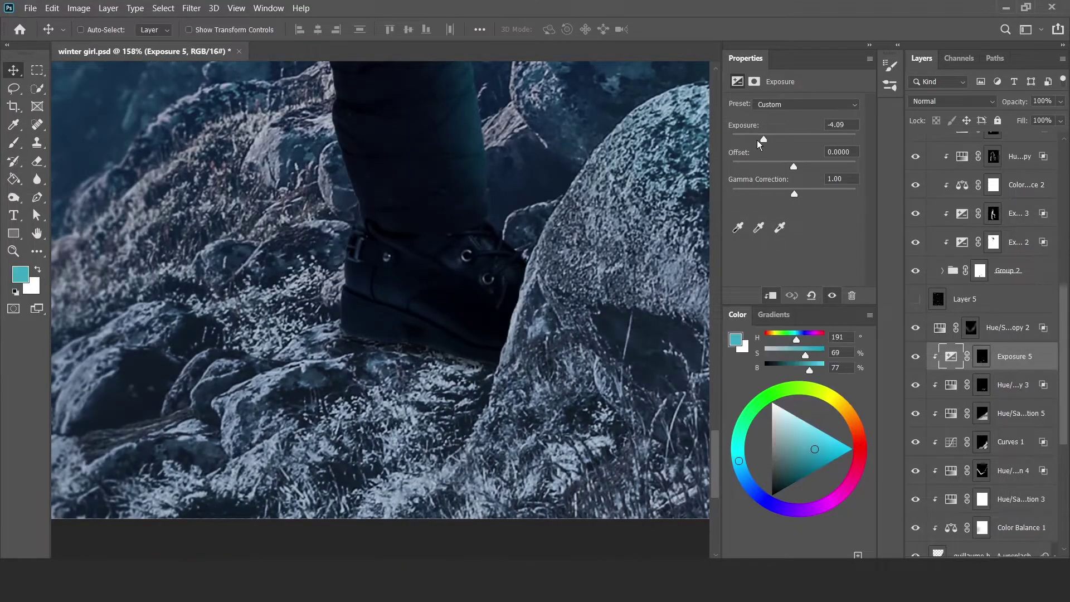
Target the Exposure 4 mask with a soft round brush
scroll(962, 383, "up", 3)
scroll(962, 382, "up", 3)
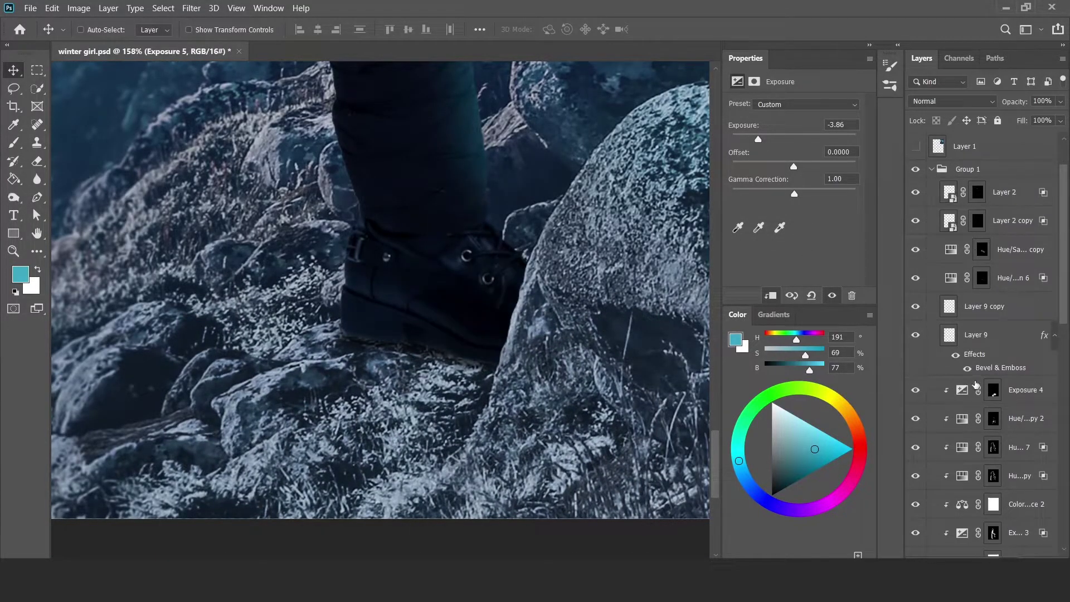
left_click(976, 386)
left_click(993, 389)
key("b")
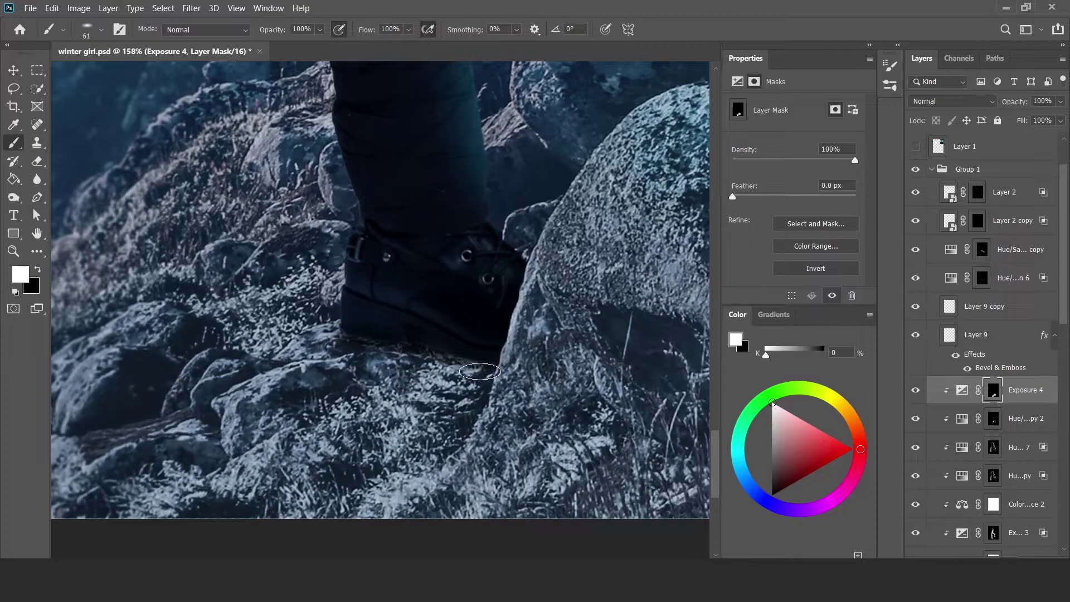
right_click(341, 304)
double_click(408, 274)
key("ctrl+0")
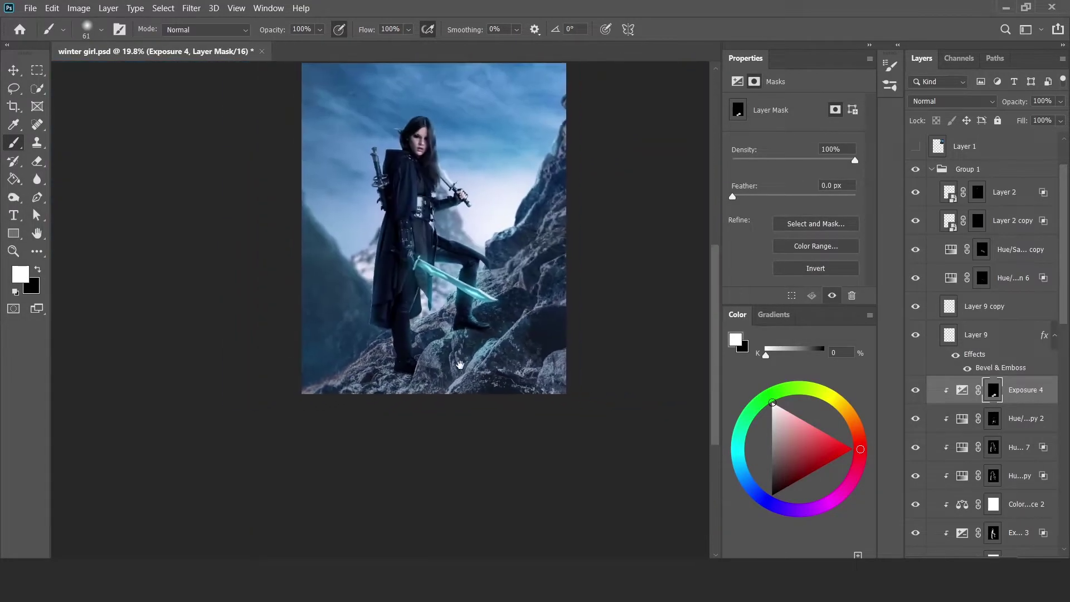
scroll(413, 297, "up", 5)
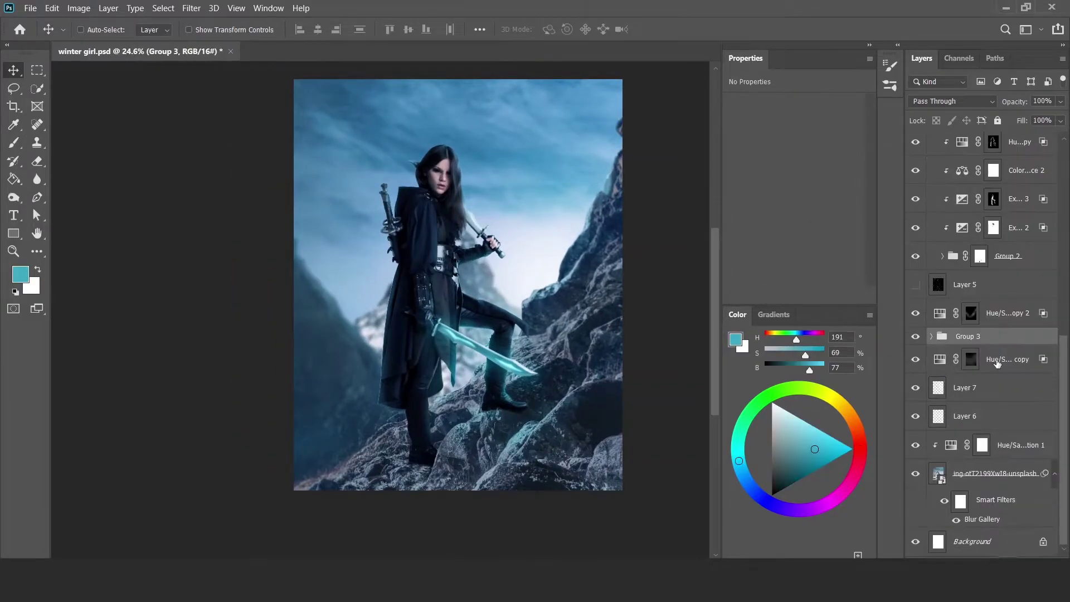
Feather the Hue/Saturation copy layer's mask to about 82 px
left_click(997, 361)
left_click(970, 360)
left_click_drag(733, 196, 807, 197)
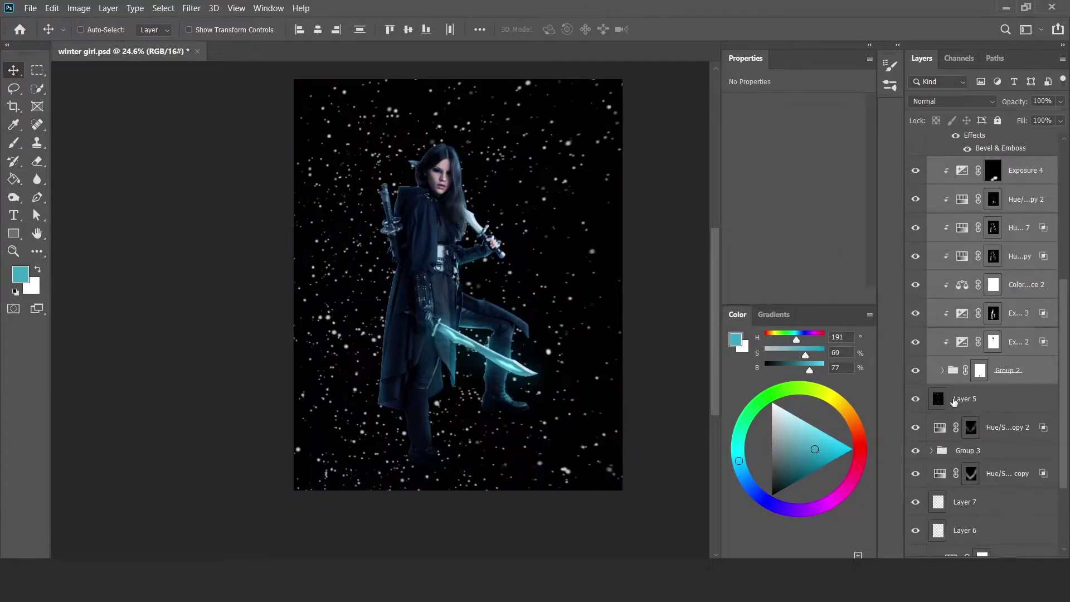
Set Layer 5 to Screen and use Blend If to drop its darker speckles
left_click(942, 219)
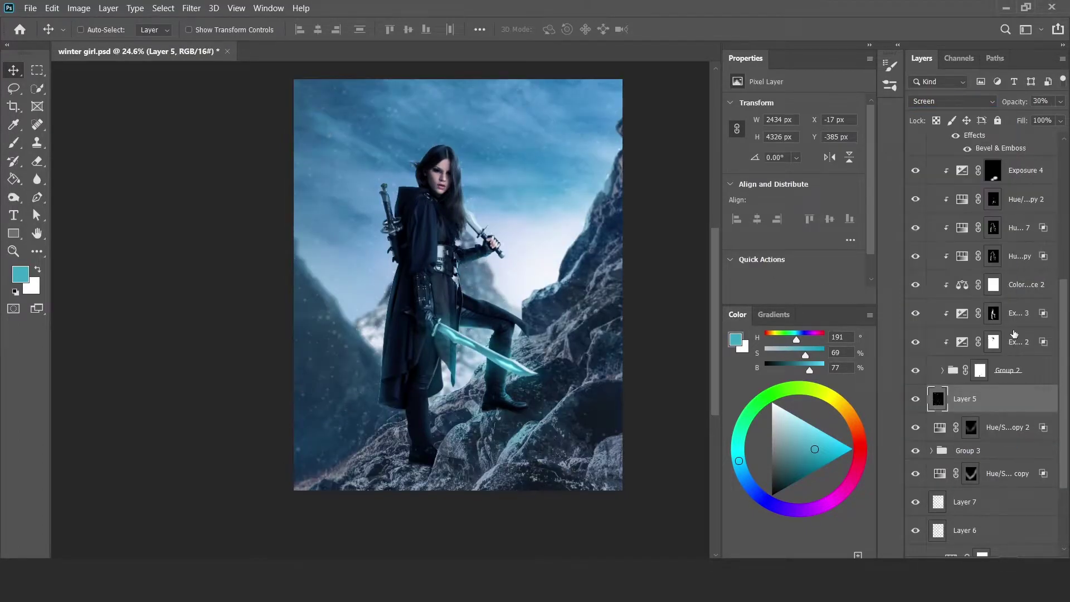
double_click(989, 386)
left_click_drag(715, 338, 811, 340)
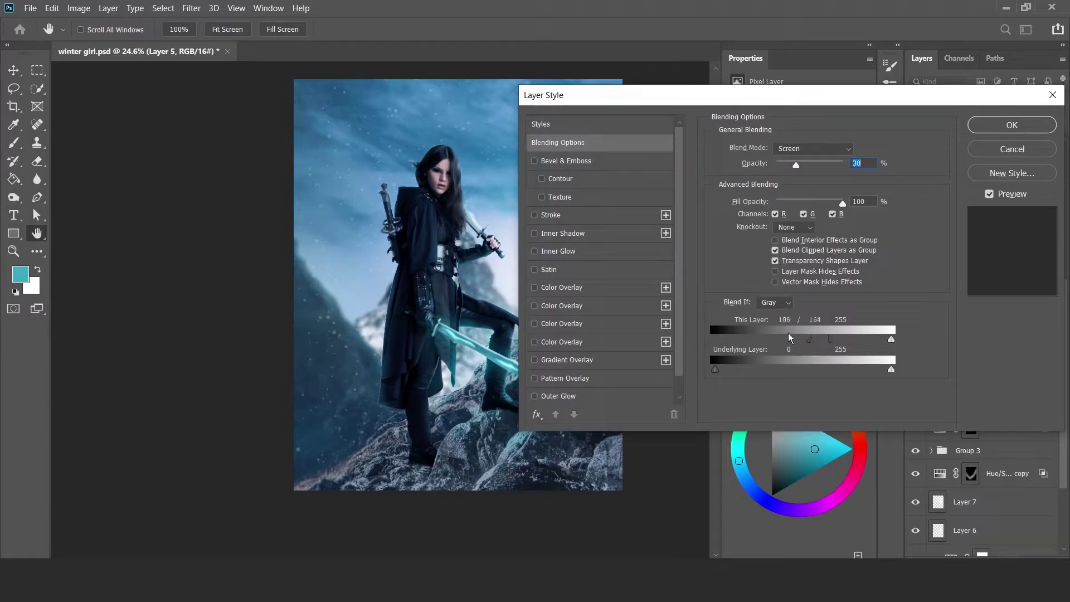
key("Return")
Add a mask to Layer 5 and paint it to limit where the snow shows
key("b")
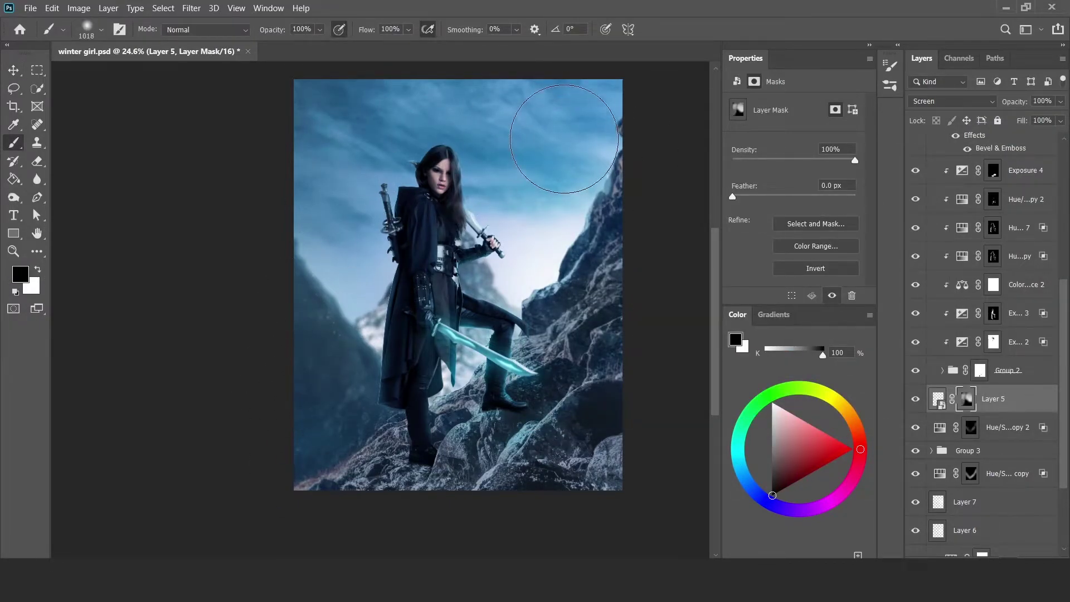
key("x")
key("v")
scroll(994, 281, "up", 5)
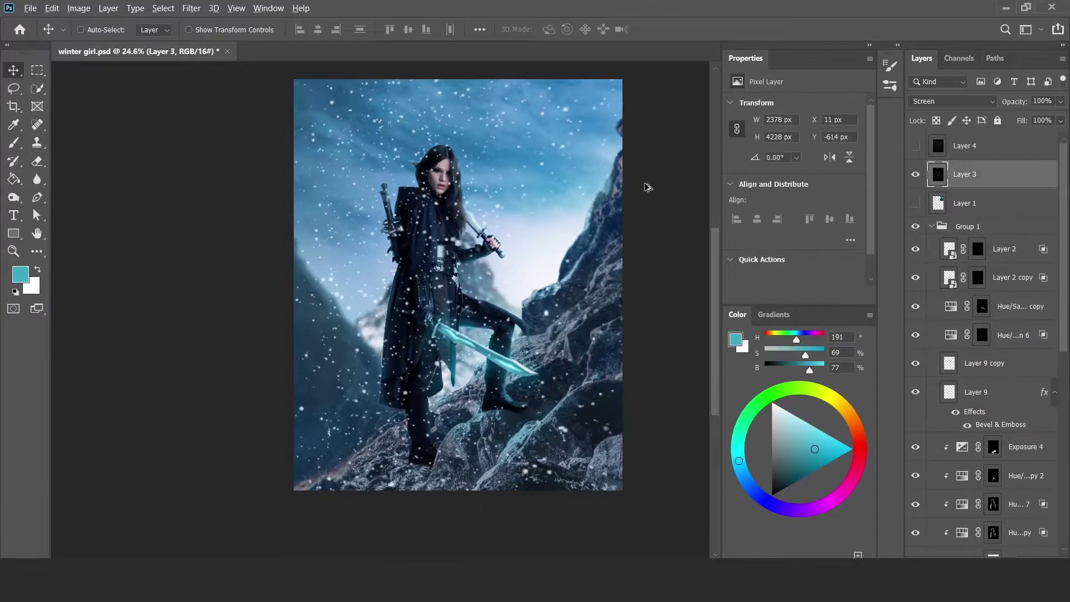
Convert Layer 3 to a smart object and apply Motion Blur to the snow
left_click(1011, 125)
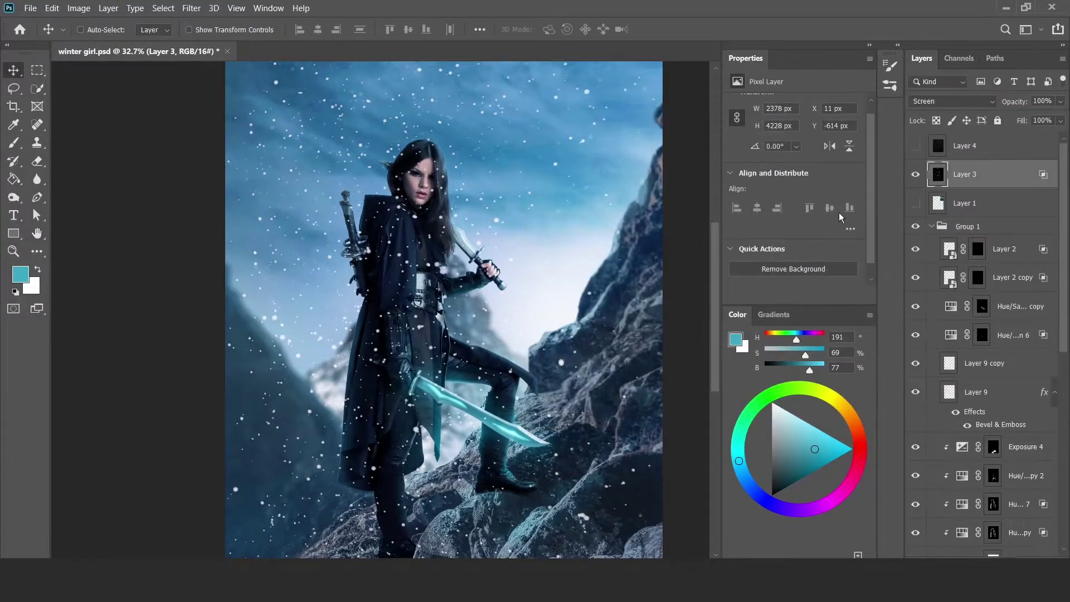
left_click(191, 8)
left_click(390, 177)
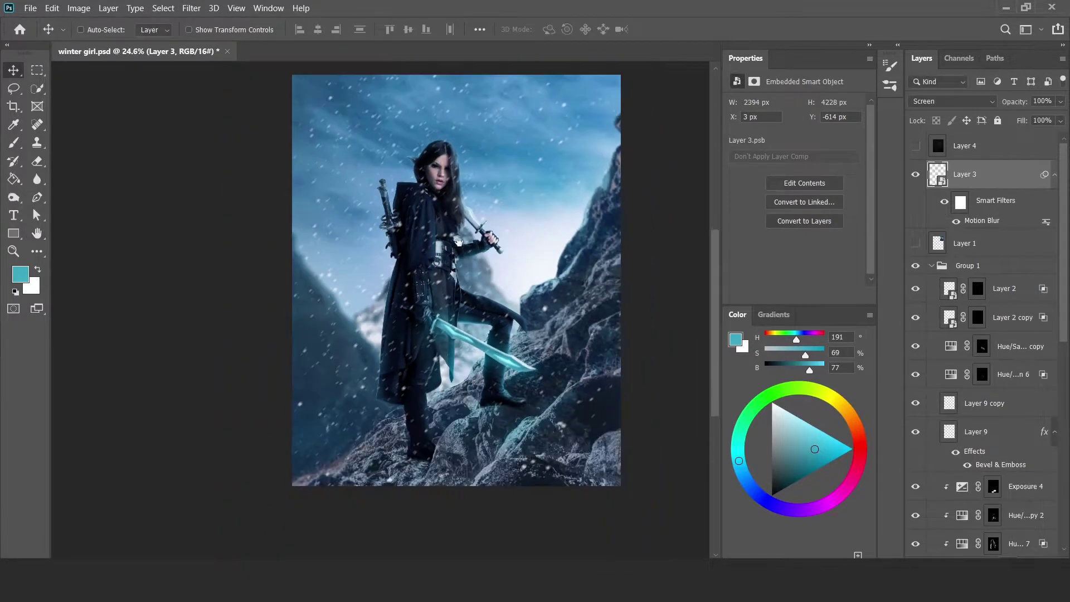
Add a Hue/Saturation adjustment above the blurred Layer 3 snow
key("x")
key("x")
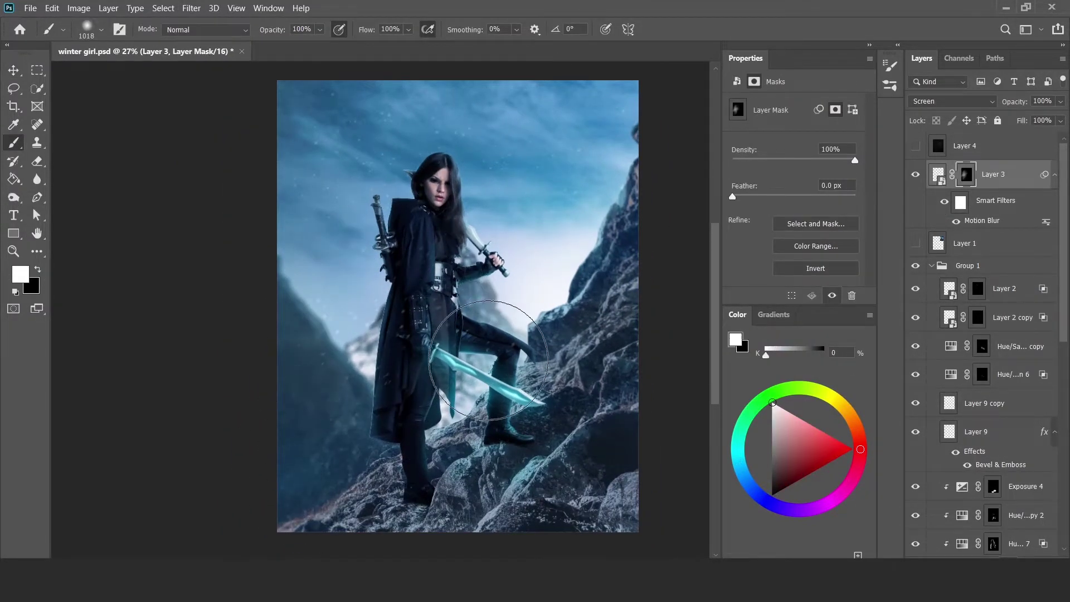
key("x")
key("x")
key("x")
key("v")
left_click(998, 563)
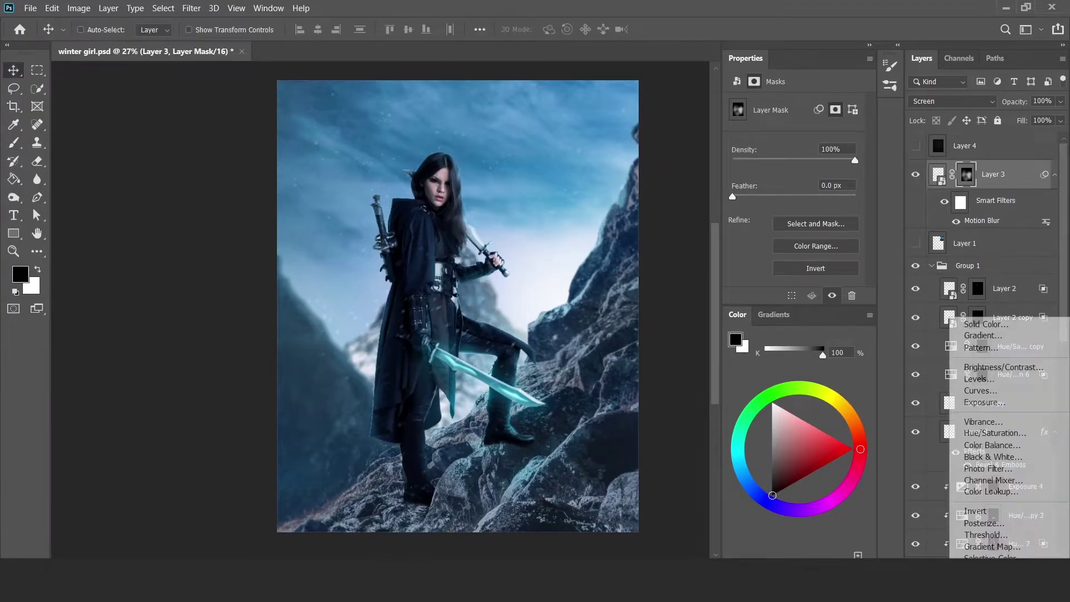
left_click(998, 429)
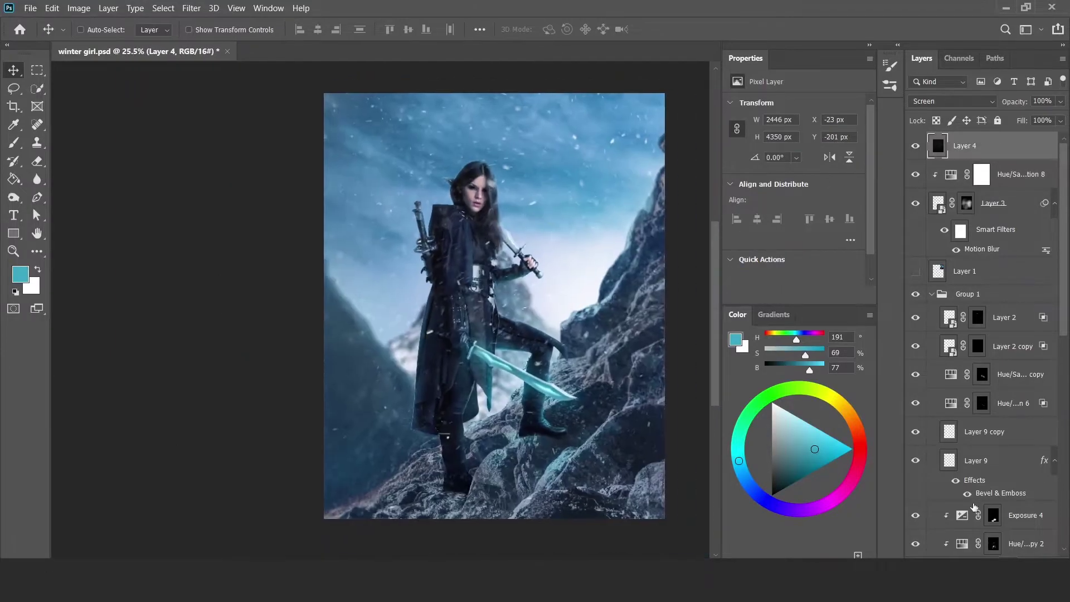
Split Layer 4's This Layer Blend If slider so its glow fades from darker tones
double_click(1003, 145)
left_click_drag(715, 339, 741, 338)
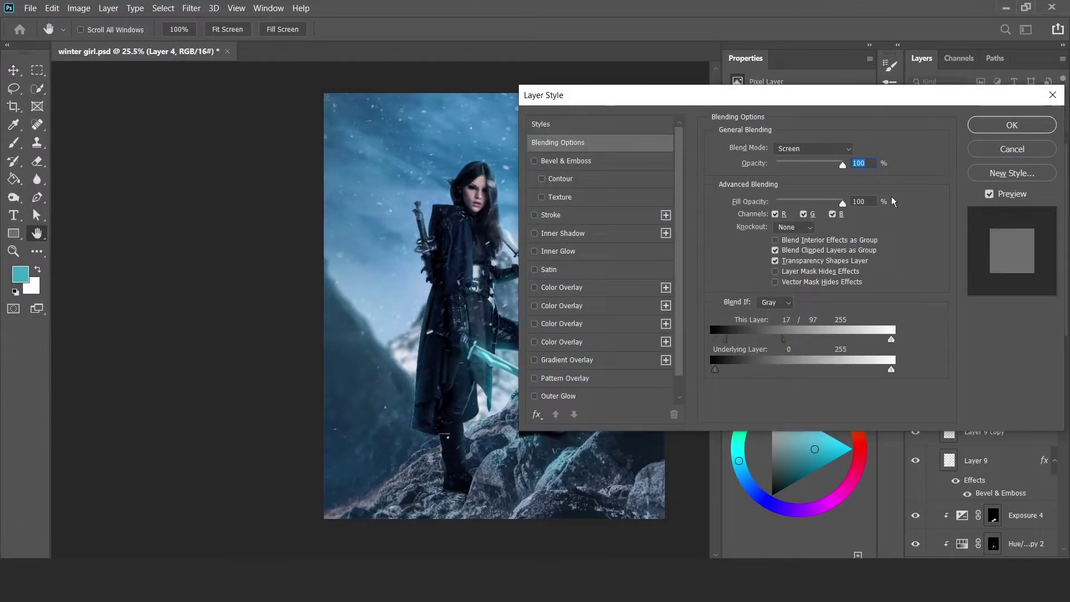
key("Return")
Paint Layer 4's mask white to bring the glow back around the sword
key("b")
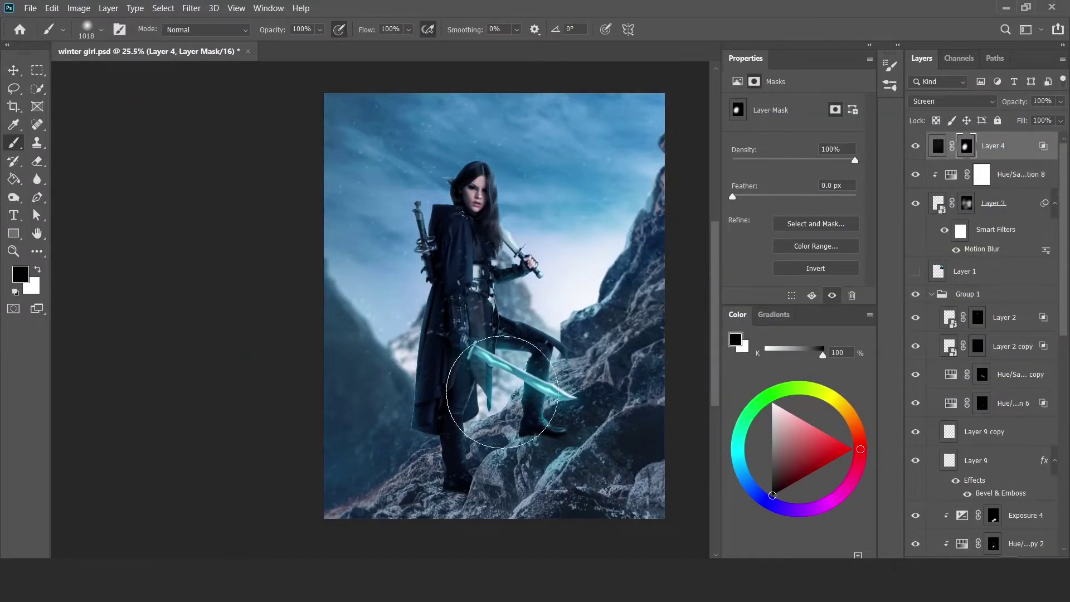
key("x")
left_click_drag(502, 391, 371, 466)
key("v")
scroll(370, 466, "up", 5)
scroll(510, 429, "up", 3)
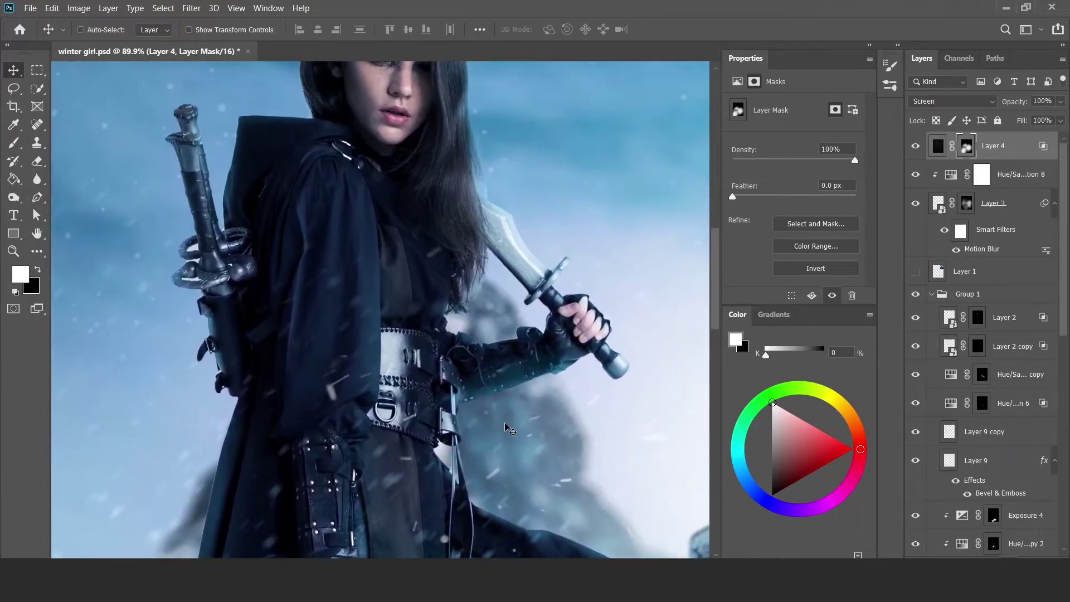
Feather the woman's cutout mask 1 px and shift its edge inward -42% in Select and Mask
scroll(984, 318, "down", 10)
left_click(988, 458)
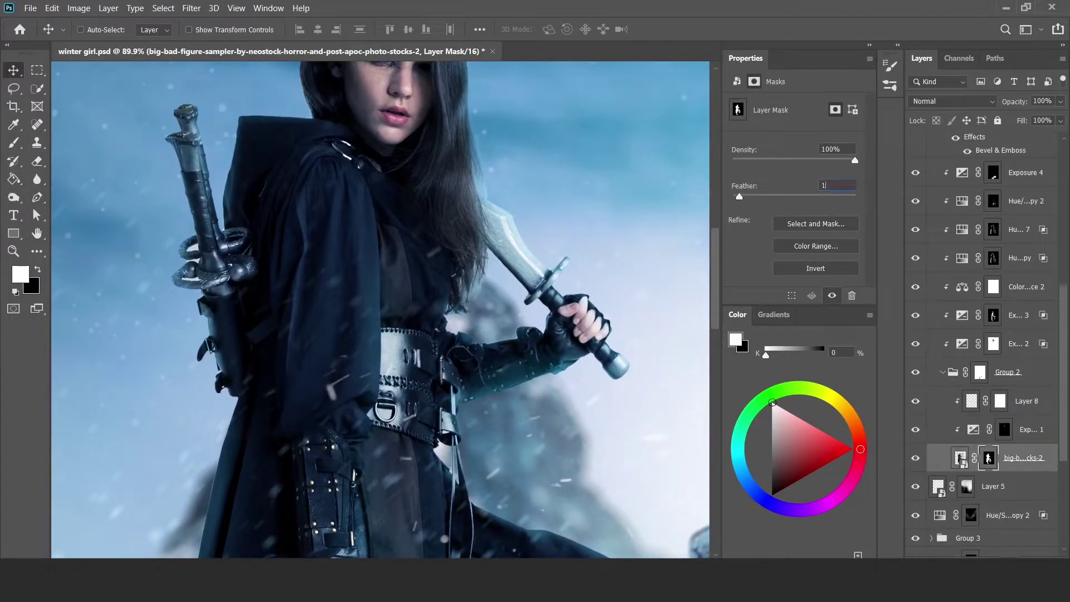
scroll(285, 444, "down", 3)
scroll(251, 438, "up", 3)
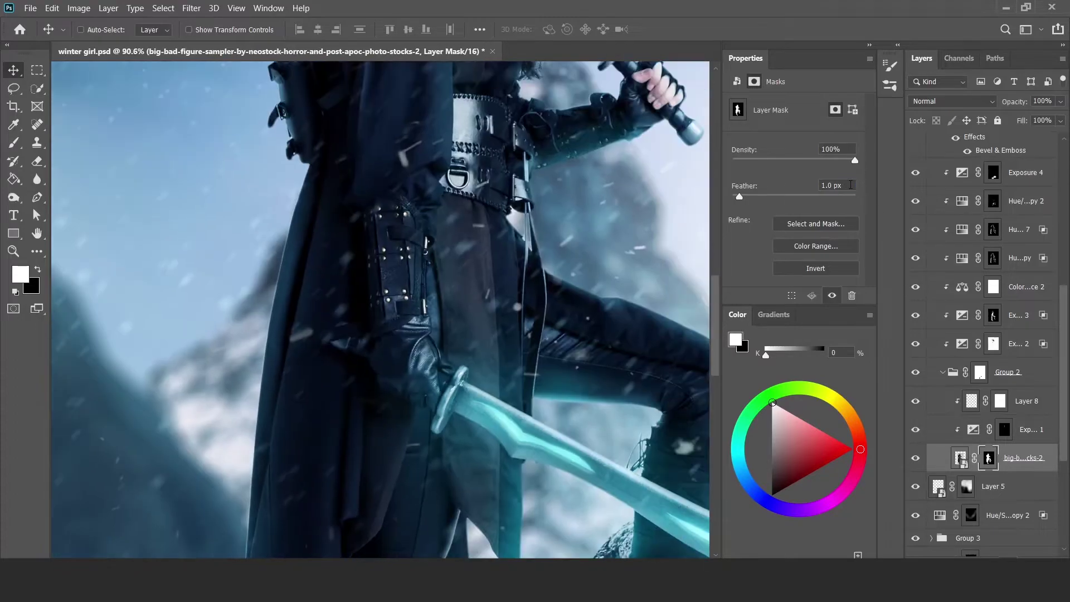
key("ctrl+alt+r")
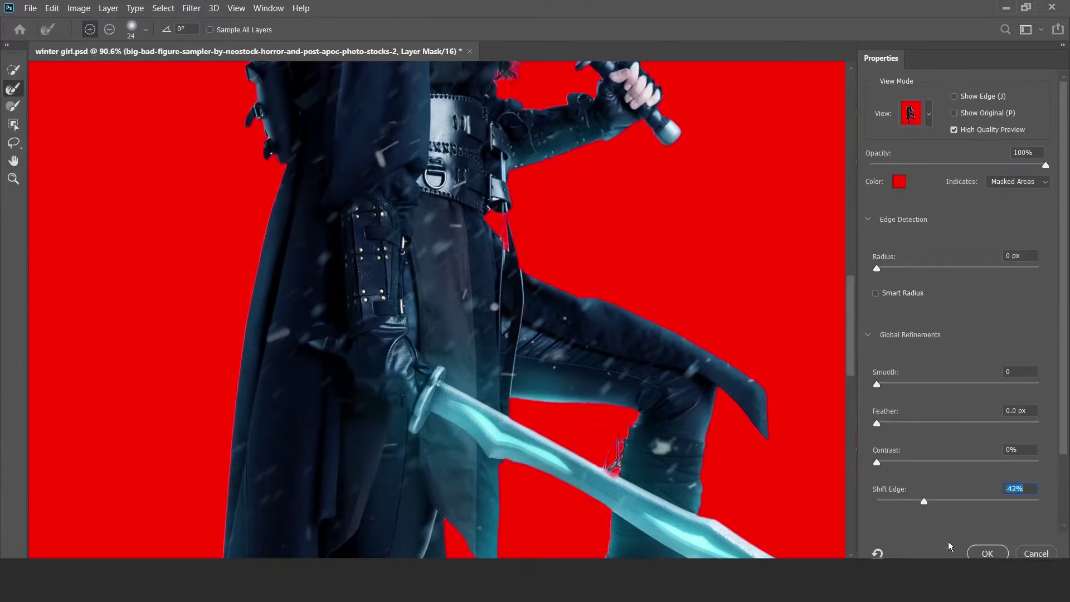
left_click(984, 554)
scroll(384, 223, "down", 3)
scroll(385, 190, "up", 5)
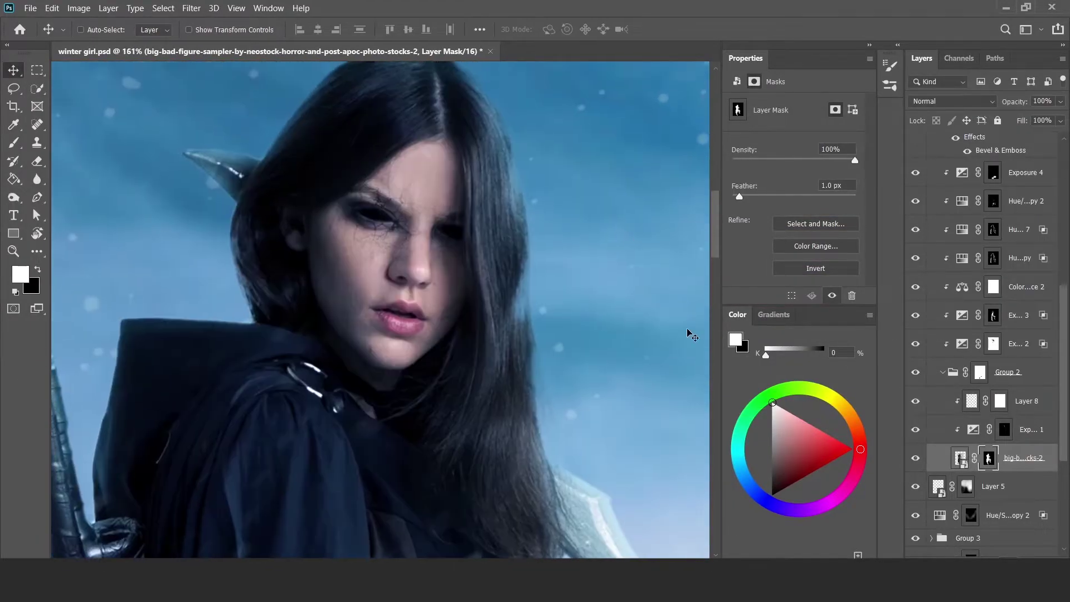
Lasso the first sky gap inside the back sword's hilt and fill it black on the mask
left_click_drag(524, 210, 505, 199)
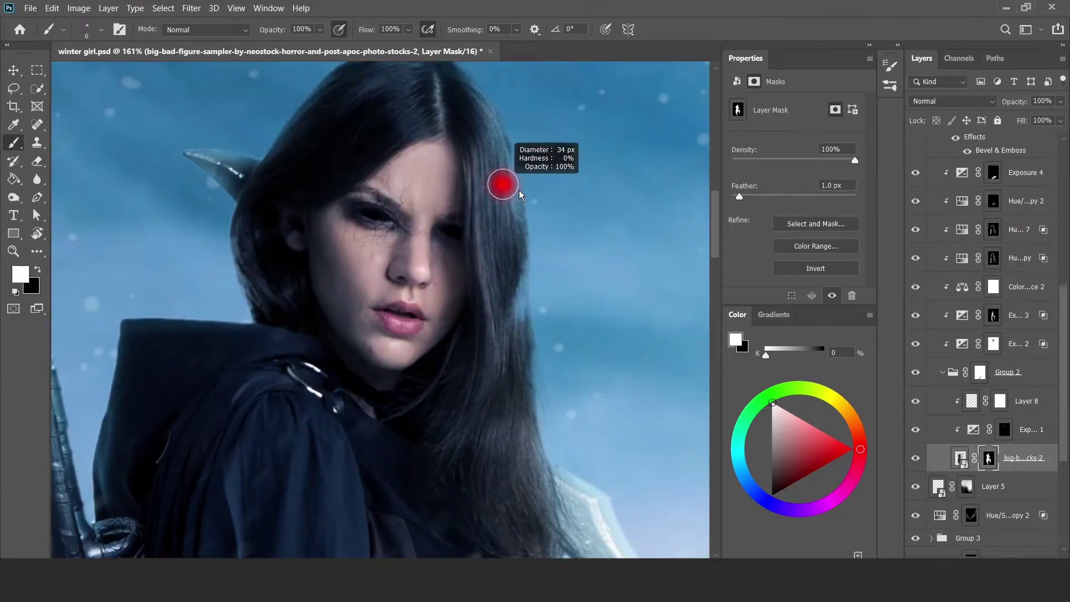
scroll(517, 386, "down", 3)
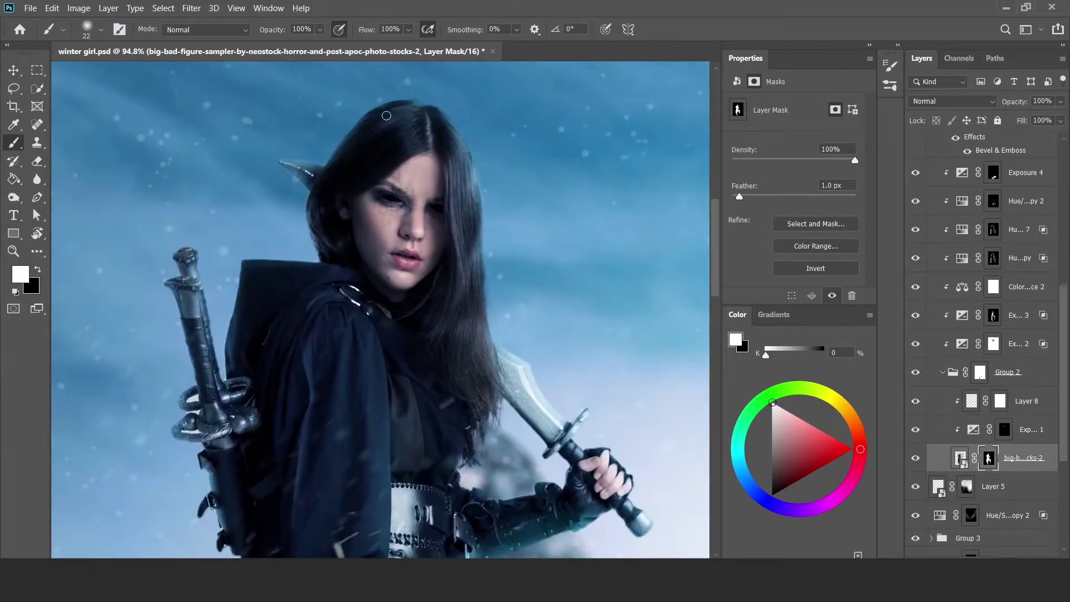
scroll(316, 230, "down", 5)
scroll(322, 217, "up", 10)
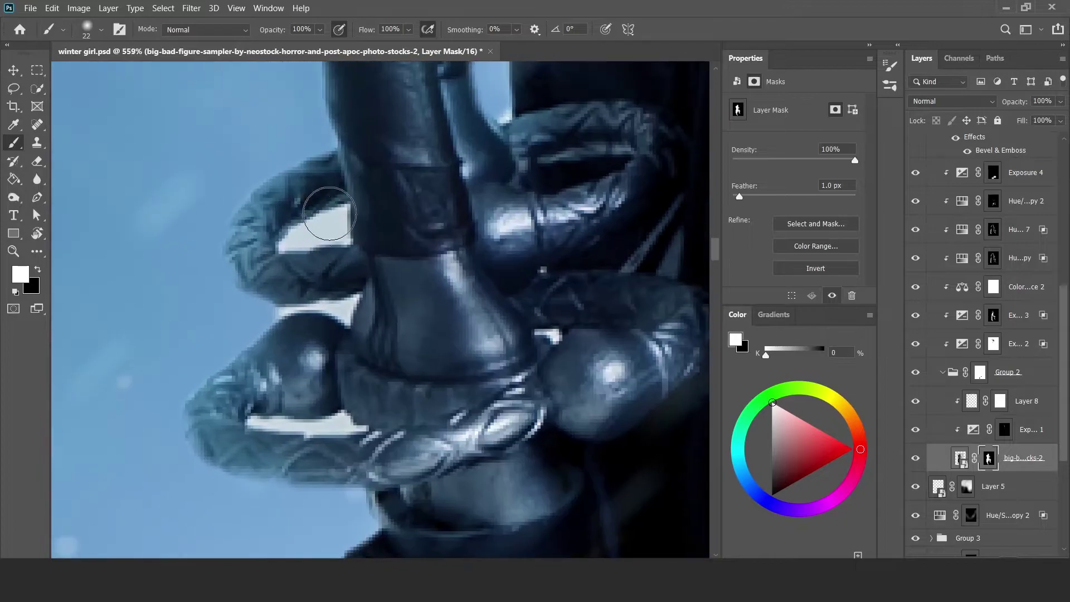
key("x")
key("bracketleft")
key("bracketleft")
key("bracketleft")
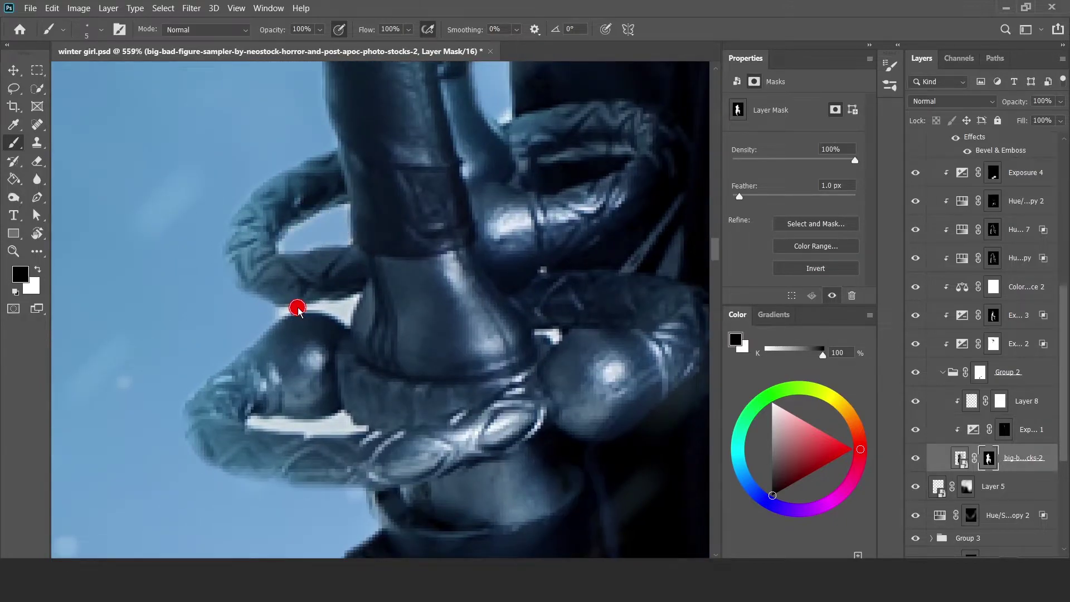
key("l")
left_click_drag(265, 327, 331, 321)
key("alt+BackSpace")
key("ctrl+d")
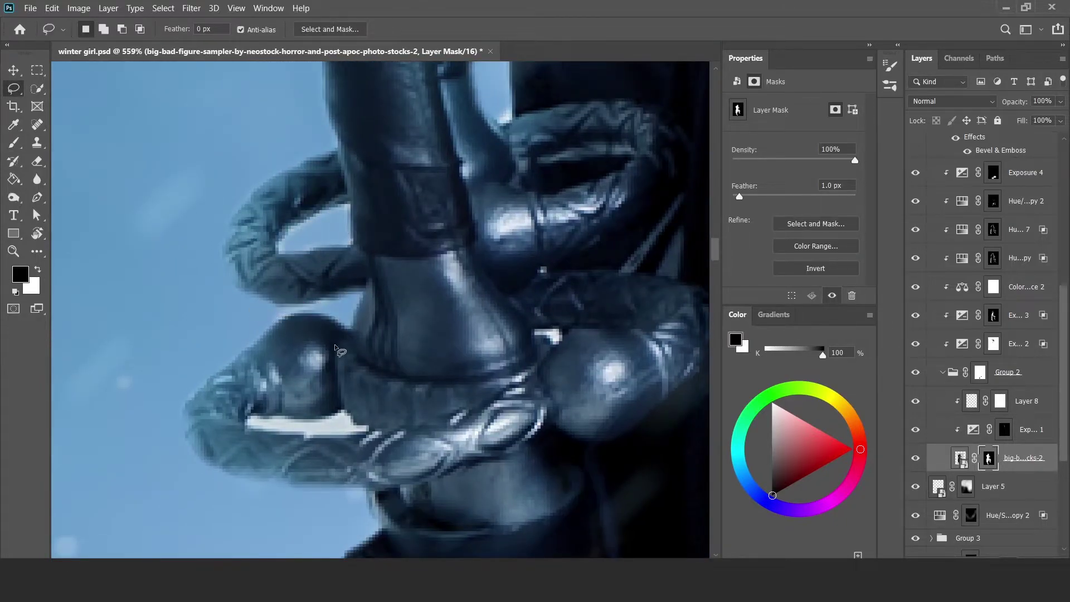
Lasso a second hilt gap and fill it black to hide it
left_click_drag(351, 412, 352, 414)
key("alt+BackSpace")
key("ctrl+d")
scroll(365, 326, "down", 6)
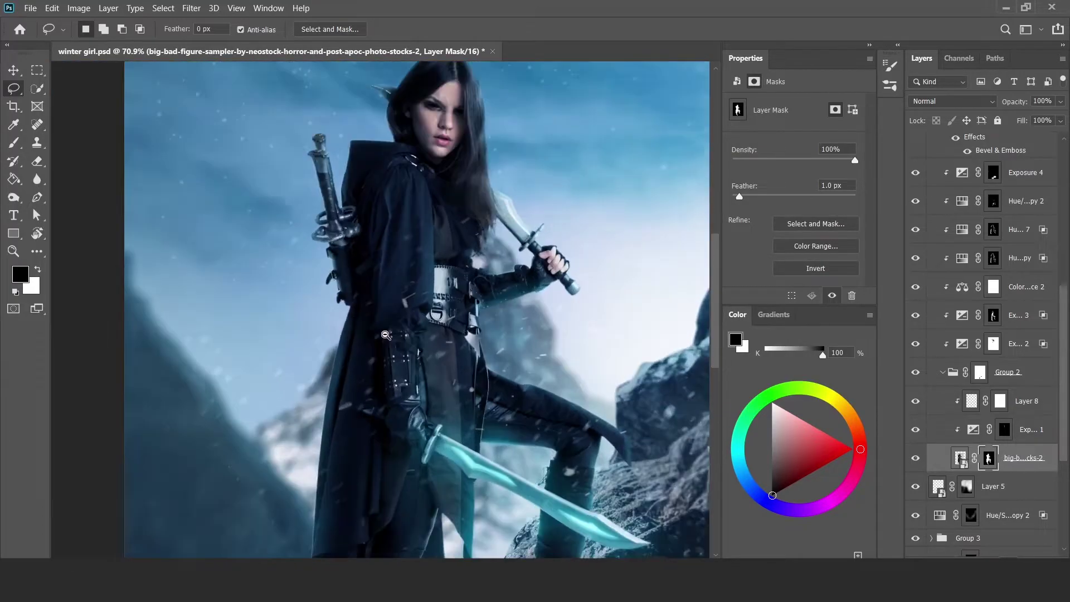
scroll(365, 326, "down", 2)
Select the Hue/Saturation 7 adjustment layer
key("v")
scroll(975, 286, "up", 3)
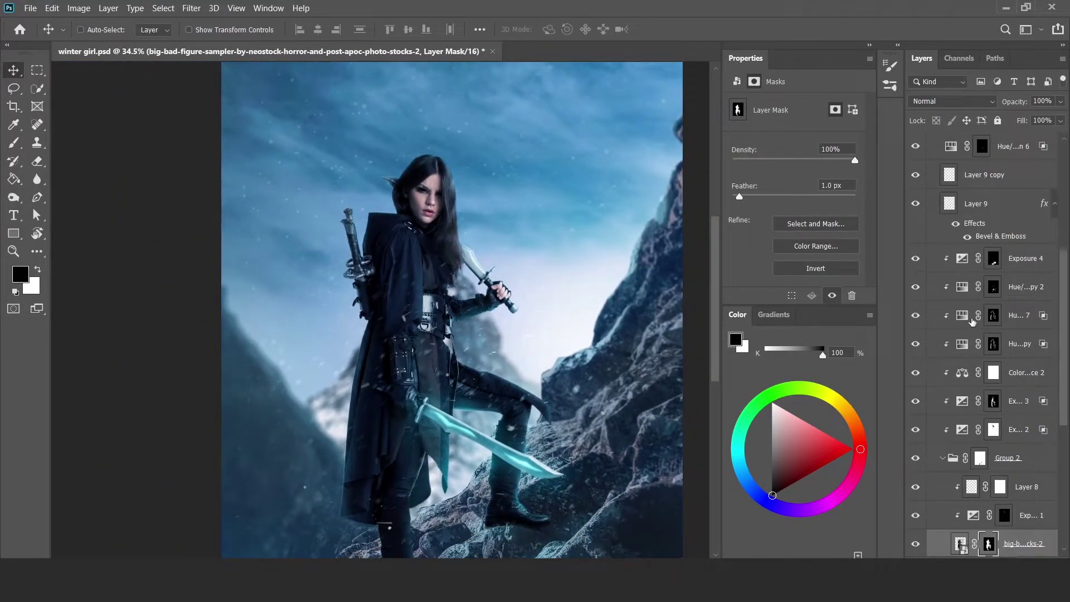
left_click(930, 316)
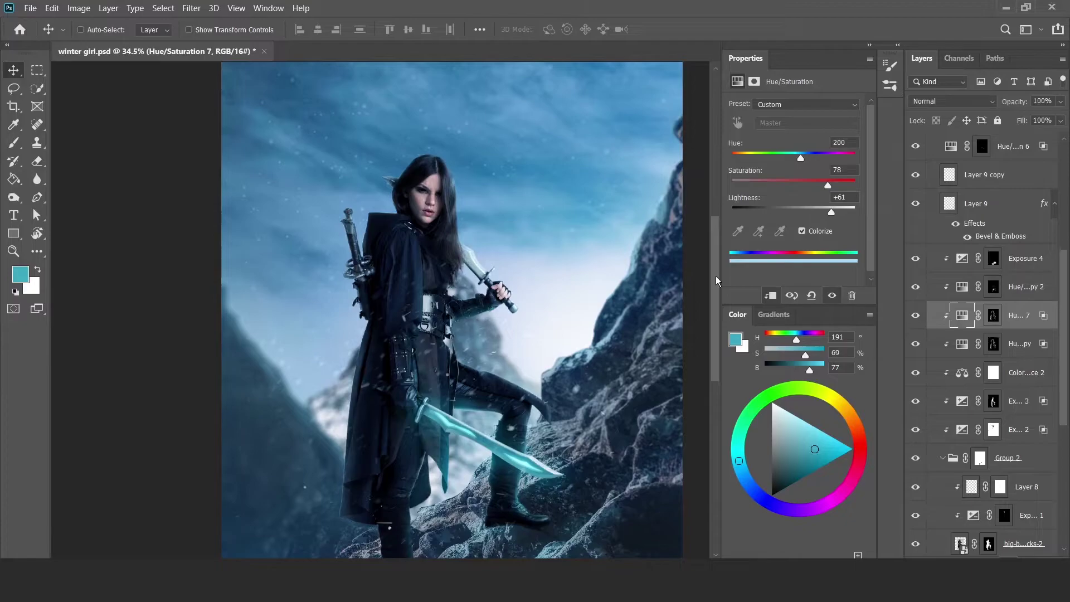
scroll(463, 268, "up", 3)
Duplicate Hue/Saturation 7, invert the copy's mask to black, and ready a white brush
key("ctrl+j")
left_click(993, 318)
key("ctrl+BackSpace")
key("ctrl+i")
key("b")
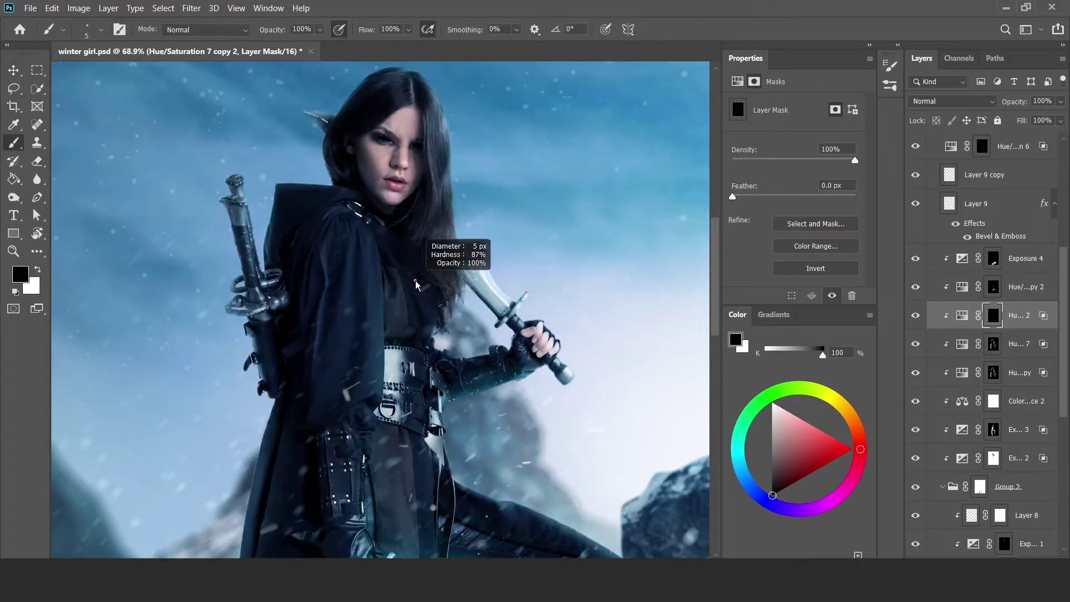
right_click(410, 275)
key("Return")
key("Return")
key("x")
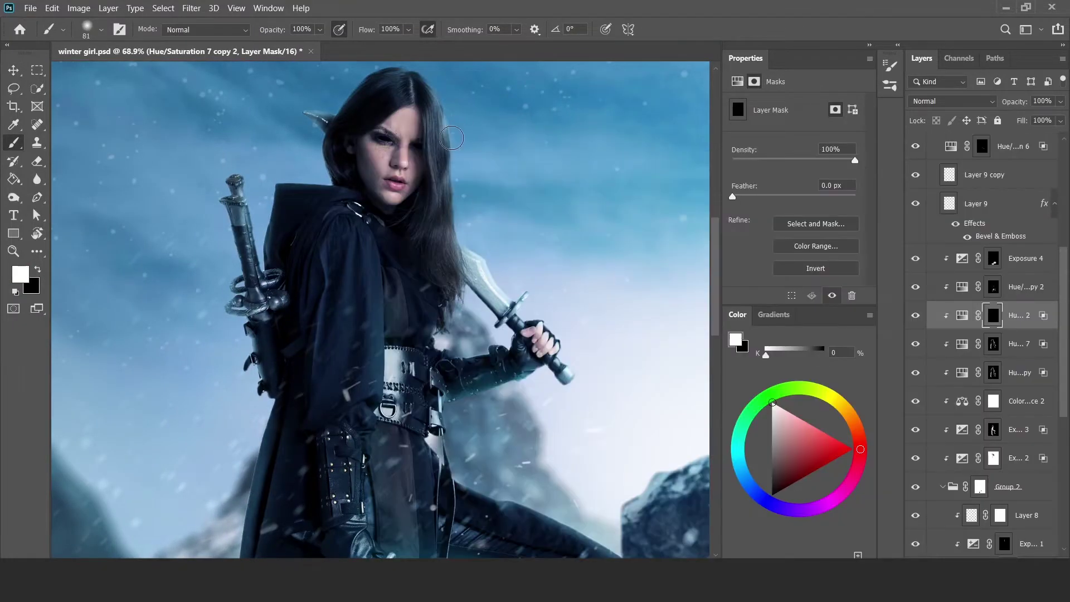
Shrink the brush and paint white along the arm and coat edges on the copy's mask
scroll(490, 346, "up", 5)
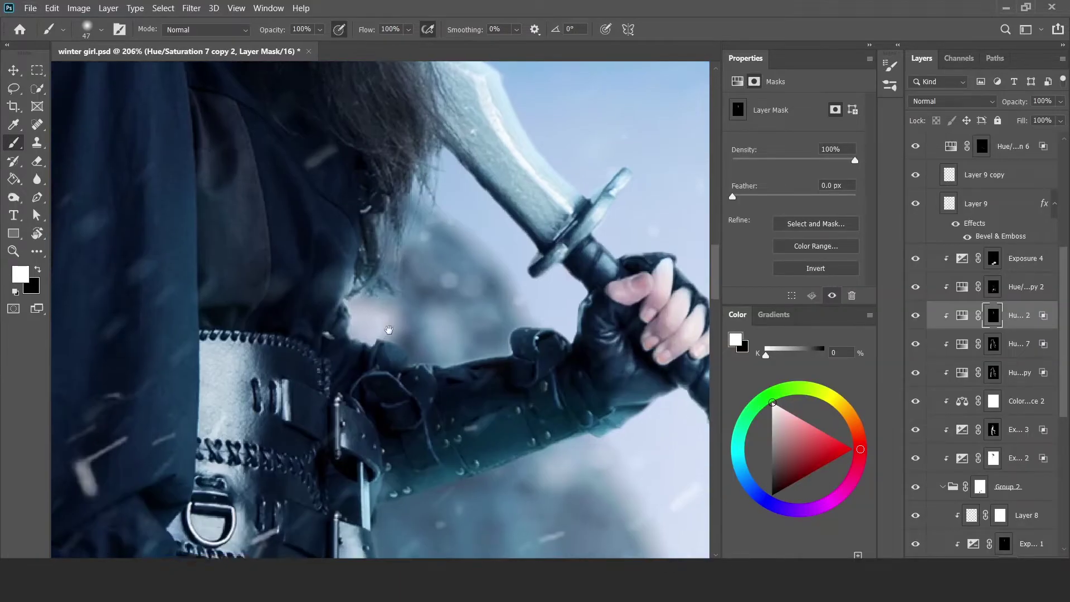
scroll(579, 304, "down", 3)
key("bracketleft")
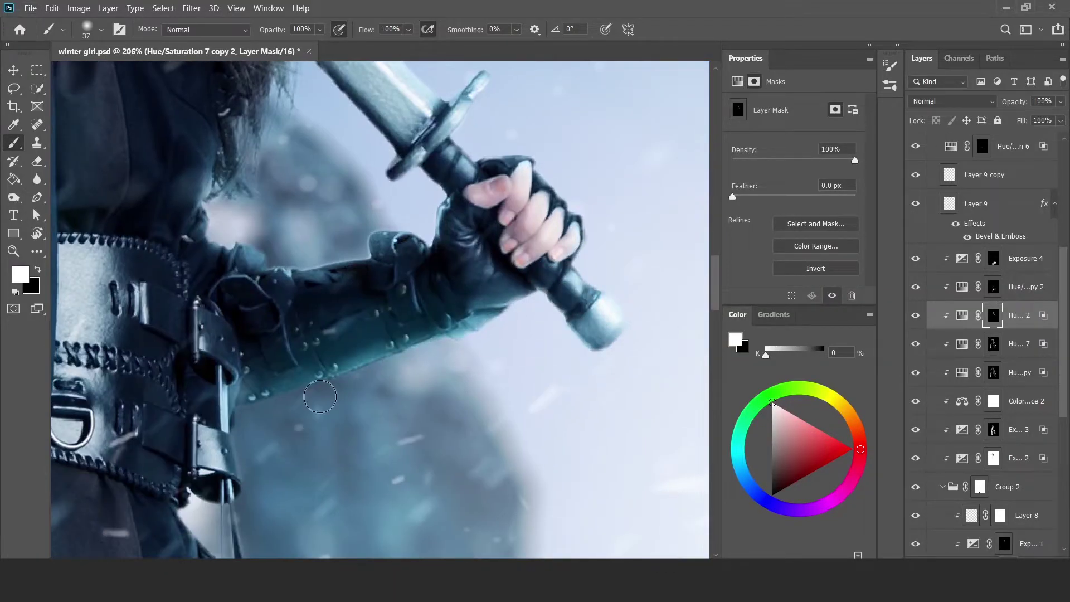
scroll(341, 390, "down", 3)
scroll(341, 389, "down", 5)
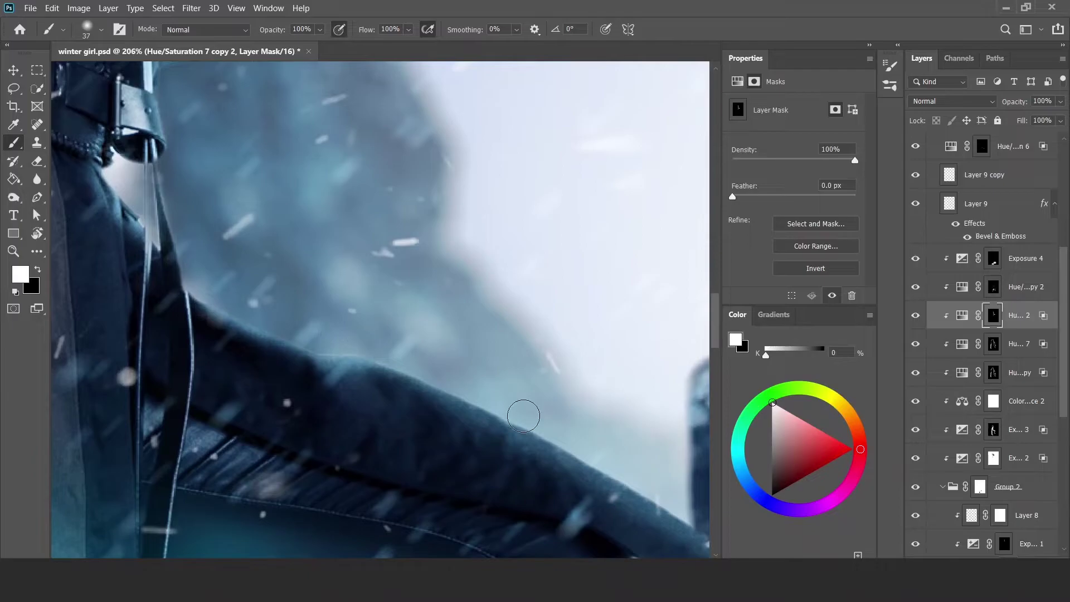
scroll(369, 274, "down", 1)
scroll(370, 274, "down", 5)
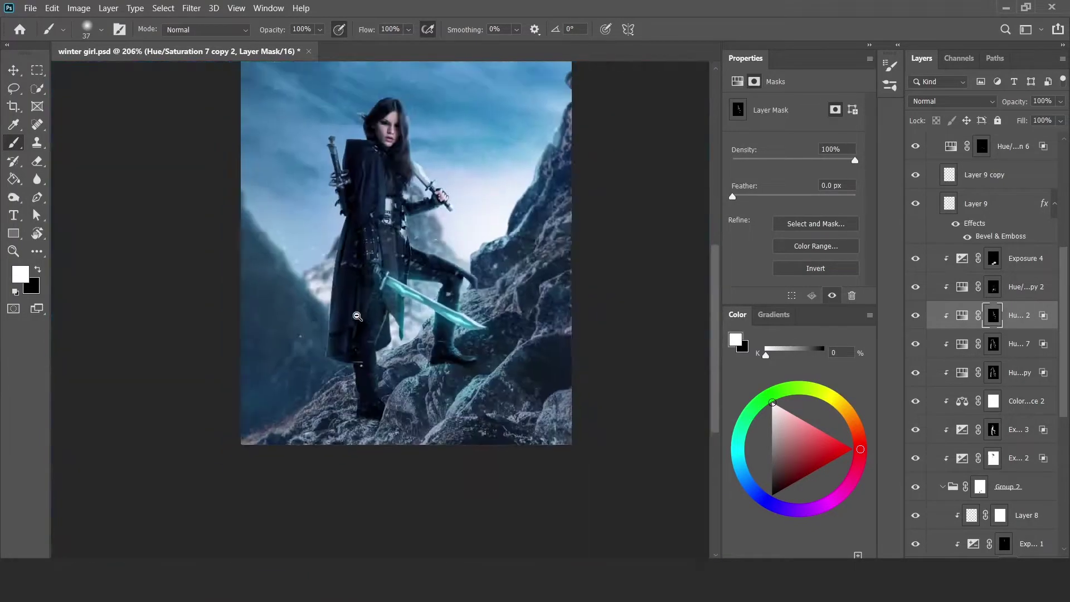
scroll(358, 316, "up", 5)
Paint the rim light along the sword and hair edges, then select the copy 3 mask
left_click_drag(357, 315, 408, 286)
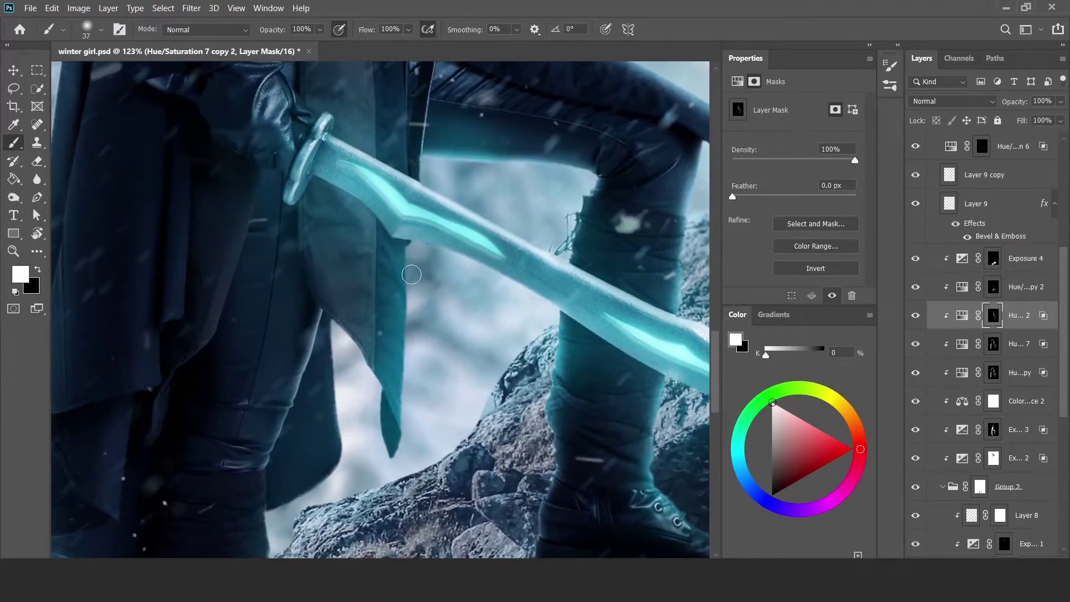
scroll(408, 286, "down", 3)
scroll(323, 323, "down", 5)
scroll(424, 186, "up", 4)
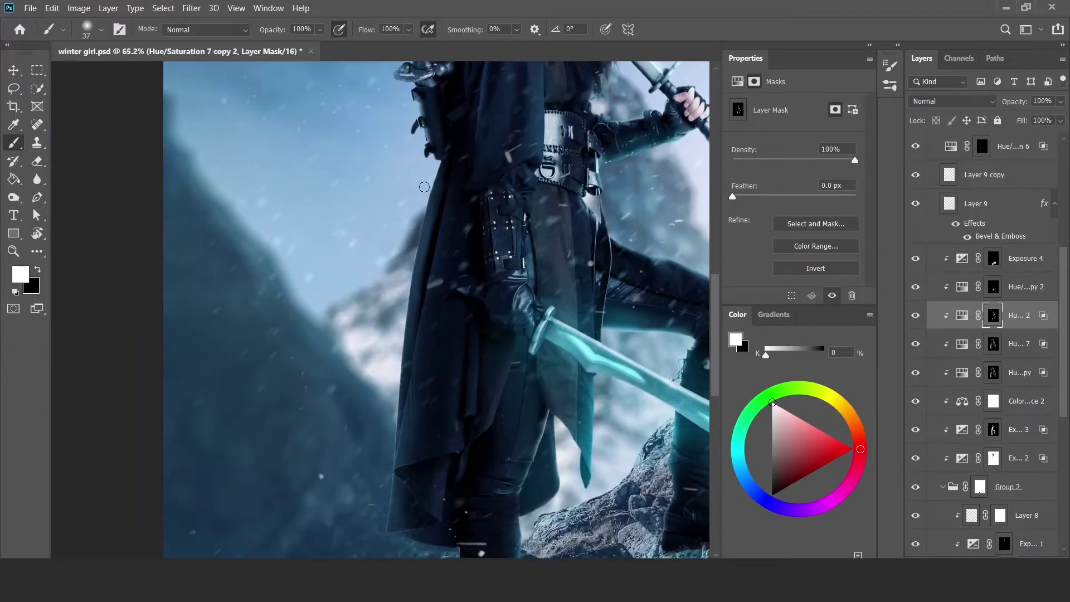
scroll(429, 239, "down", 4)
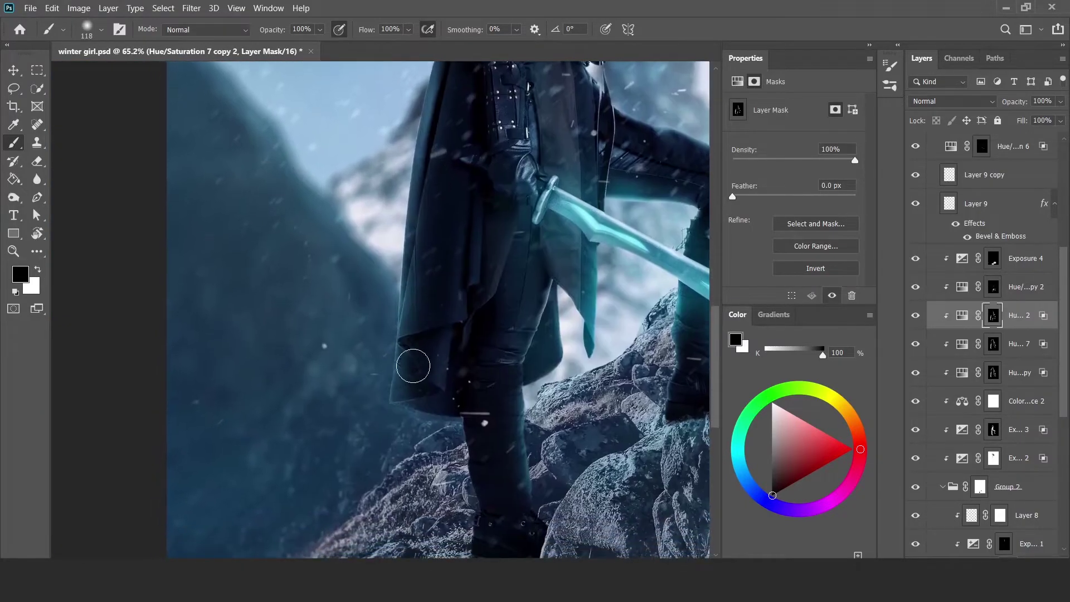
scroll(361, 205, "up", 8)
scroll(346, 203, "up", 3)
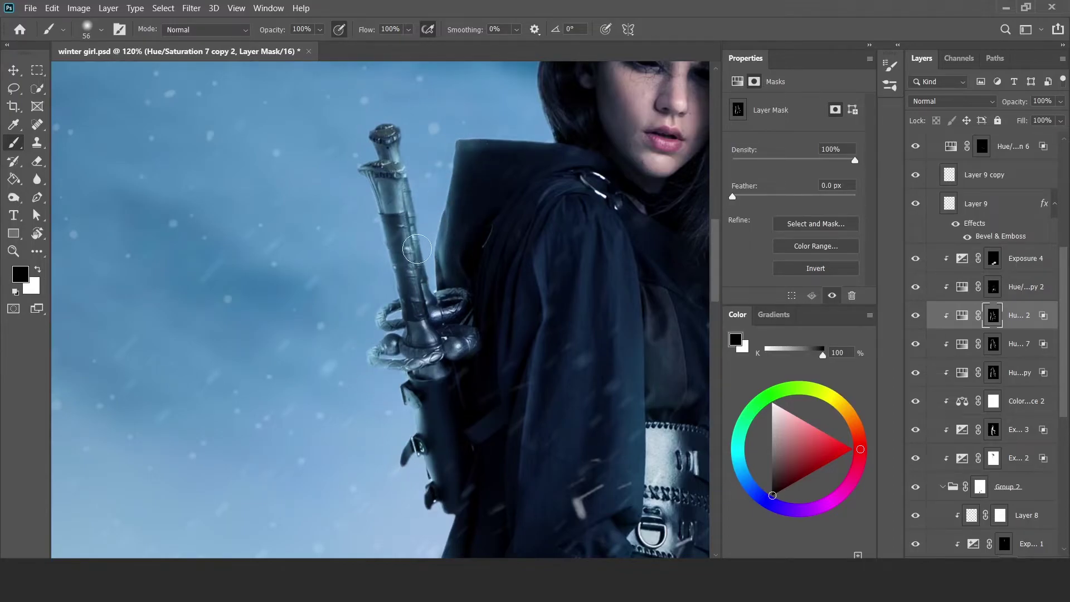
key("x")
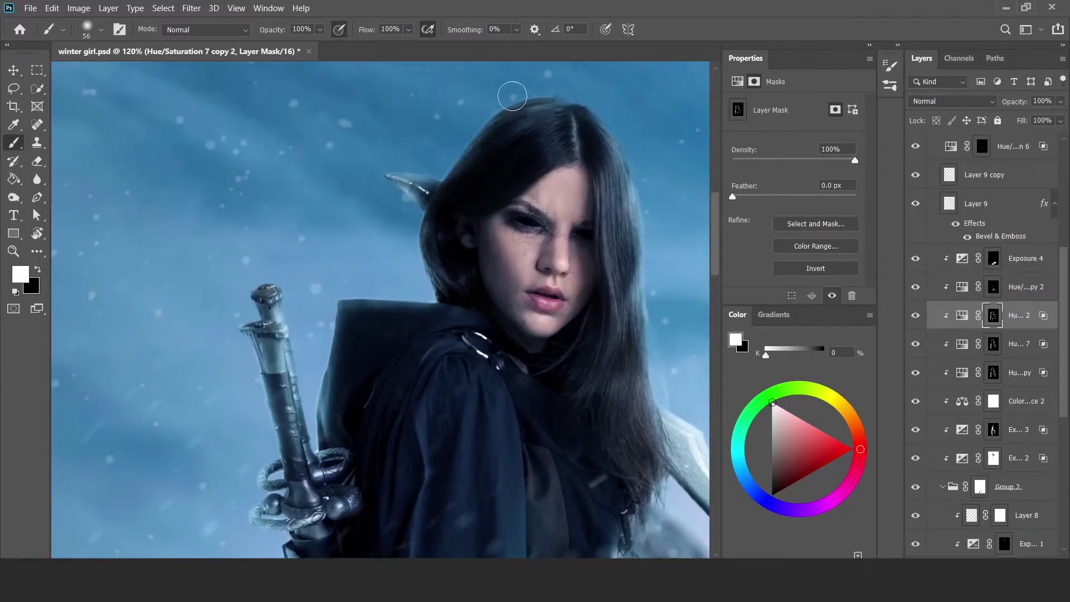
scroll(512, 96, "down", 5)
key("v")
scroll(981, 335, "down", 3)
left_click(992, 428)
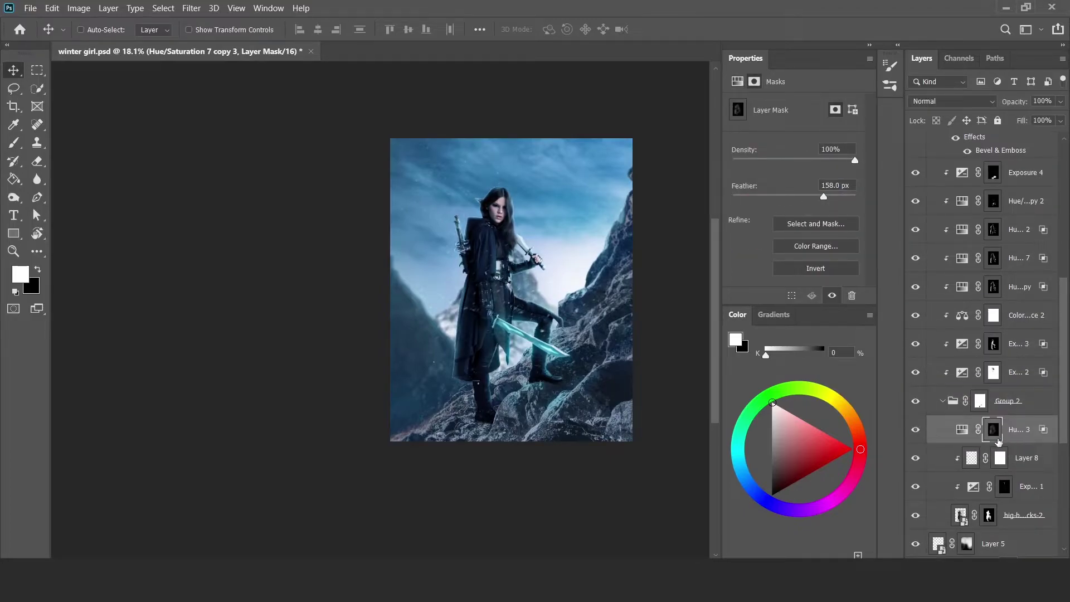
scroll(998, 440, "down", 3)
left_click_drag(993, 343, 994, 416)
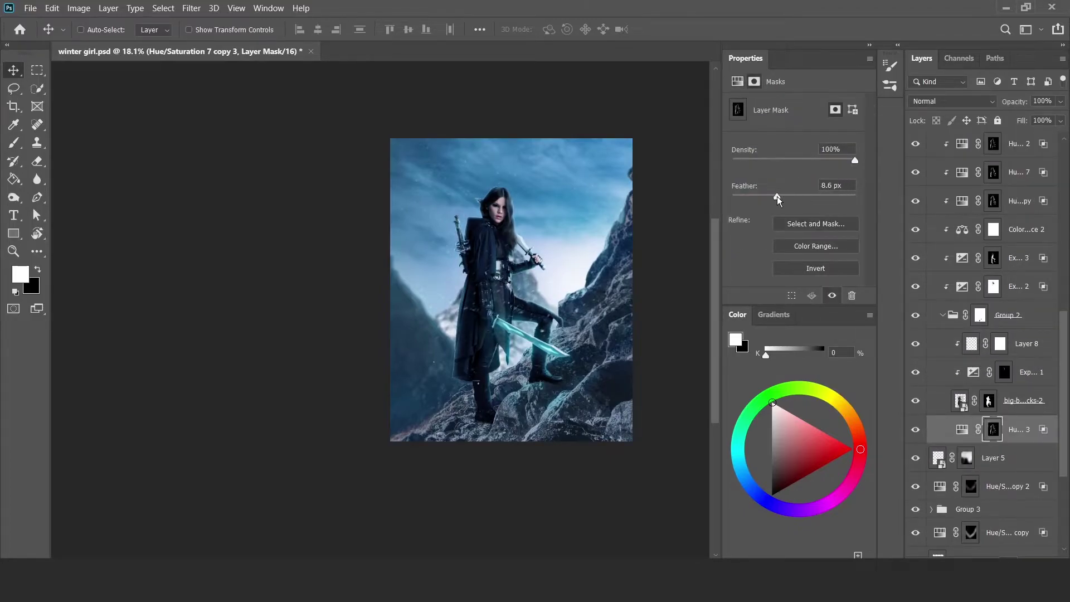
scroll(513, 211, "up", 5)
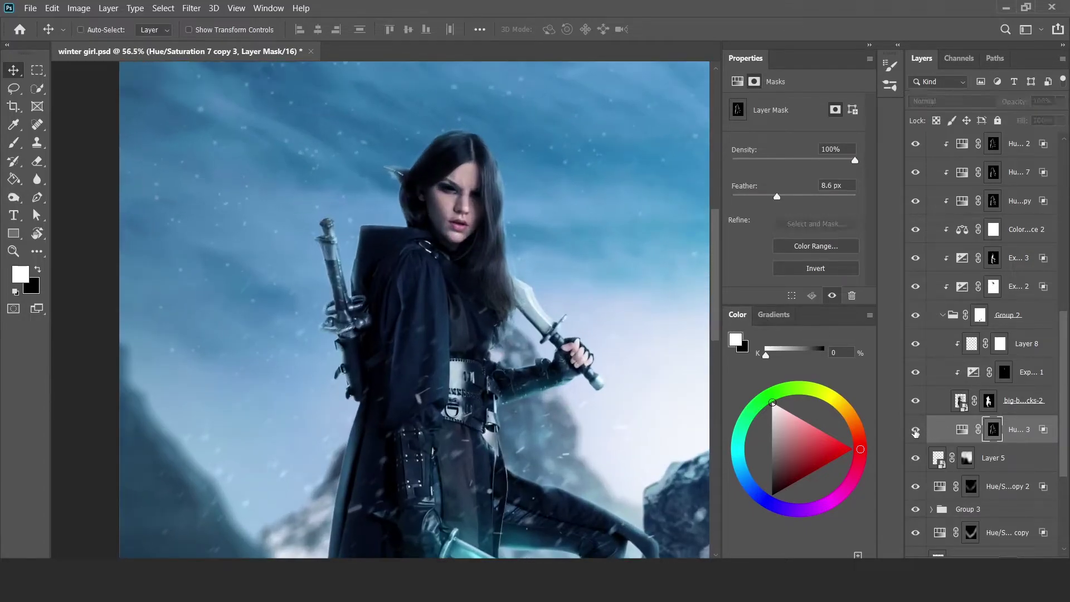
left_click(962, 429)
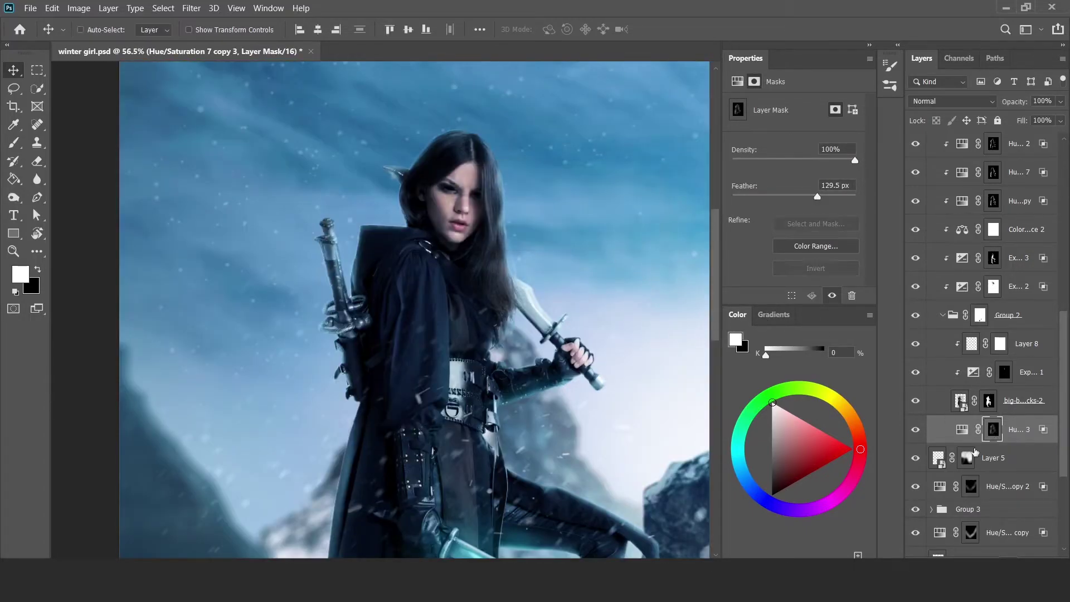
left_click(993, 429)
scroll(541, 323, "down", 4)
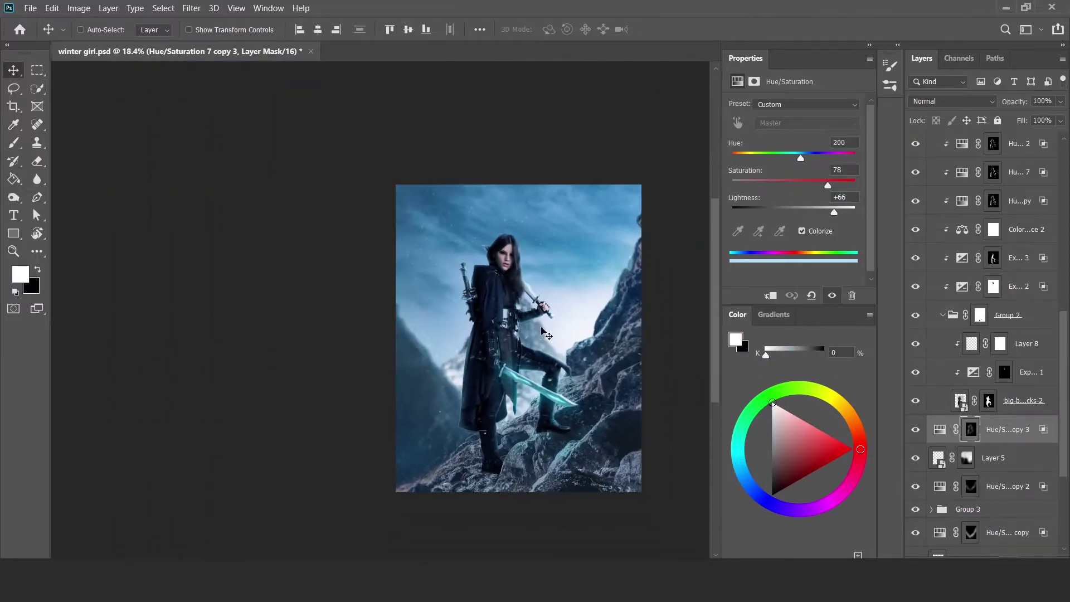
scroll(989, 331, "up", 3)
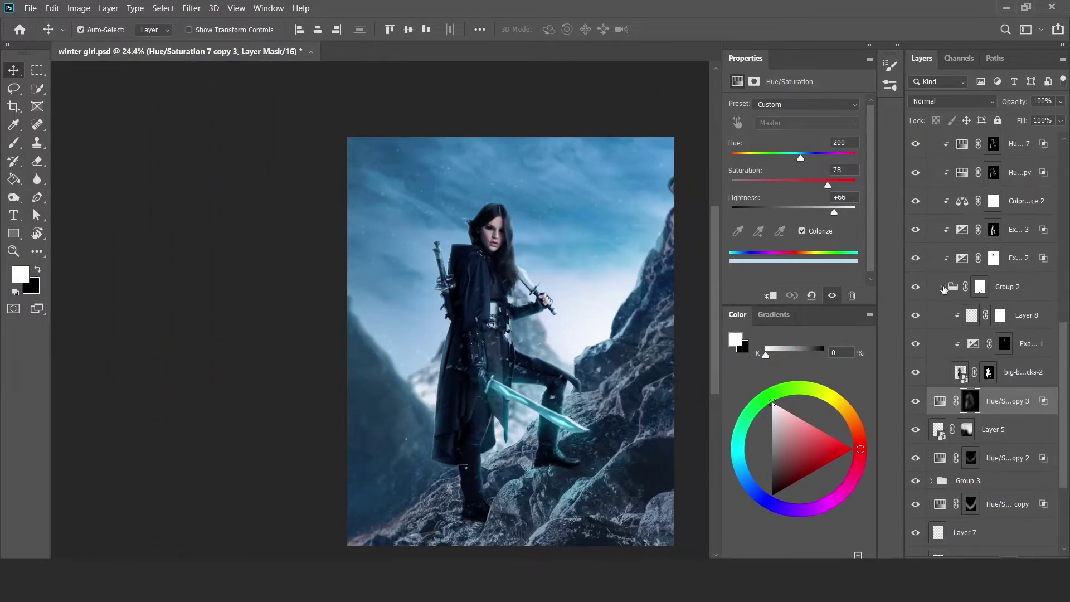
scroll(988, 331, "up", 3)
scroll(989, 331, "up", 3)
left_click_drag(567, 377, 562, 306)
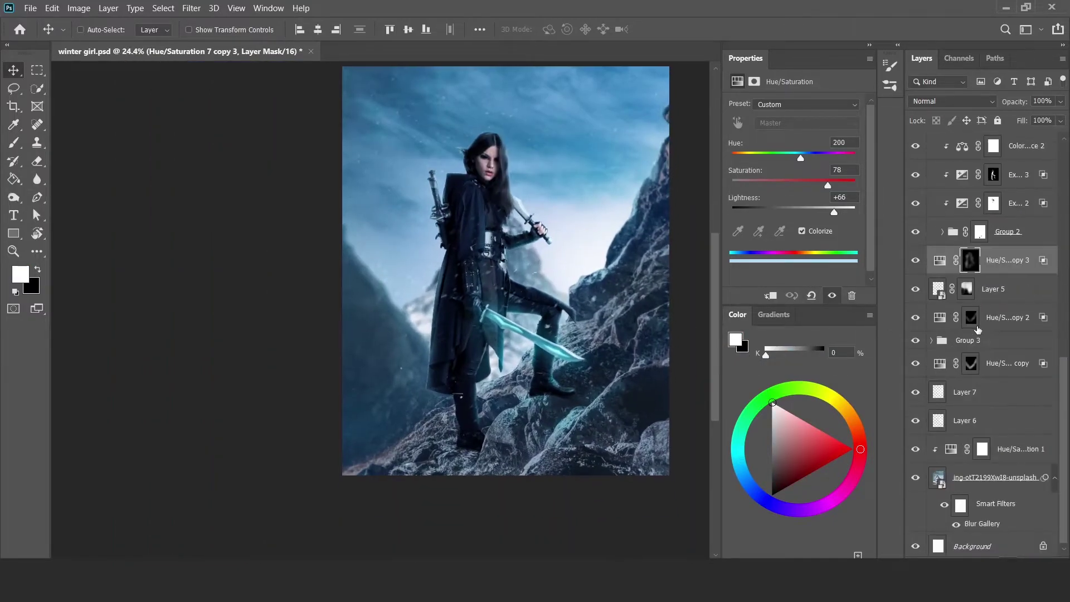
scroll(981, 335, "down", 8)
scroll(947, 301, "down", 1)
Add an Exposure 6 adjustment layer and release it from clipping
left_click(999, 377)
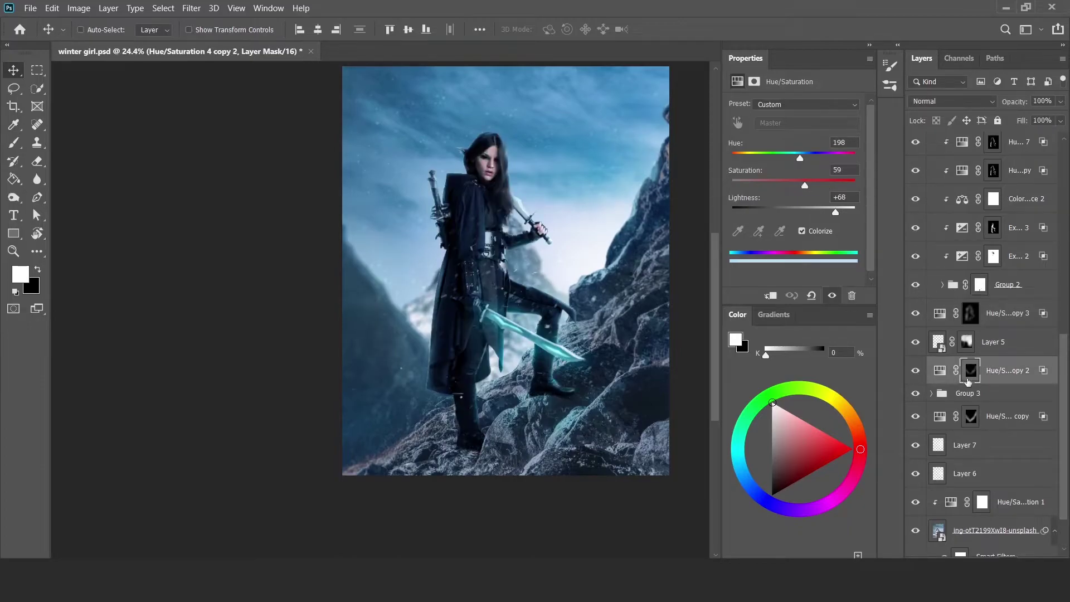
left_click(997, 563)
left_click(981, 401)
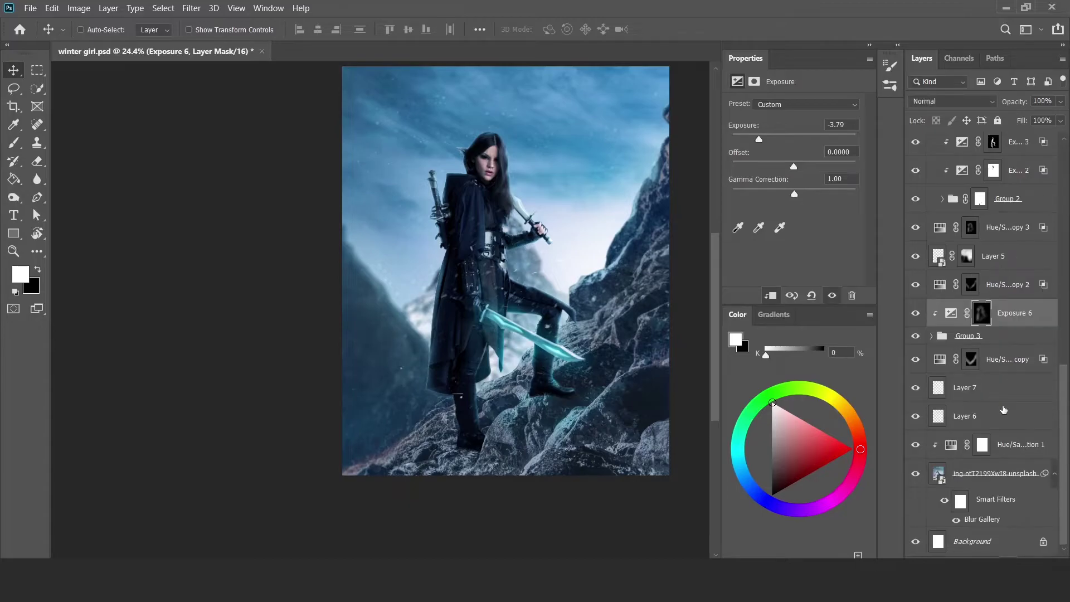
scroll(980, 390, "down", 3)
left_click(951, 313)
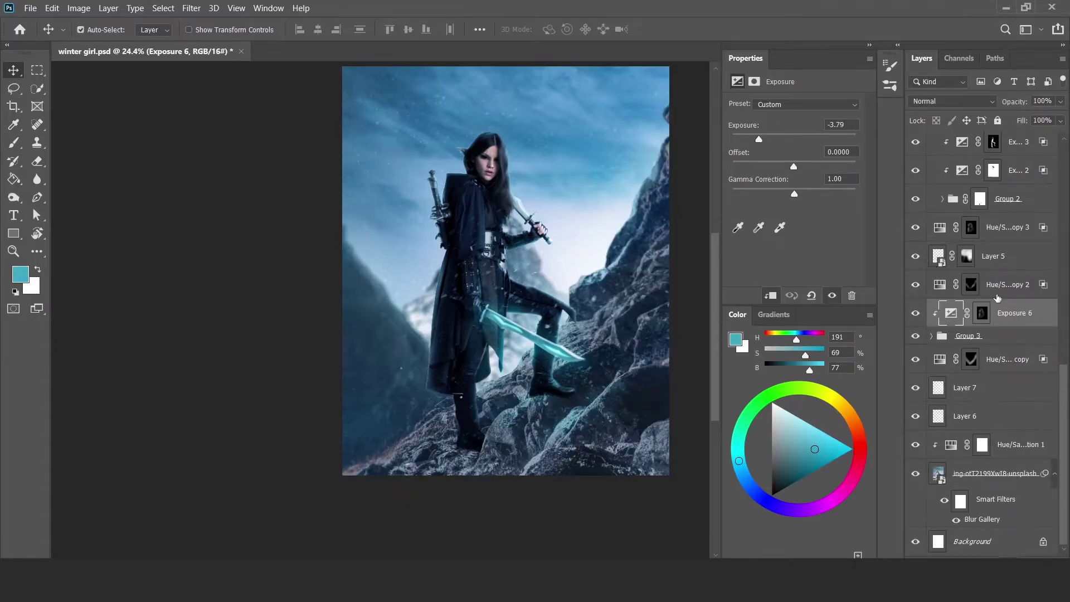
left_click(998, 298, "alt")
Add a clipped Exposure 7 darkening the rocks, kept off the brightest tones with Blend If
left_click(968, 335)
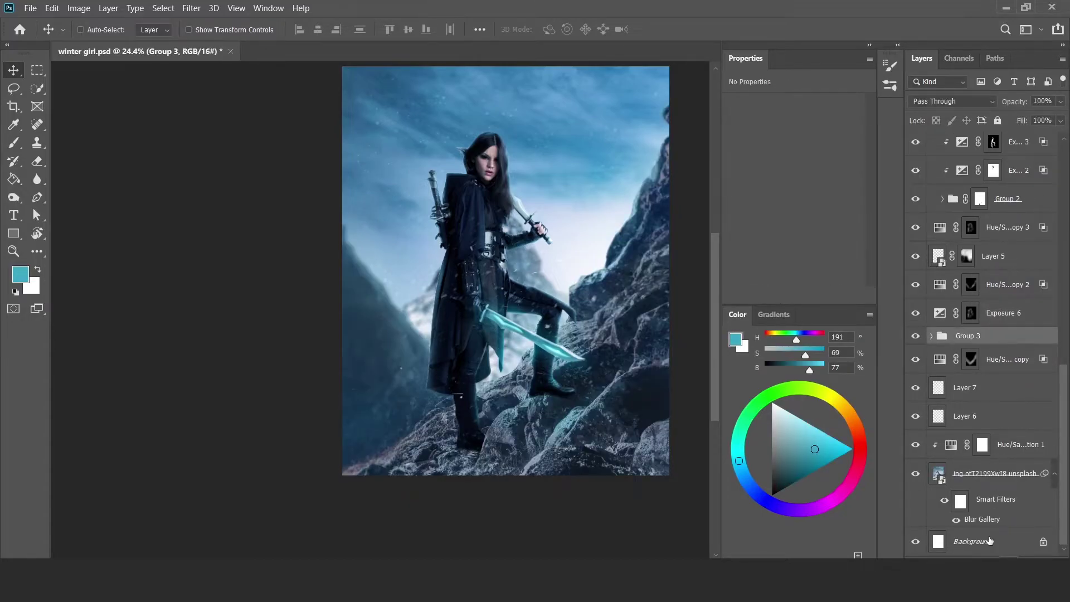
left_click(997, 563)
left_click(981, 401)
left_click_drag(794, 139, 765, 139)
double_click(1051, 352)
left_click_drag(893, 370, 878, 369)
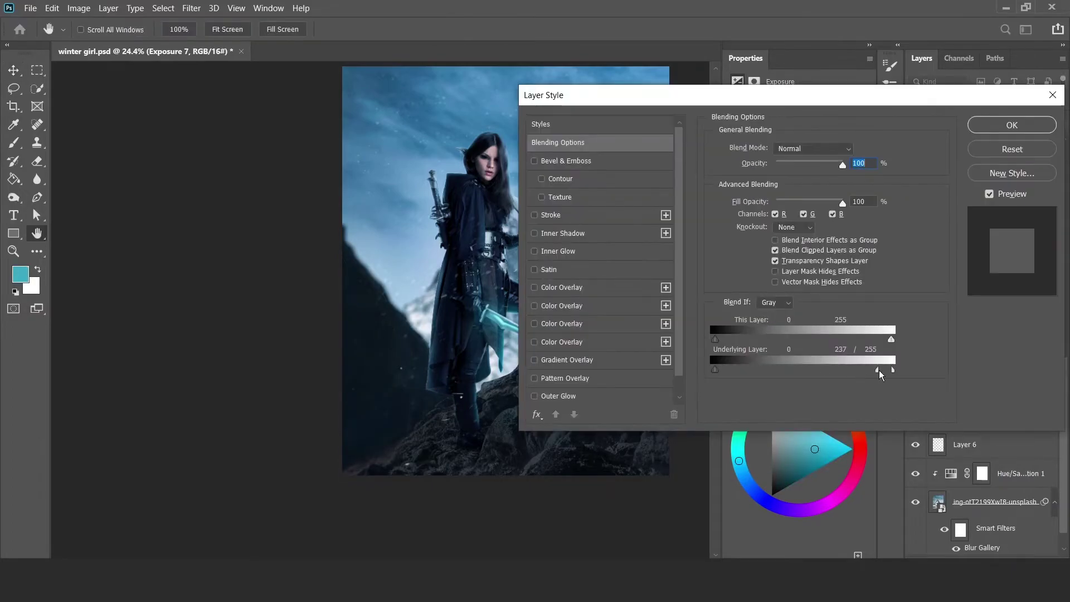
key("Return")
left_click(982, 341)
Invert Exposure 7's mask to black, ready a white brush, and lower exposure to -6.36
key("ctrl+i")
key("d")
key("b")
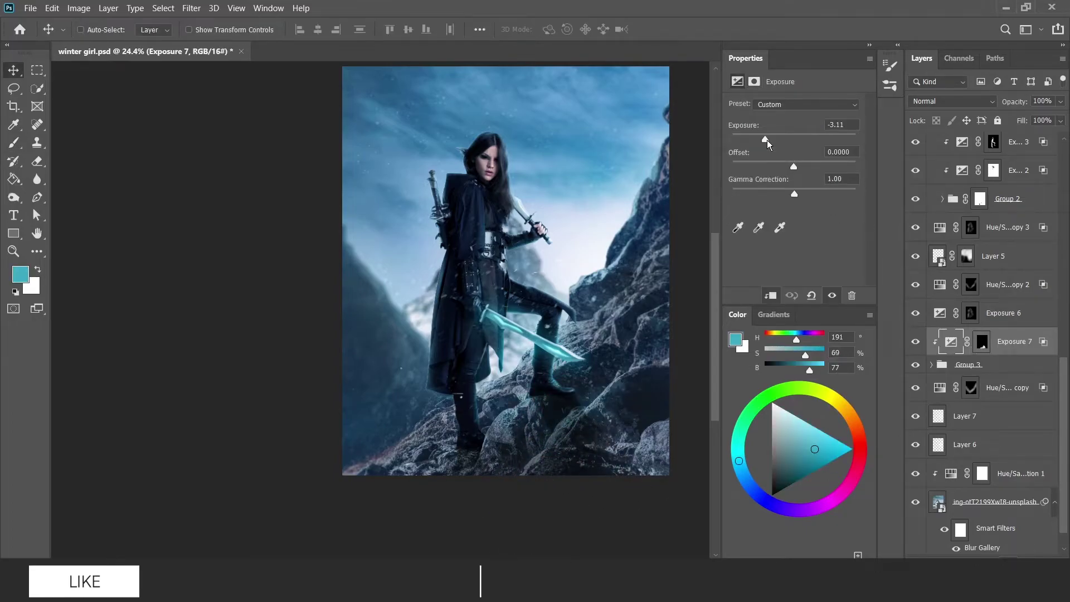
left_click_drag(767, 139, 754, 138)
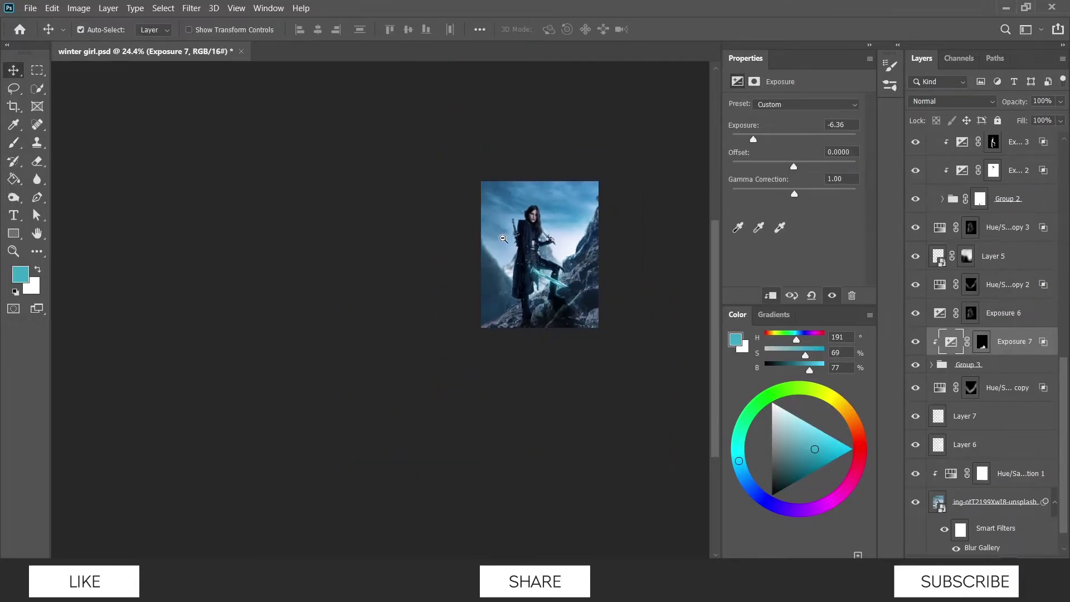
Duplicate Exposure 7 and paint its mask white over the right-side rocks
key("ctrl+j")
key("d")
key("b")
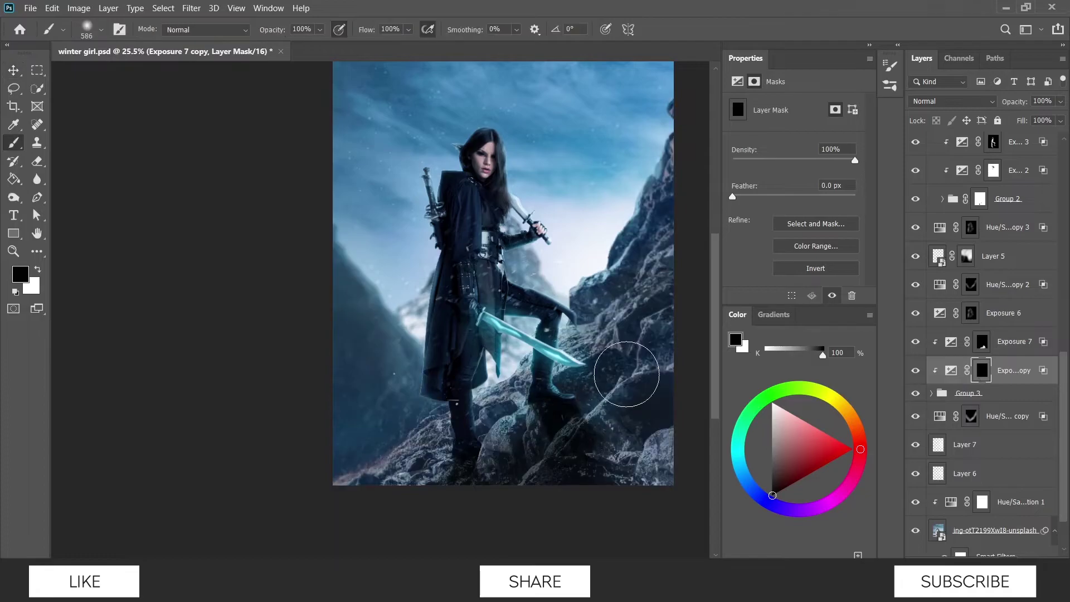
left_click_drag(594, 304, 497, 461)
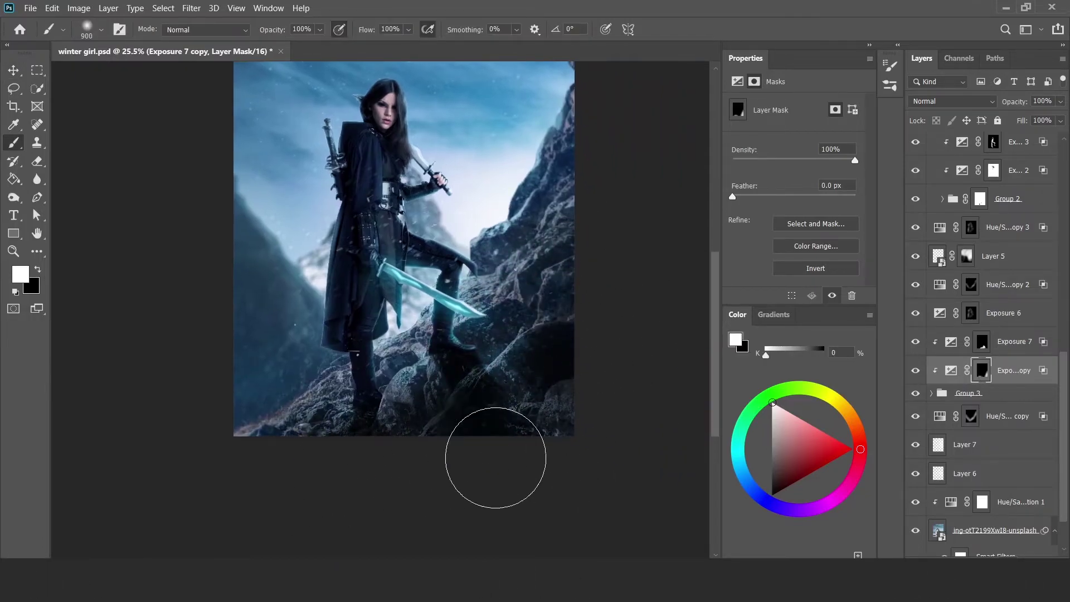
key("x")
scroll(442, 368, "down", 3)
scroll(549, 292, "up", 1)
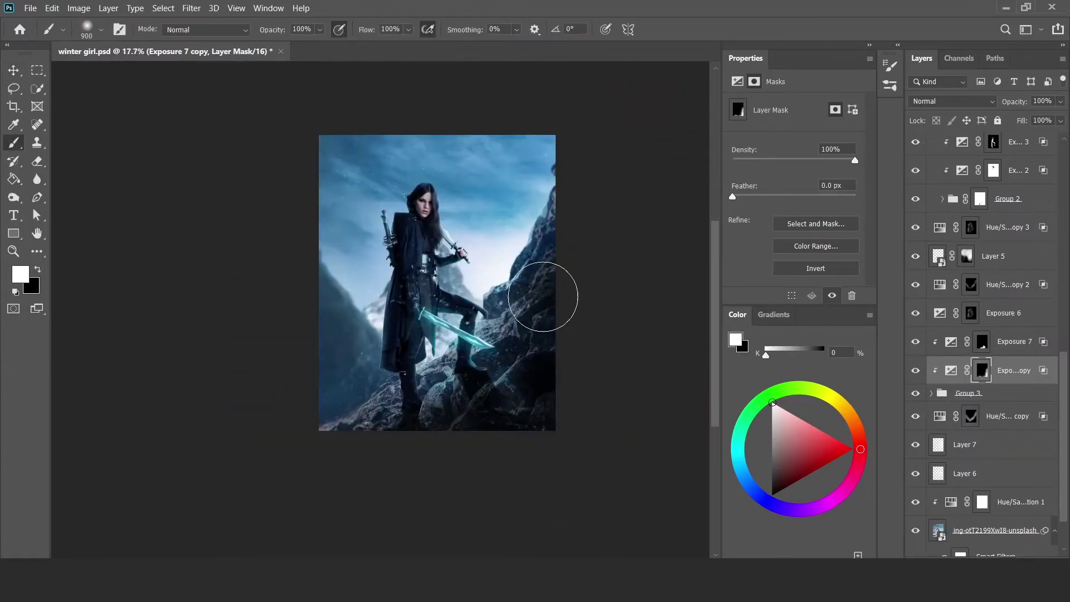
key("x")
key("v")
Check the duplicate's blending options, then paint Exposure 7's mask around the feet
double_click(1044, 374)
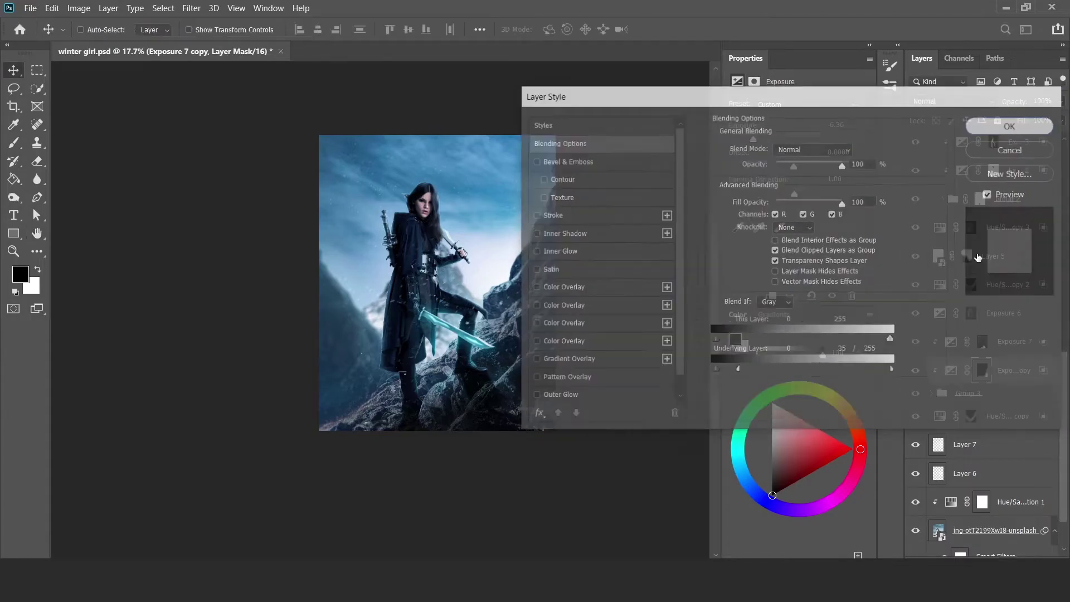
left_click(1010, 149)
scroll(428, 296, "up", 2)
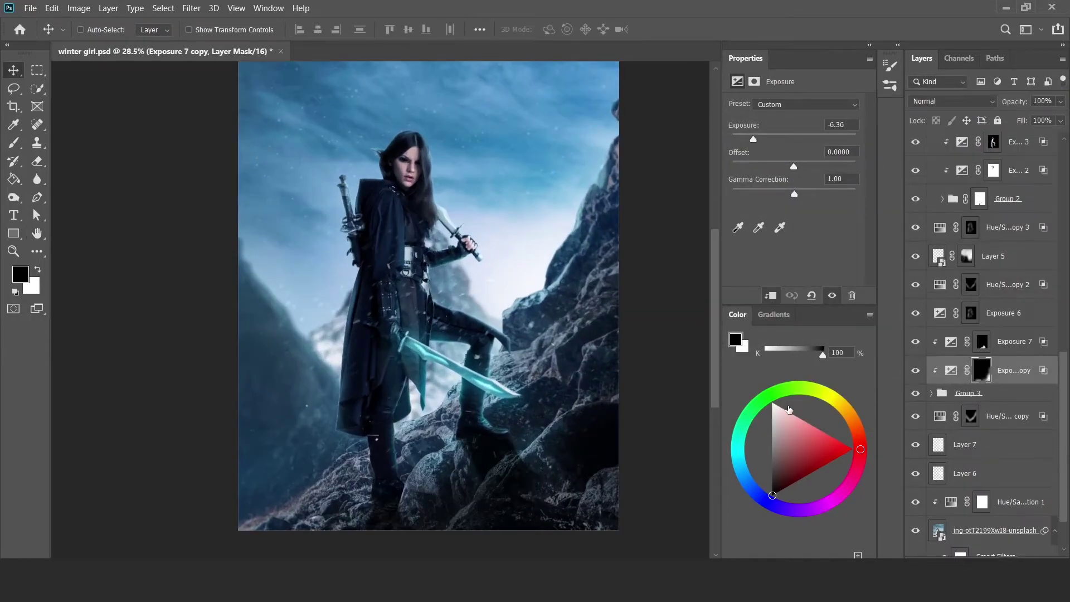
left_click(982, 342)
key("b")
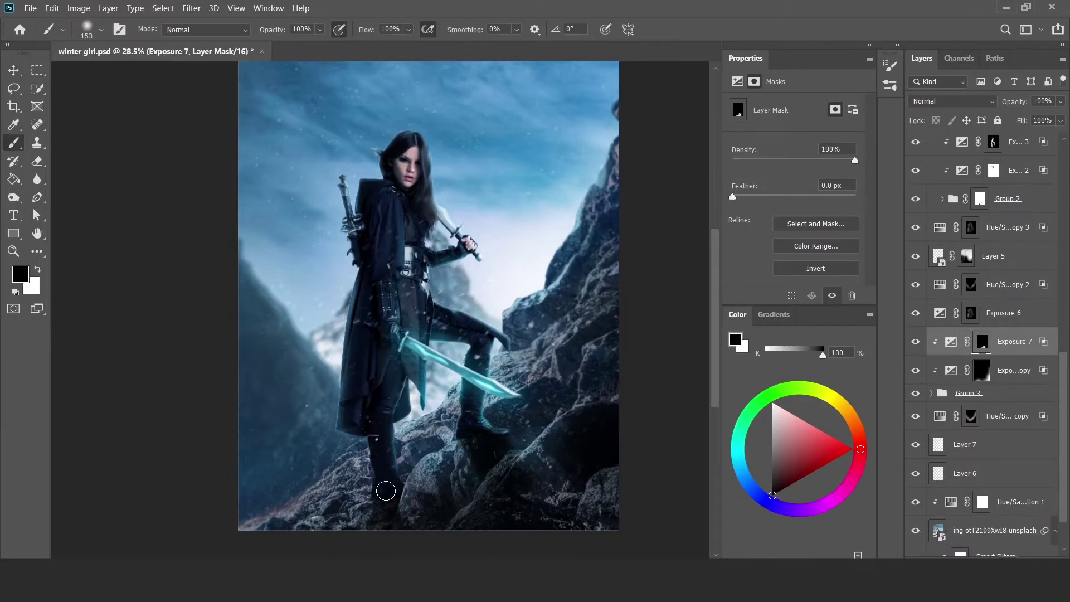
scroll(454, 464, "down", 1)
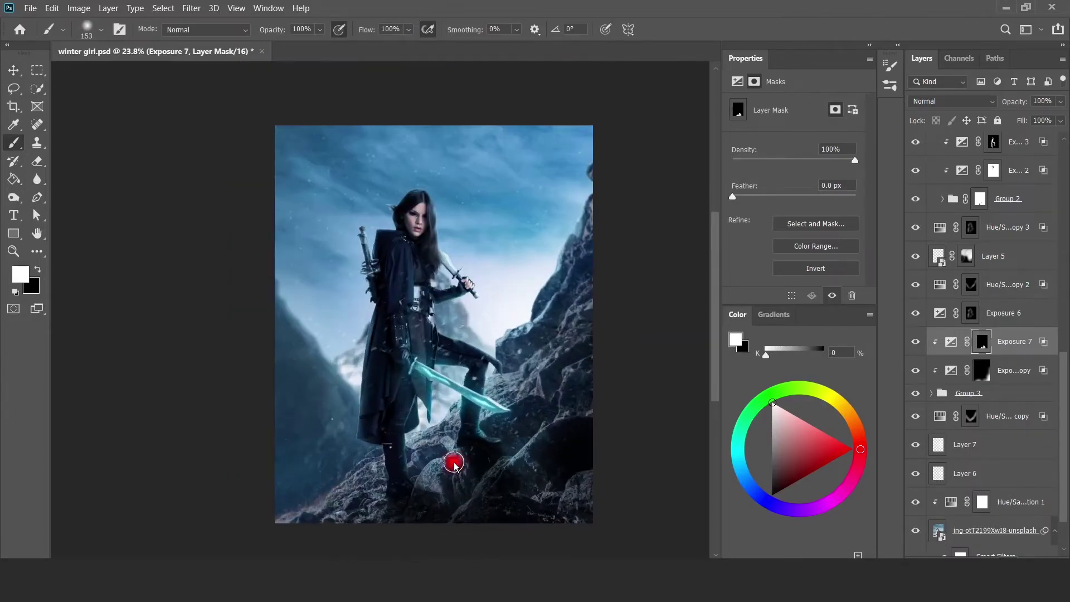
Collapse Group 1, stamp all visible layers into one, and make it a smart object
key("v")
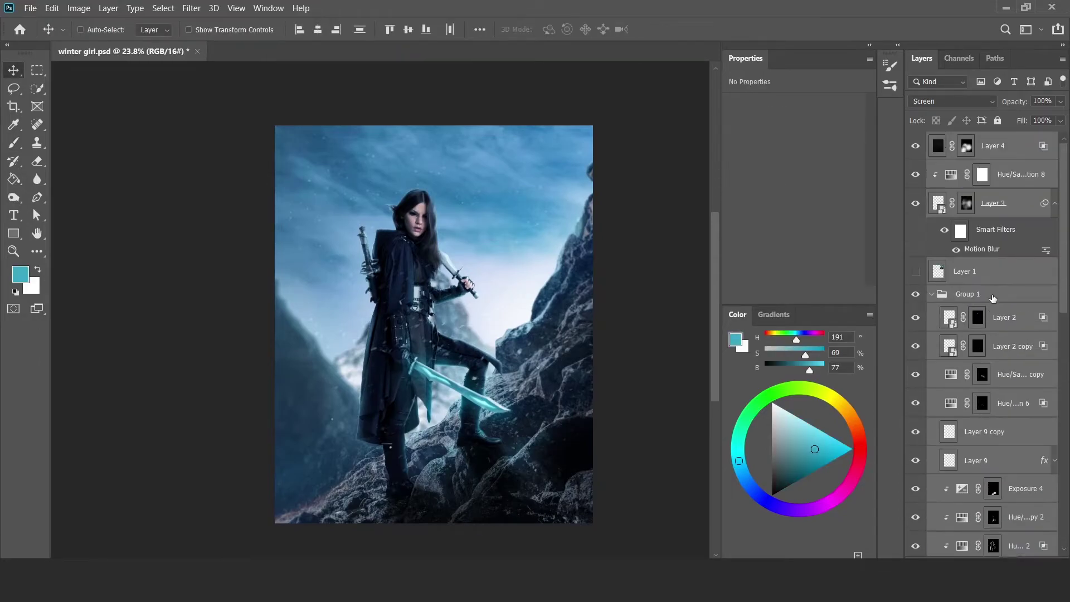
left_click(976, 266)
left_click(931, 266, "ctrl")
key("ctrl+alt+shift+e")
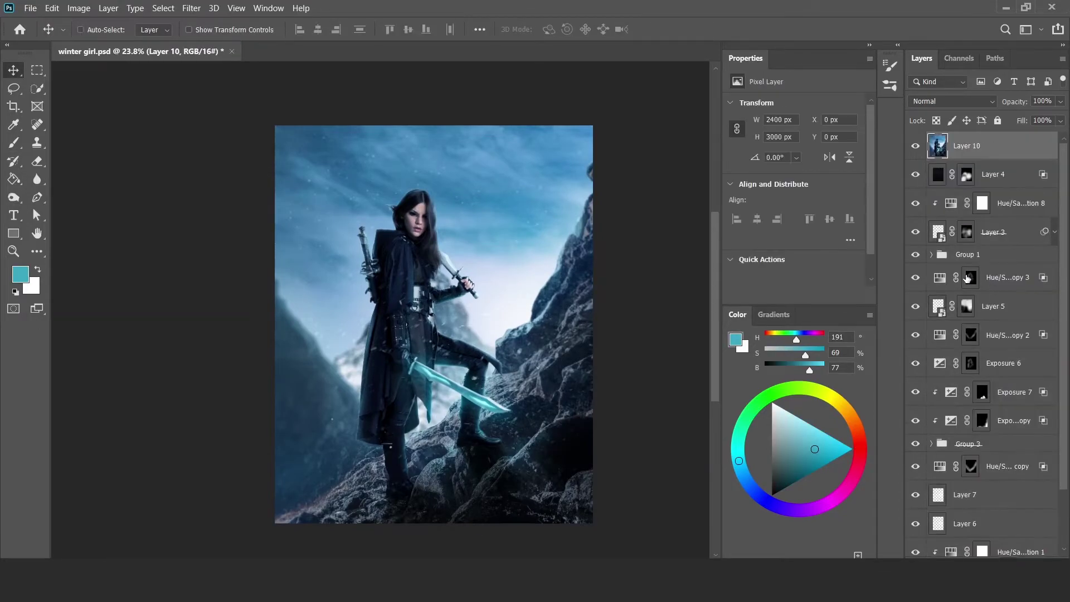
left_click(191, 8)
In Camera Raw, cool the temperature, raise brightness and contrast, and add clarity
left_click(217, 87)
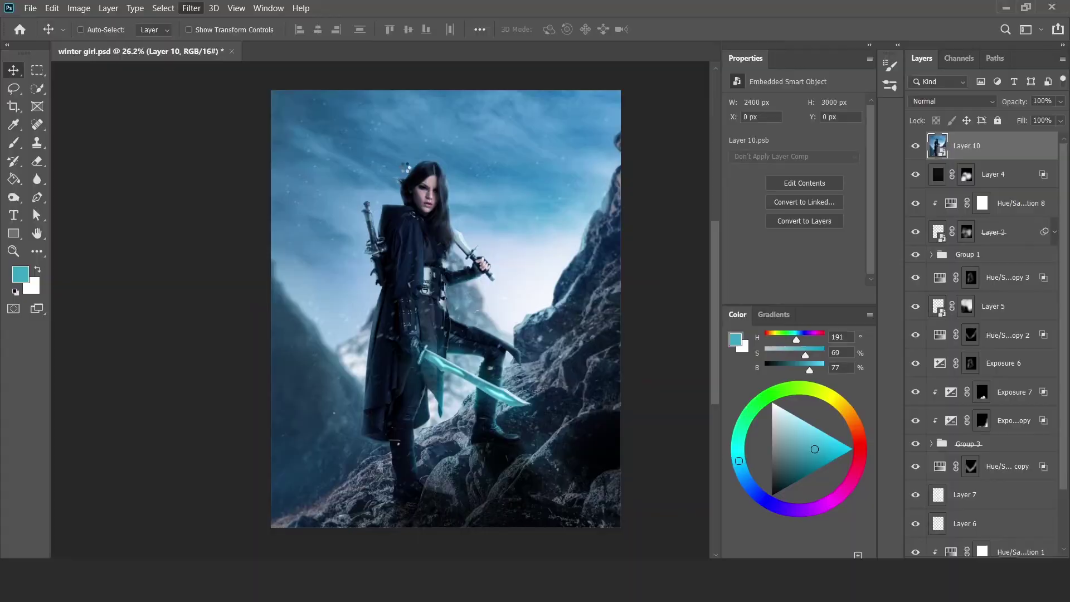
left_click_drag(968, 199, 962, 202)
left_click_drag(969, 244, 977, 276)
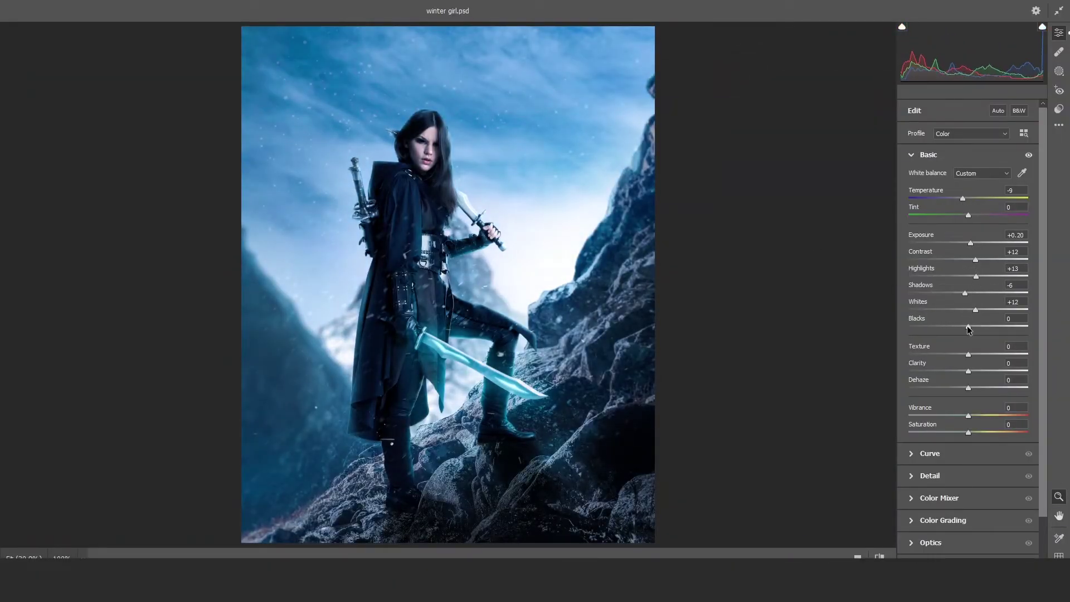
scroll(969, 347, "down", 2)
mouse_move(968, 320)
left_mouse_down()
mouse_move(985, 305)
mouse_move(948, 343)
left_mouse_up()
Grade shadows blue and highlights cyan, lower the balance, add a dark vignette, and apply
left_click(914, 468)
left_click_drag(932, 410, 913, 418)
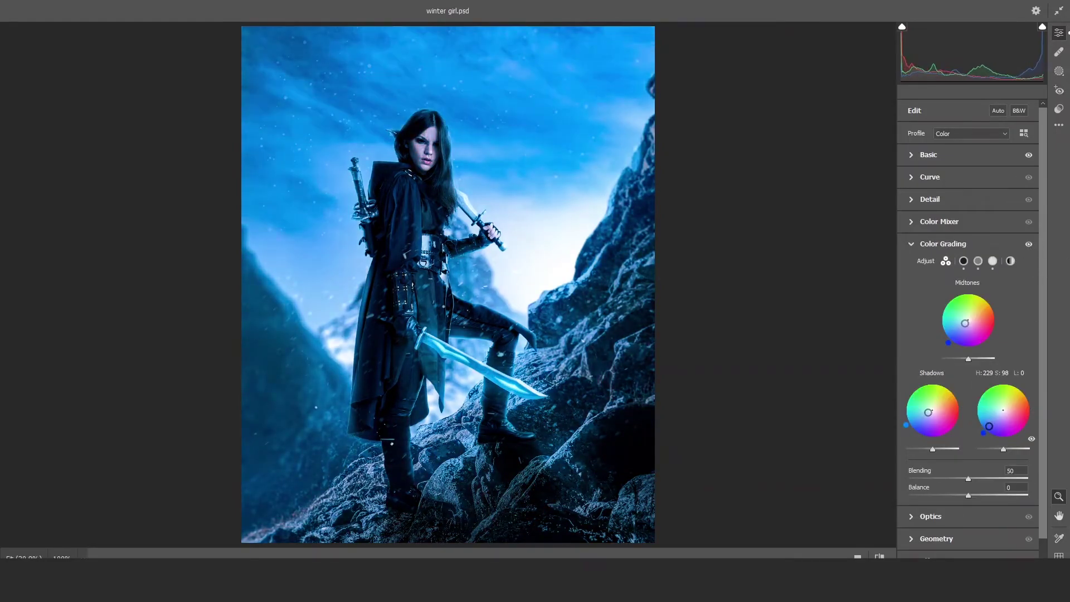
left_click_drag(1003, 410, 1001, 410)
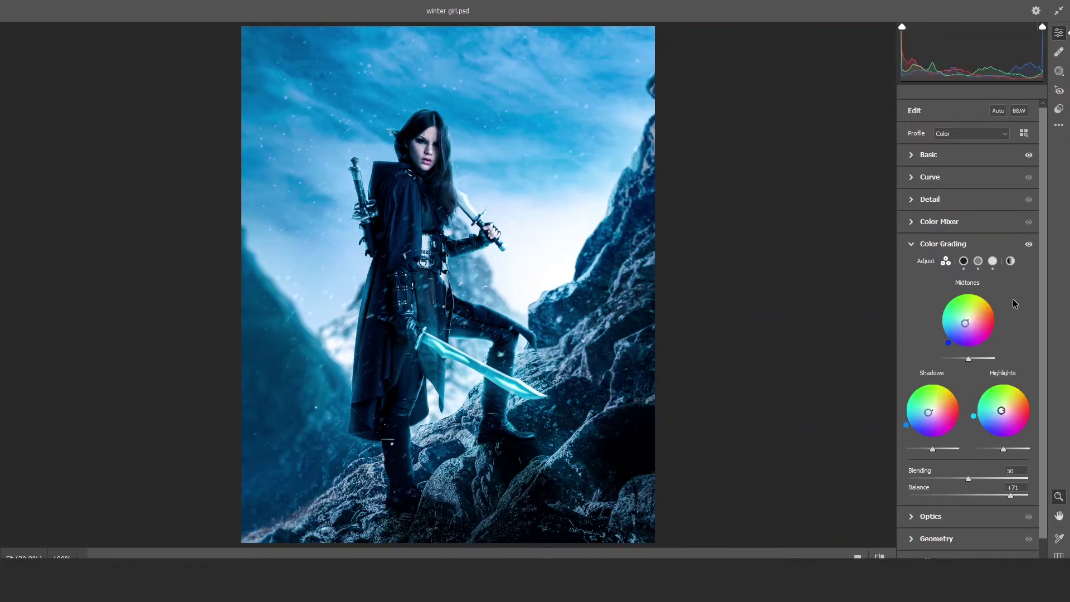
left_click_drag(1010, 495, 1007, 495)
scroll(939, 452, "down", 1)
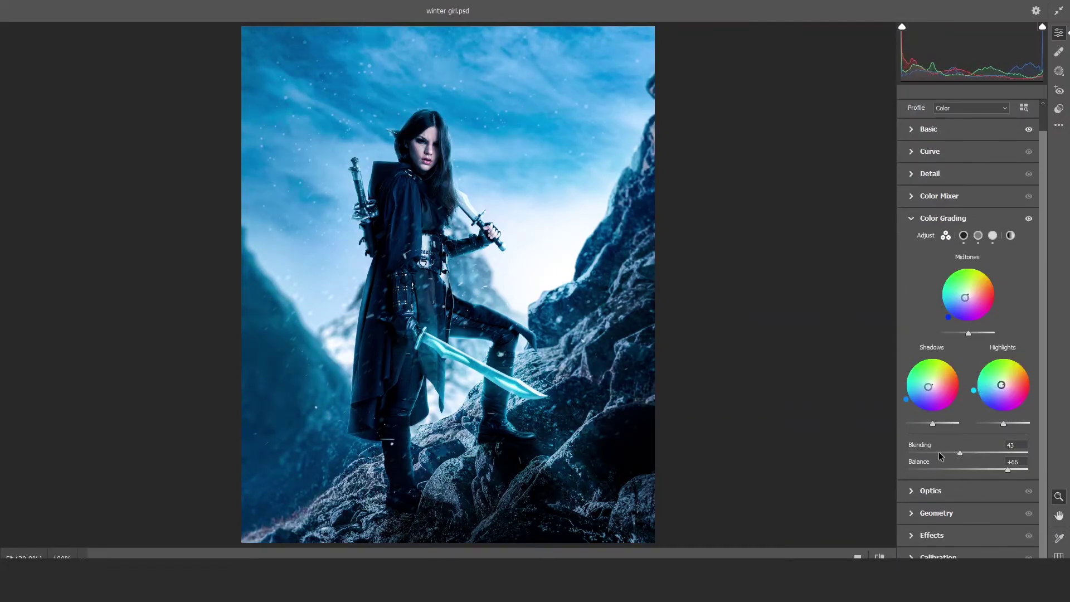
left_click(932, 536)
left_click_drag(966, 359, 952, 360)
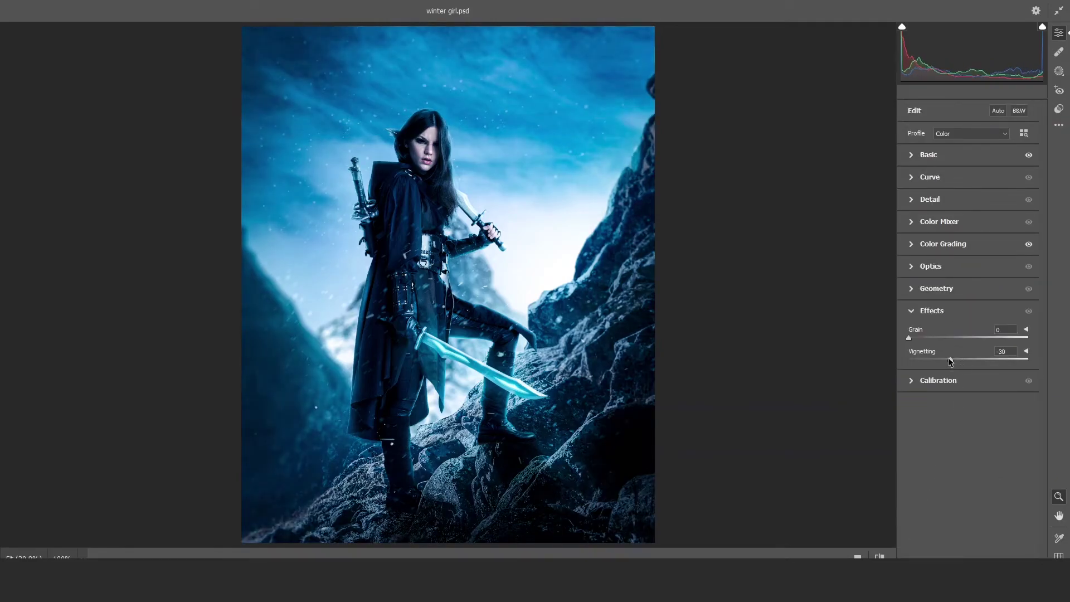
key("Return")
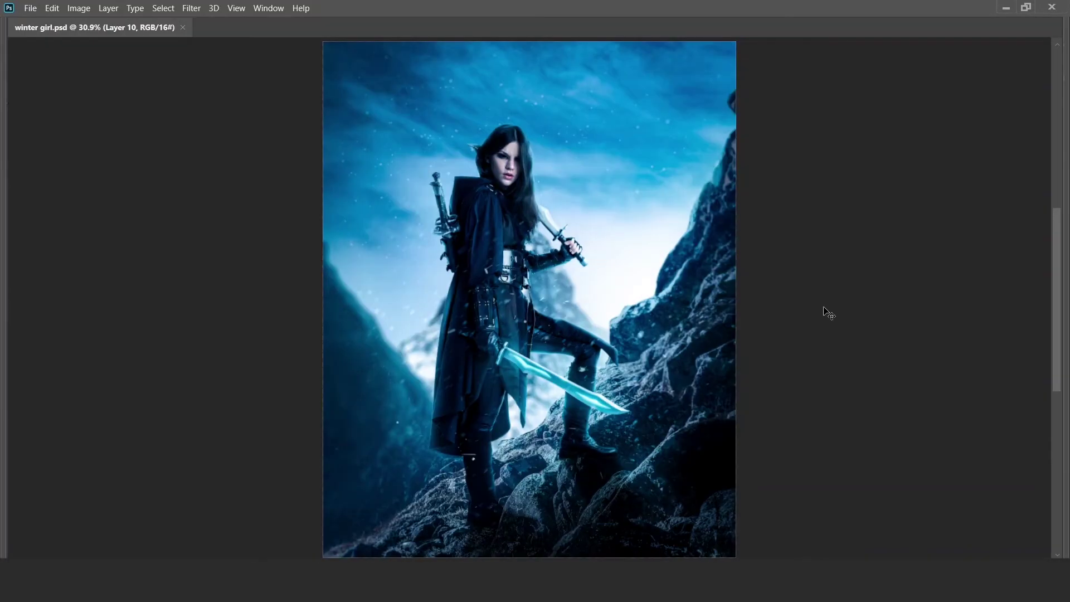